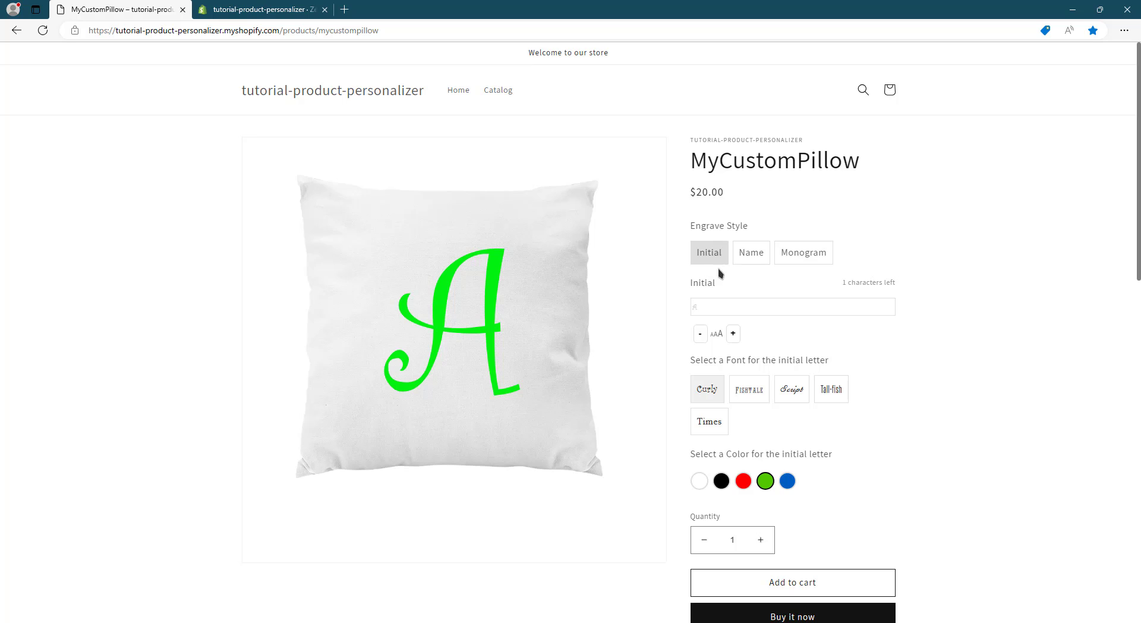
- Preview the Name and Monogram engrave styles on the MyCustomPillow store page and inspect the monogram style thumbnails
{"action": "left_click", "coordinate": [747, 254]}
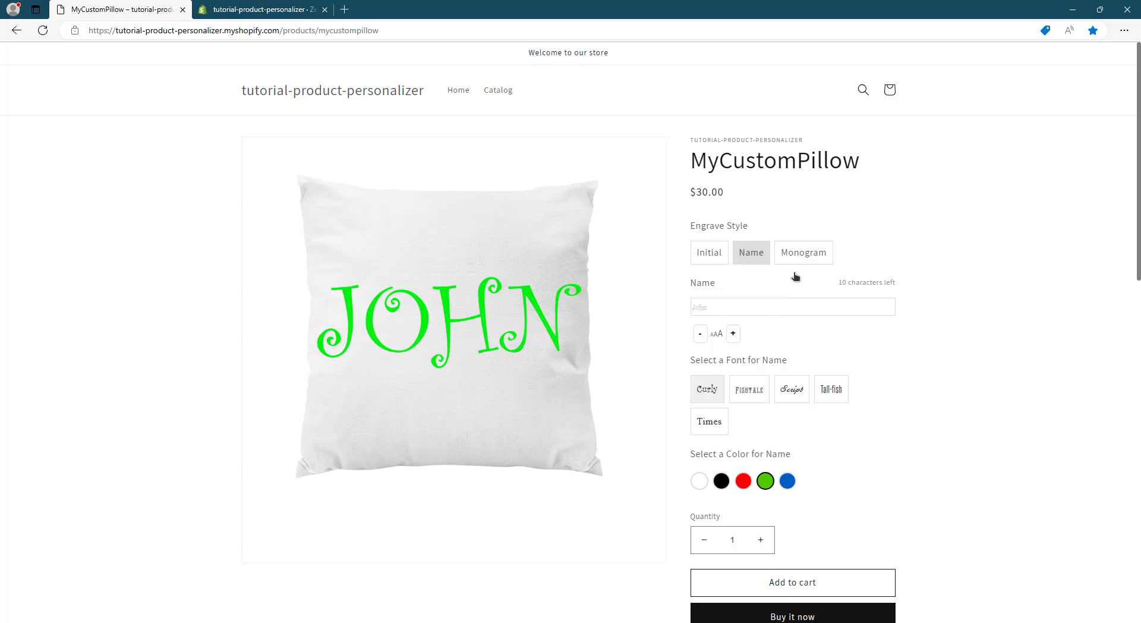
{"action": "left_click", "coordinate": [813, 257]}
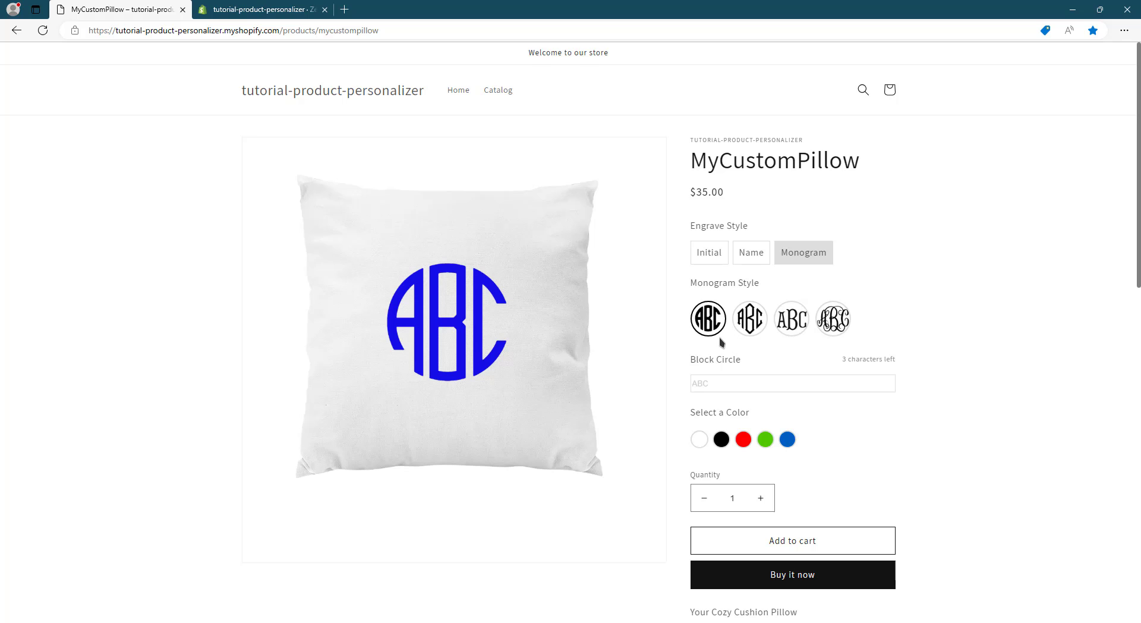
{"action": "mouse_move", "coordinate": [713, 326]}
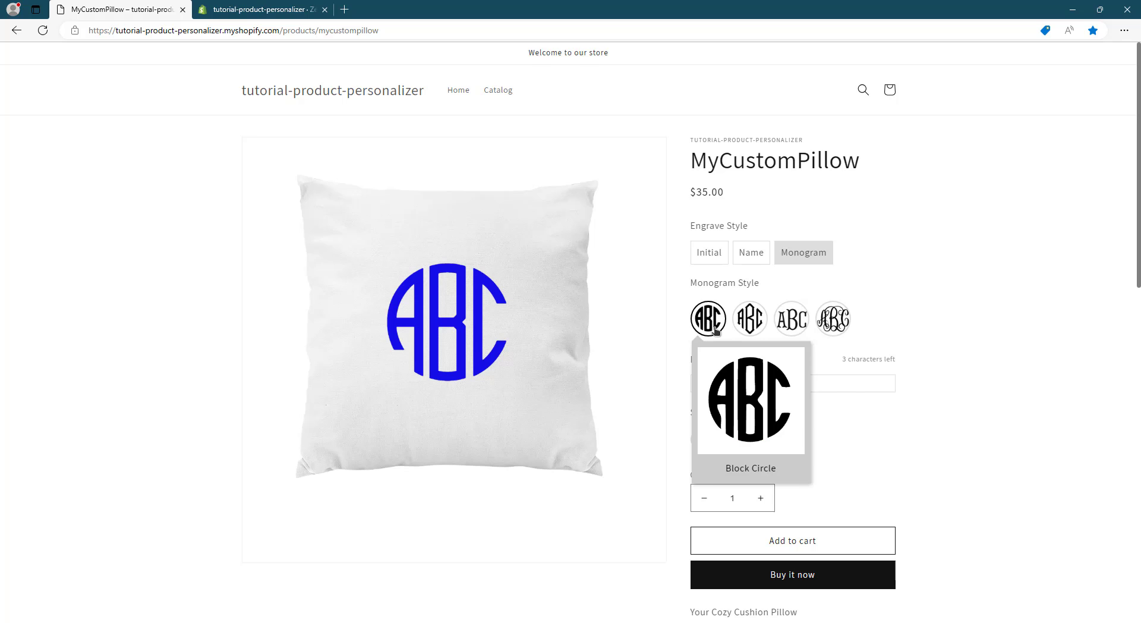
{"action": "mouse_move", "coordinate": [759, 329]}
{"action": "mouse_move", "coordinate": [848, 328]}
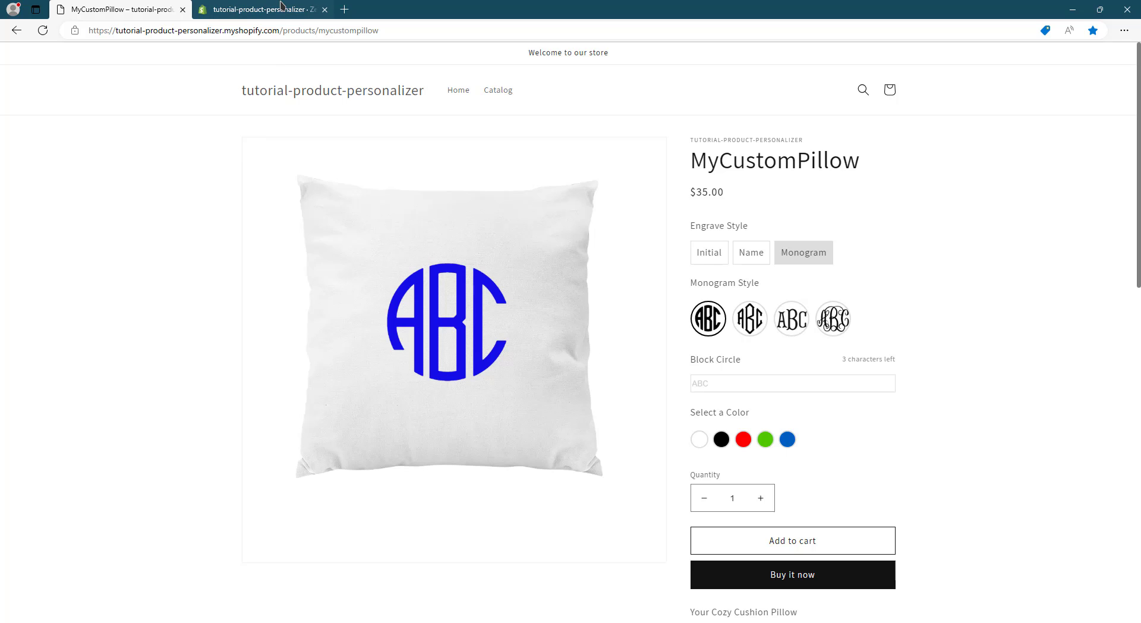
- Compare the Initial and Name engrave styles in the product customizer's preview with the finished pillow on the store page
{"action": "left_click", "coordinate": [256, 6]}
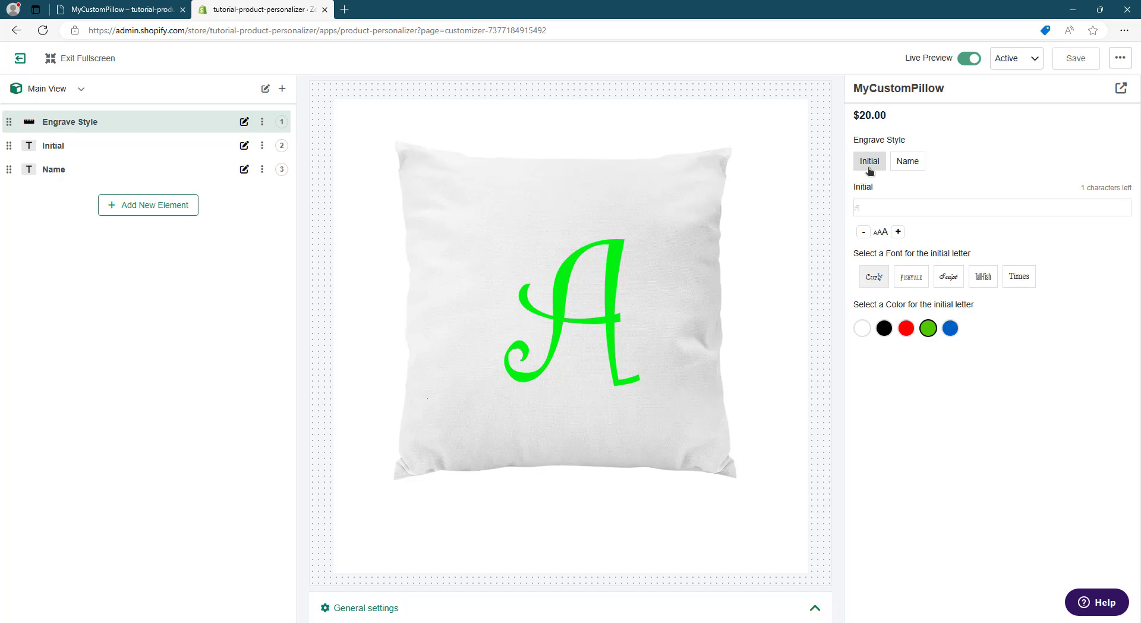
{"action": "left_click", "coordinate": [894, 169]}
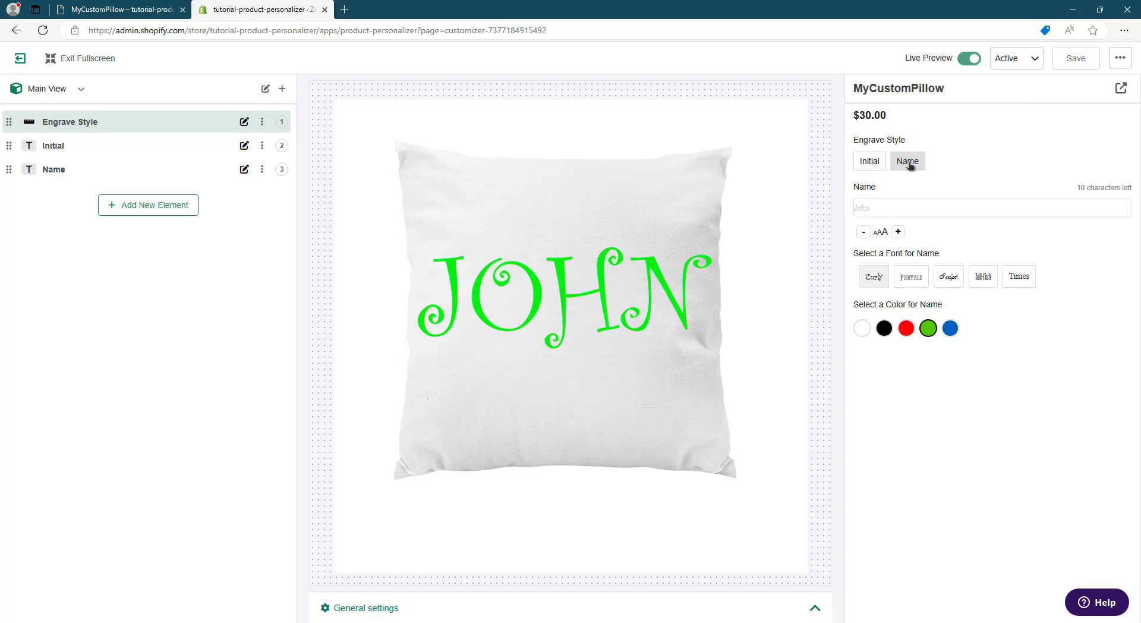
{"action": "left_click", "coordinate": [872, 161]}
{"action": "left_click", "coordinate": [910, 162]}
{"action": "left_click", "coordinate": [166, 6]}
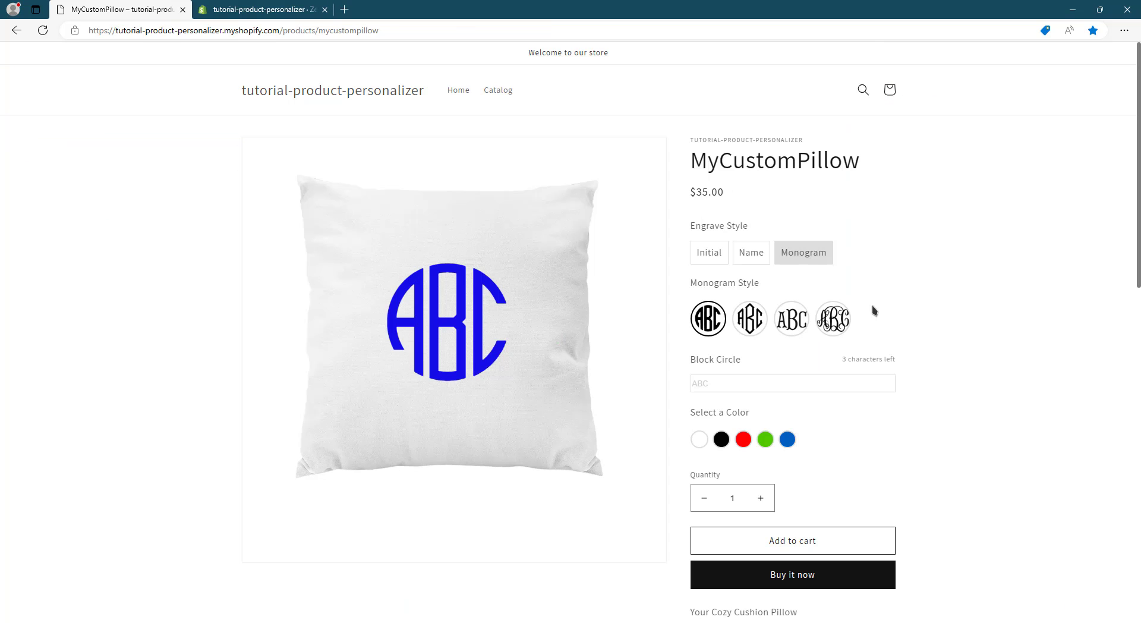
{"action": "left_click", "coordinate": [300, 8]}
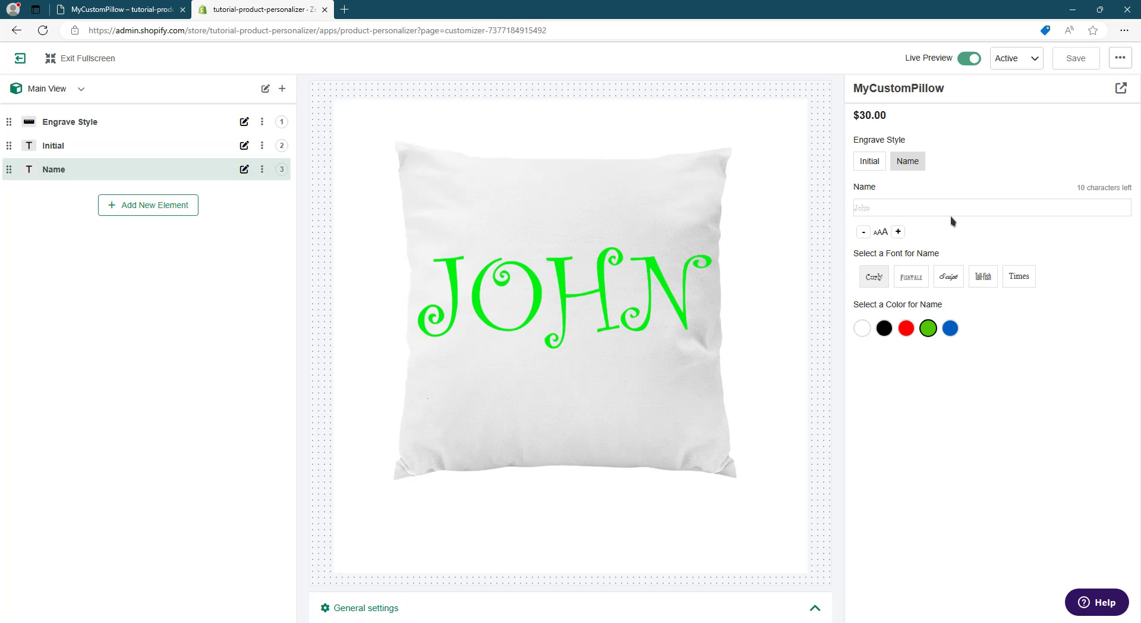
- Examine which option set the Engrave Style element uses and which other option sets are available
{"action": "left_click", "coordinate": [71, 126]}
{"action": "left_click", "coordinate": [88, 127]}
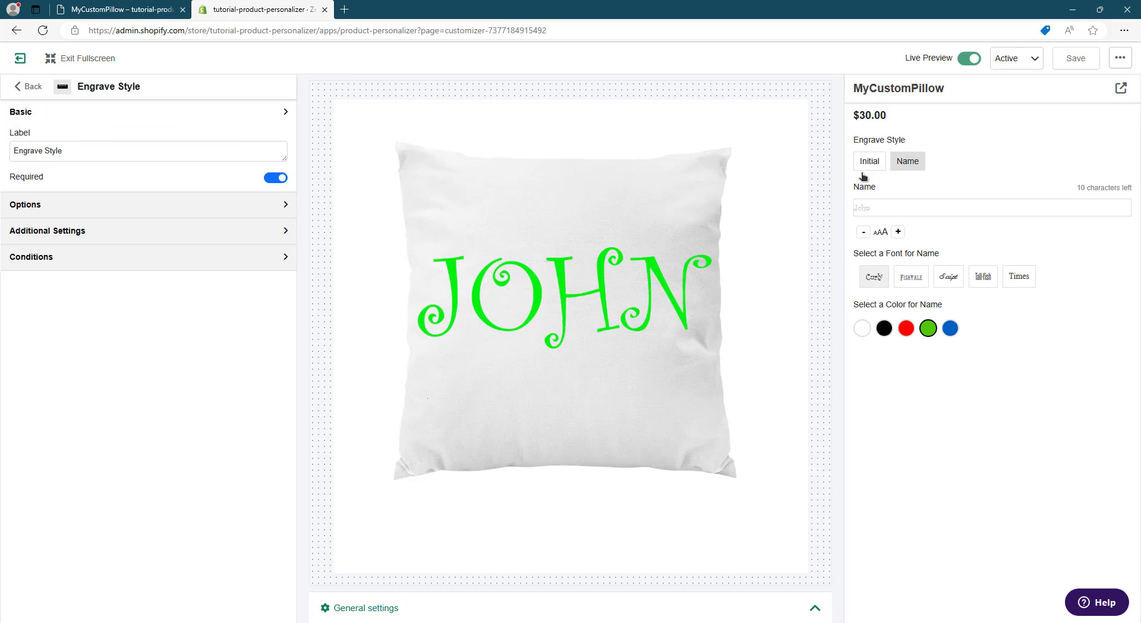
{"action": "left_click", "coordinate": [80, 205]}
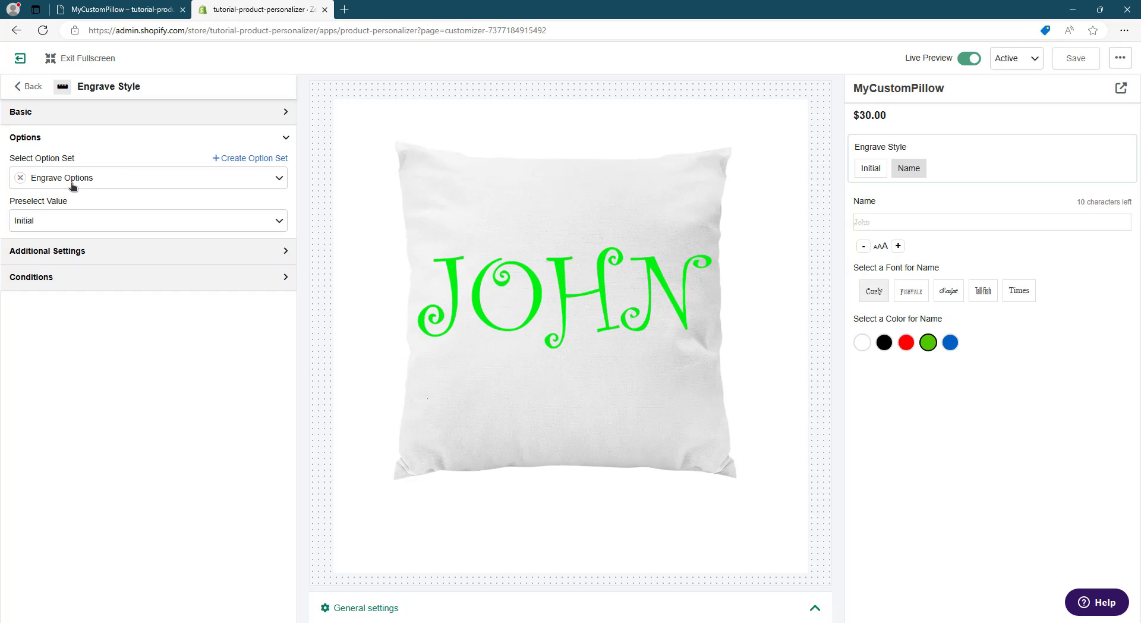
{"action": "left_click", "coordinate": [100, 179]}
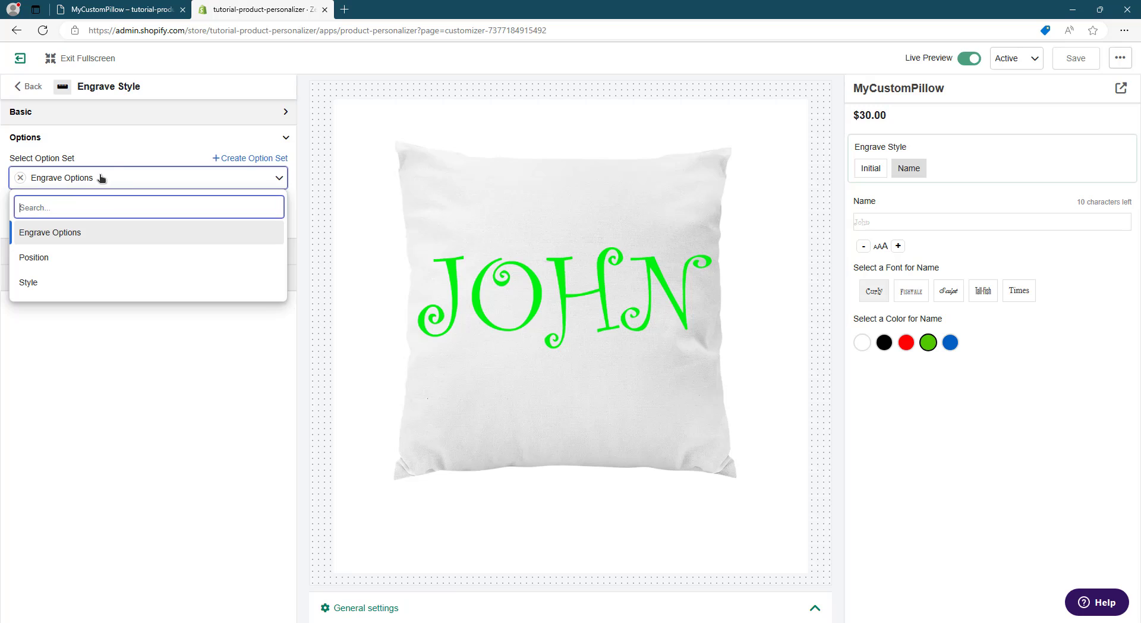
{"action": "left_click", "coordinate": [26, 86]}
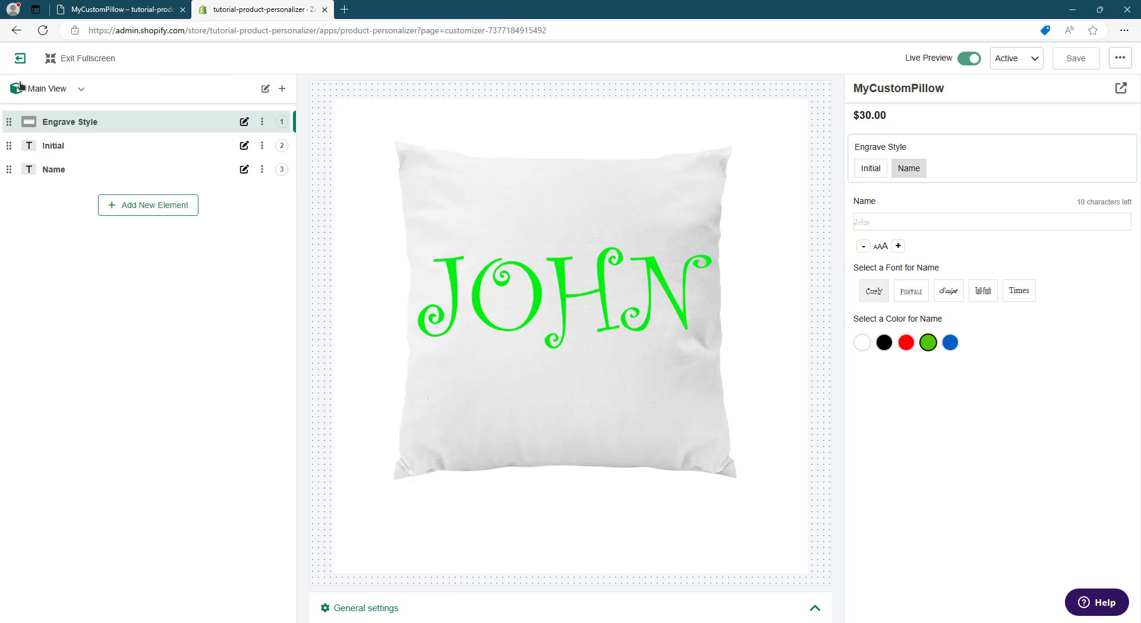
- Add a Monogram option with a price change of 25 to the Engrave Options set in the assets and update the set
{"action": "left_click", "coordinate": [20, 59]}
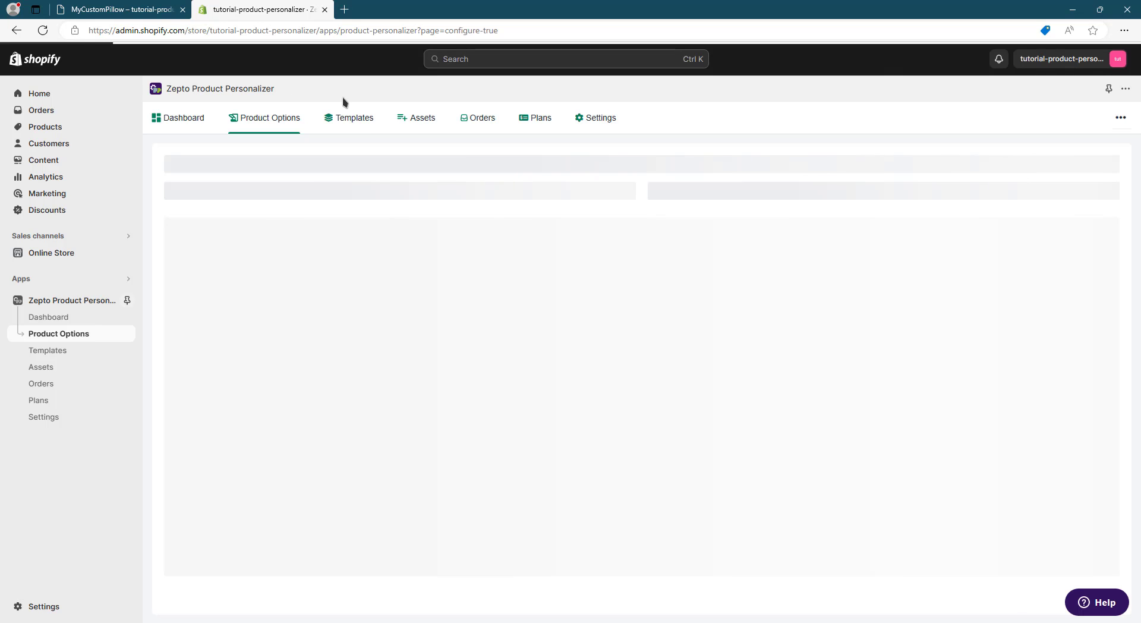
{"action": "left_click", "coordinate": [420, 119]}
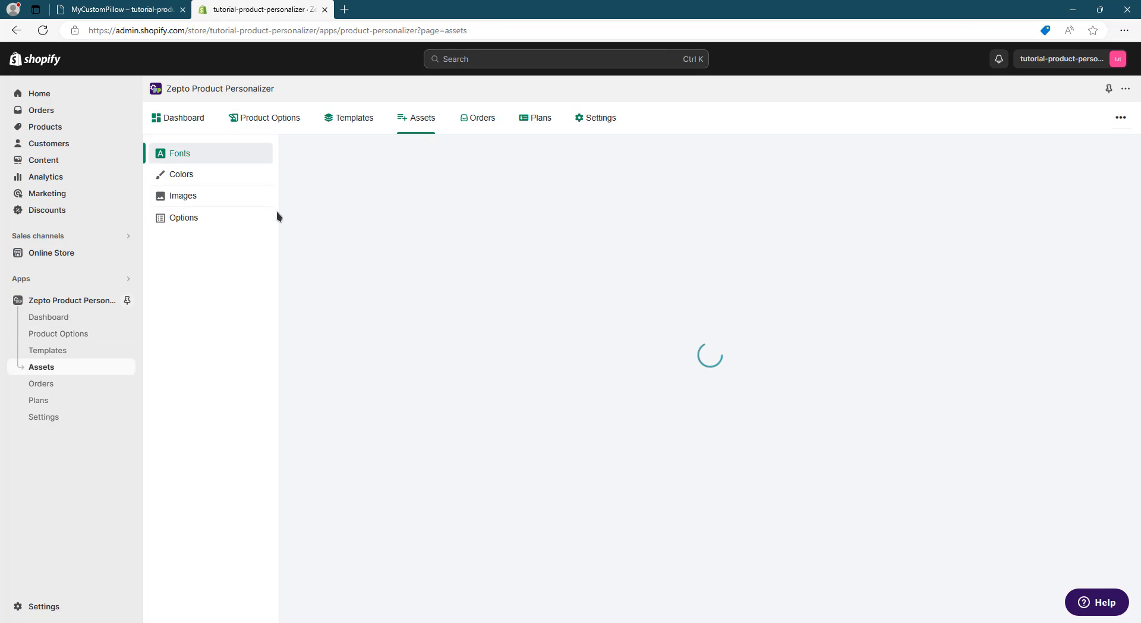
{"action": "left_click", "coordinate": [230, 217]}
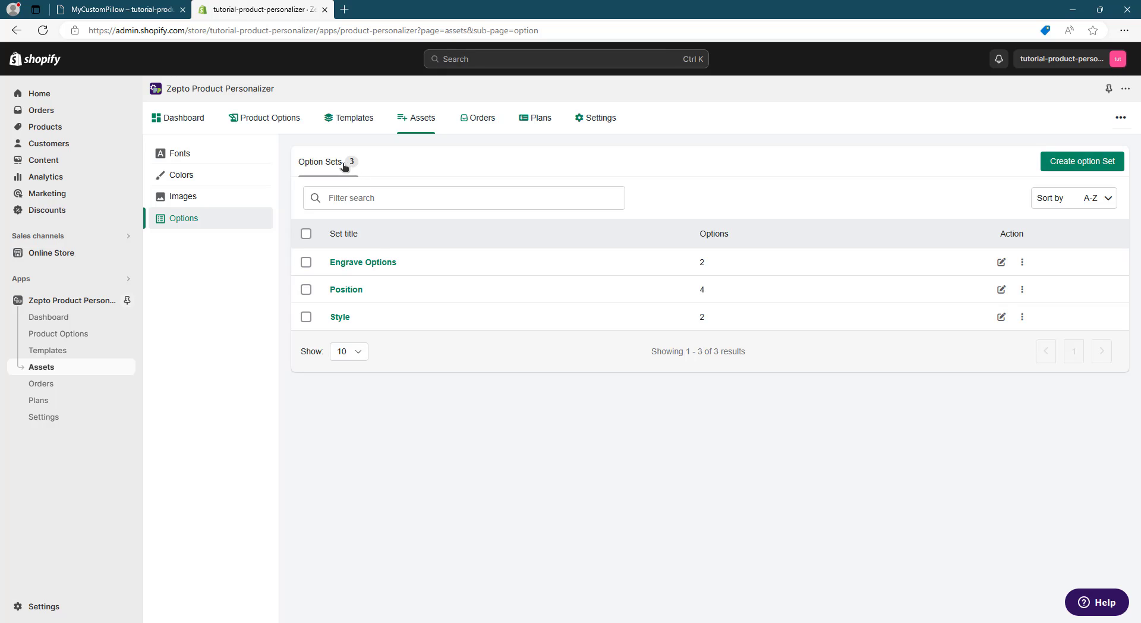
{"action": "left_click", "coordinate": [383, 265]}
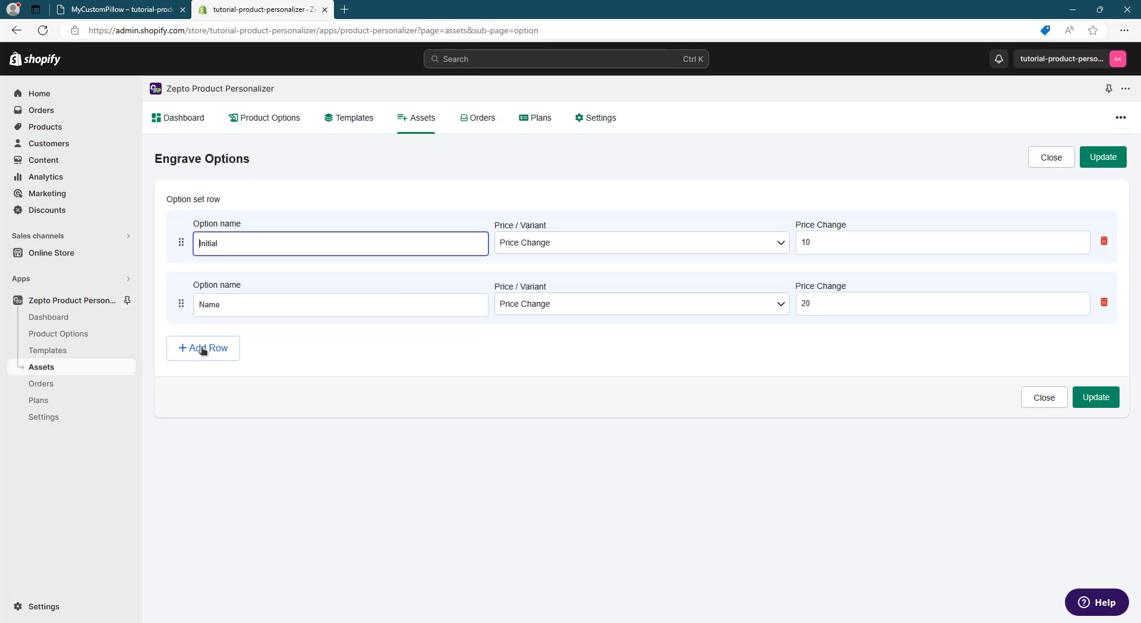
{"action": "left_click", "coordinate": [225, 354]}
{"action": "left_click", "coordinate": [255, 359]}
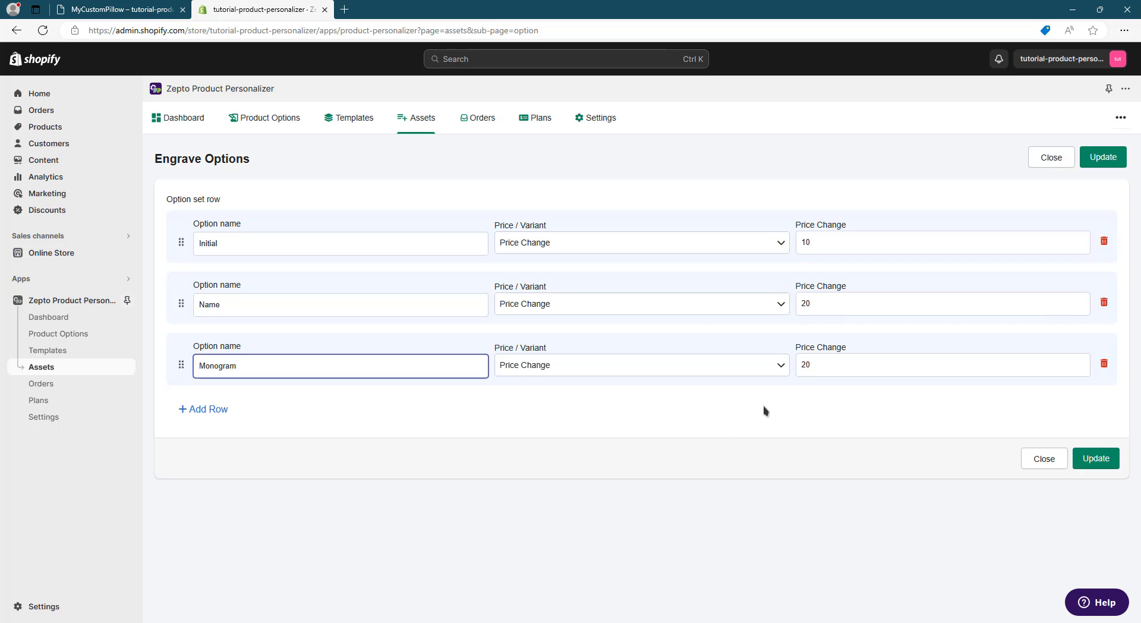
{"action": "left_click_drag", "start_coordinate": [811, 366], "coordinate": [806, 365]}
{"action": "type", "text": "5"}
{"action": "left_click", "coordinate": [816, 416]}
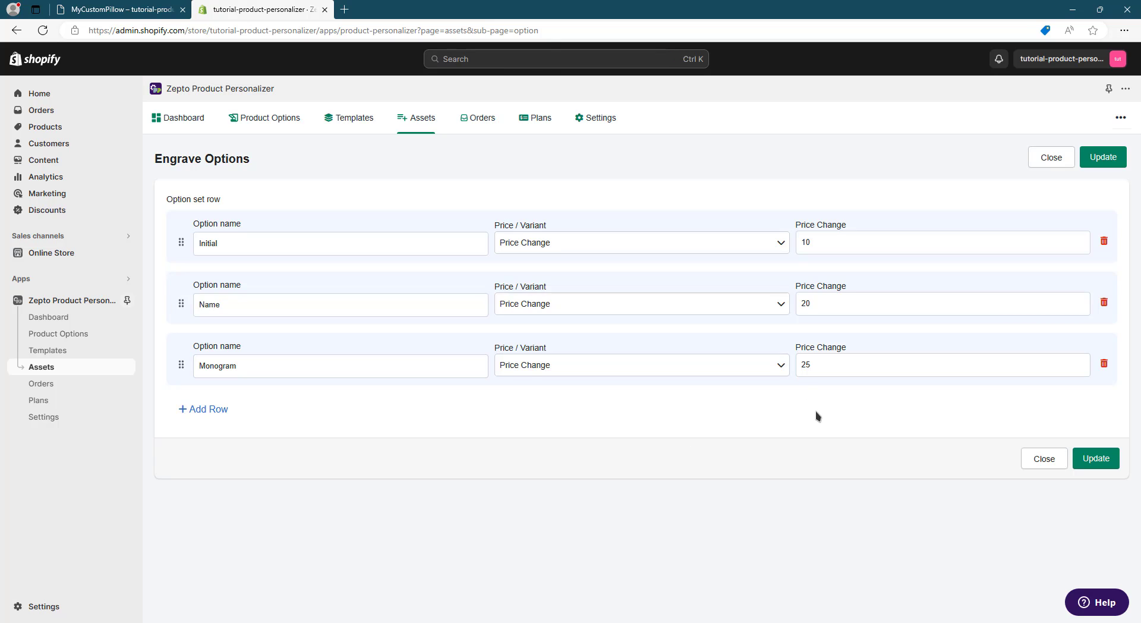
{"action": "left_click", "coordinate": [1106, 462]}
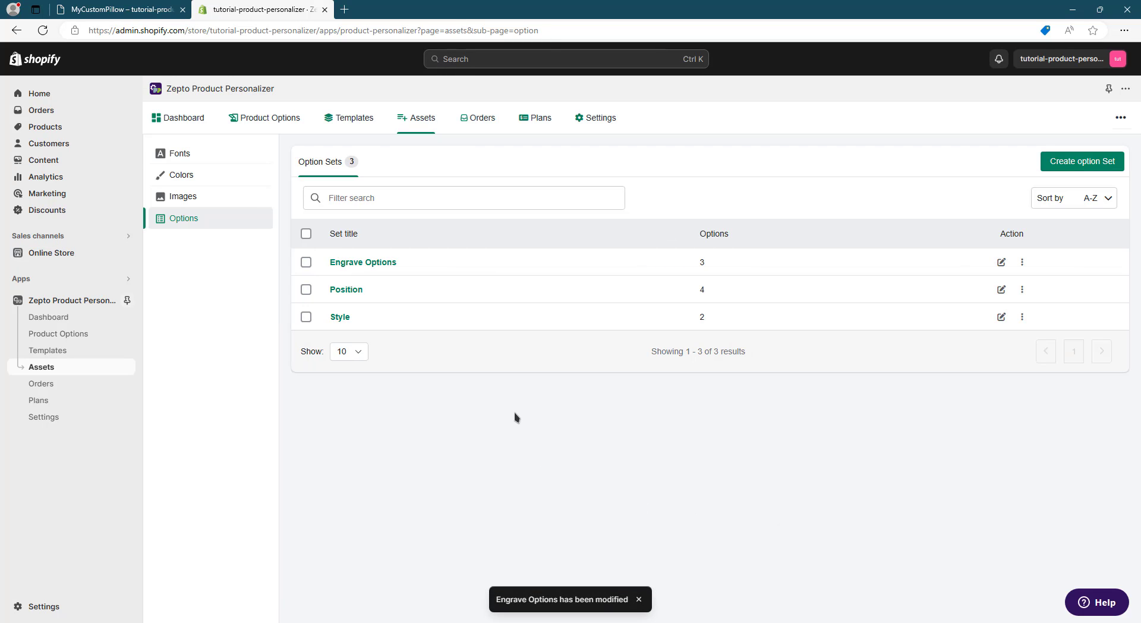
- Reopen the MyCustomPillow product in the customizer and preview its Name and Monogram engrave styles
{"action": "left_click", "coordinate": [282, 128]}
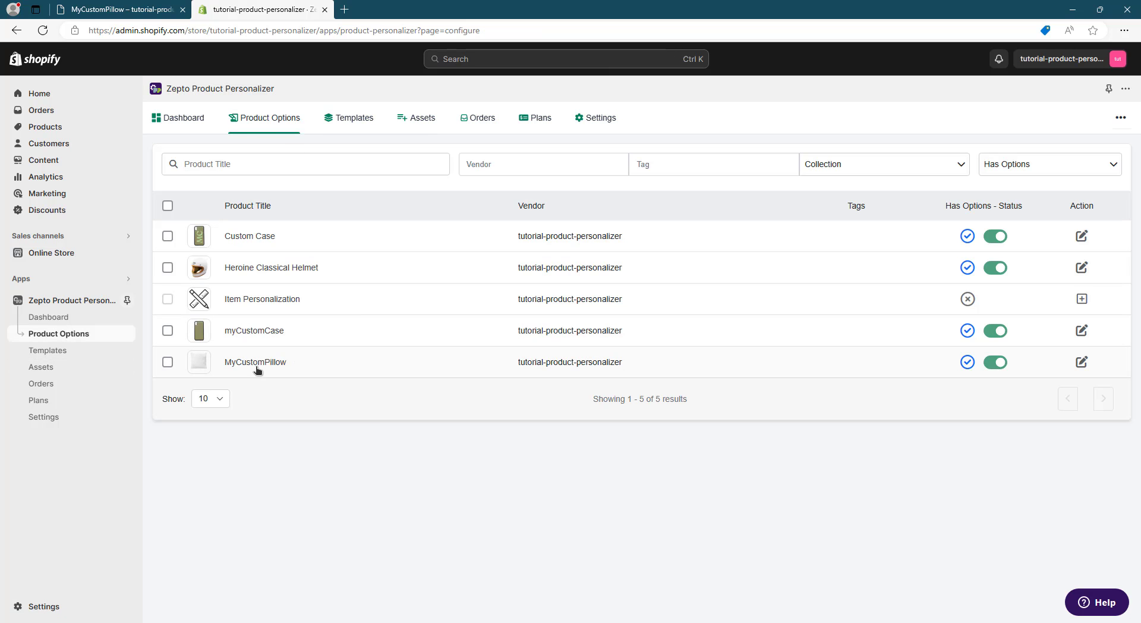
{"action": "left_click", "coordinate": [257, 364]}
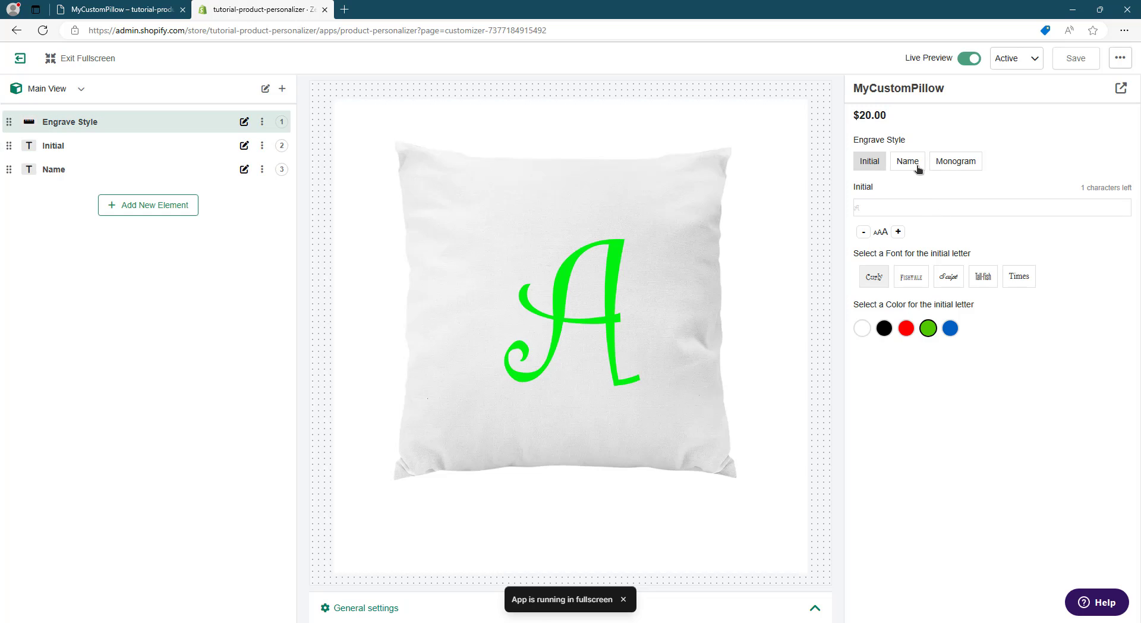
{"action": "left_click", "coordinate": [918, 169]}
{"action": "left_click", "coordinate": [971, 169]}
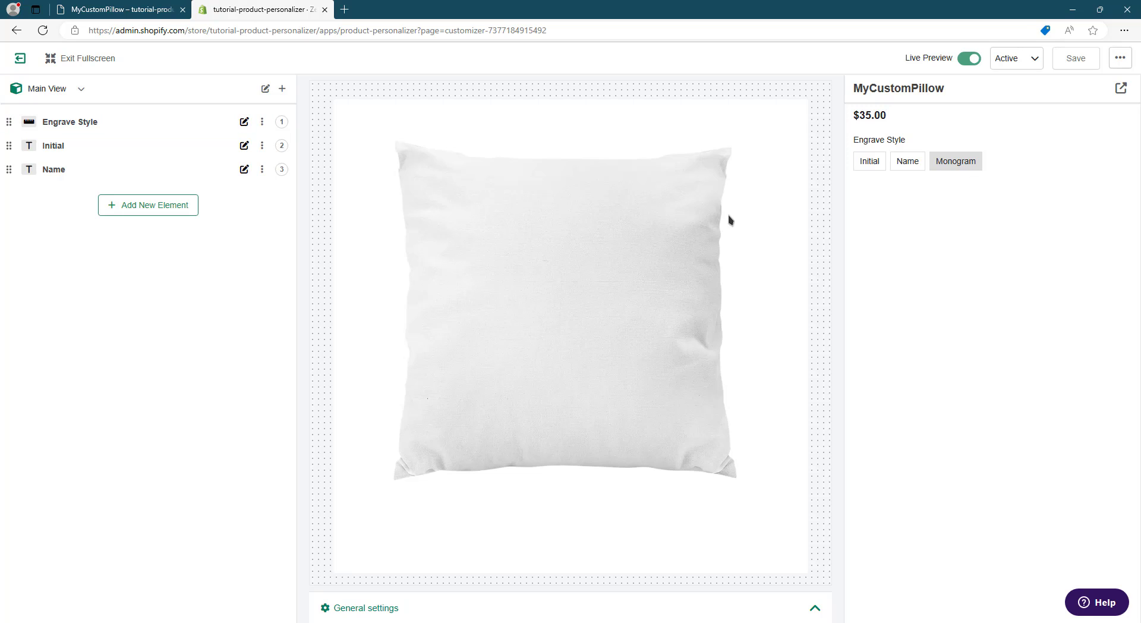
- Add a new Image Choices element with No Preview to the pillow, checking the store page's monogram thumbnails for reference
{"action": "left_click", "coordinate": [152, 206]}
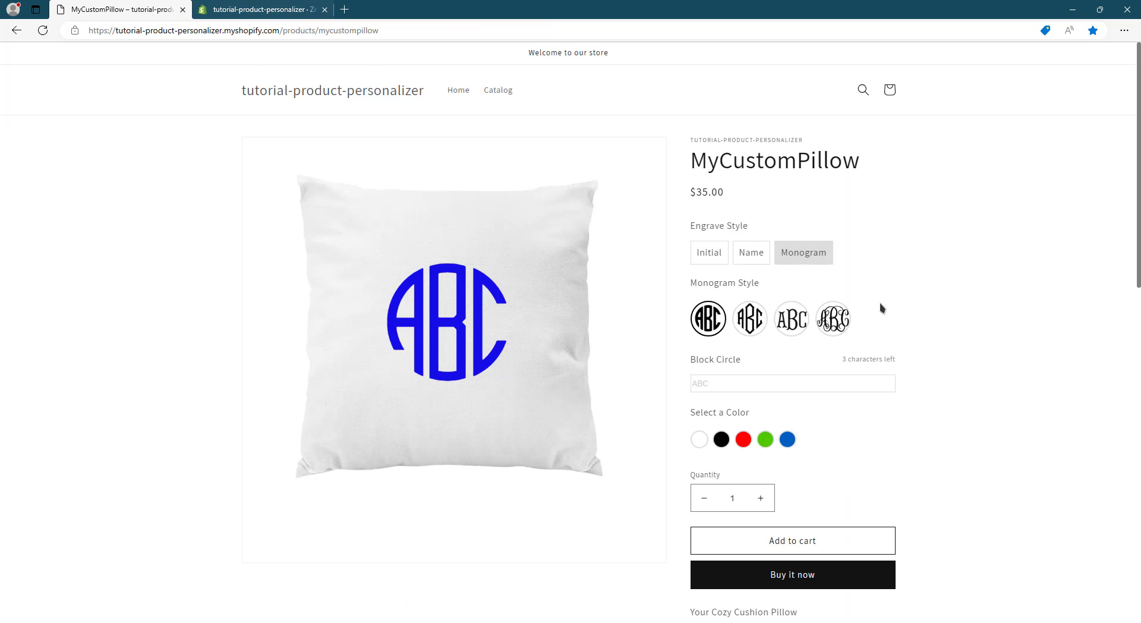
{"action": "left_click", "coordinate": [247, 7]}
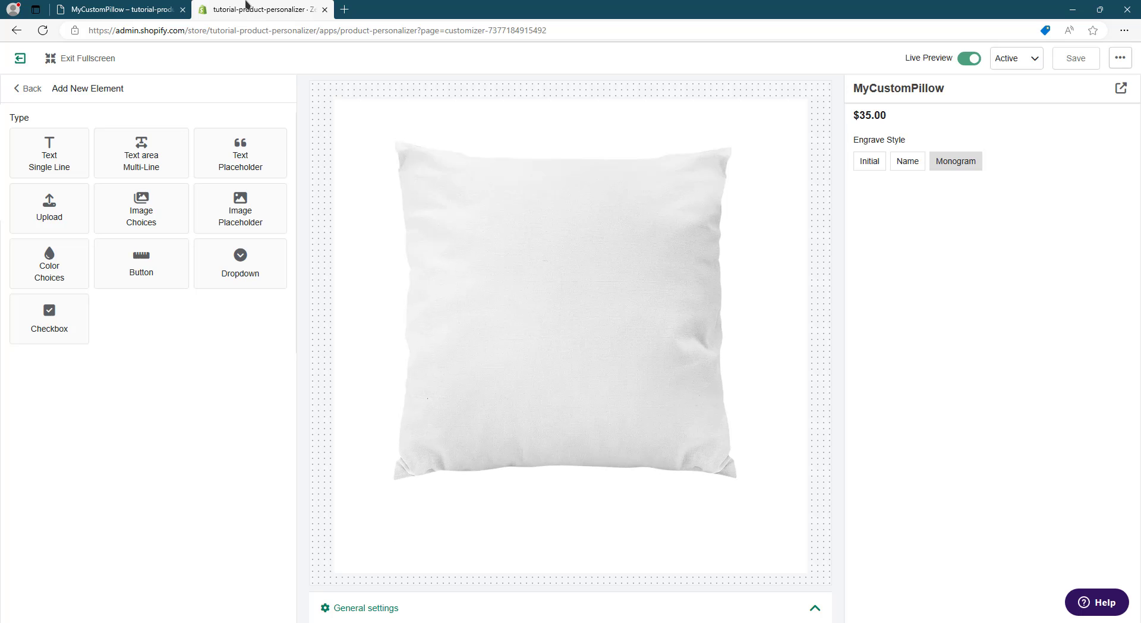
{"action": "left_click", "coordinate": [161, 215]}
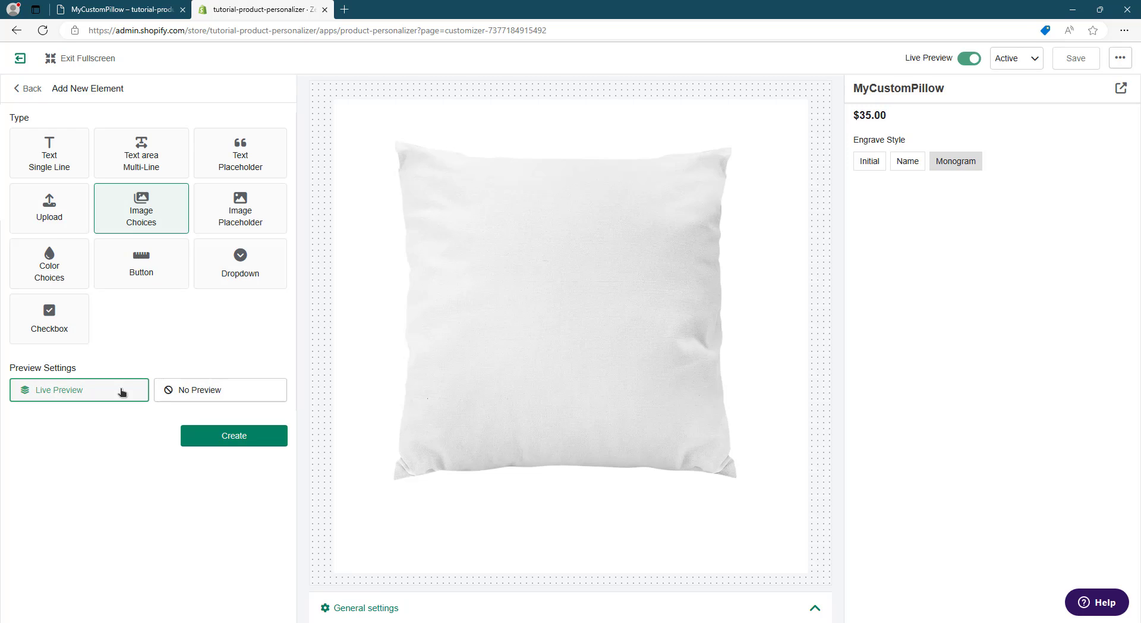
{"action": "left_click", "coordinate": [241, 396]}
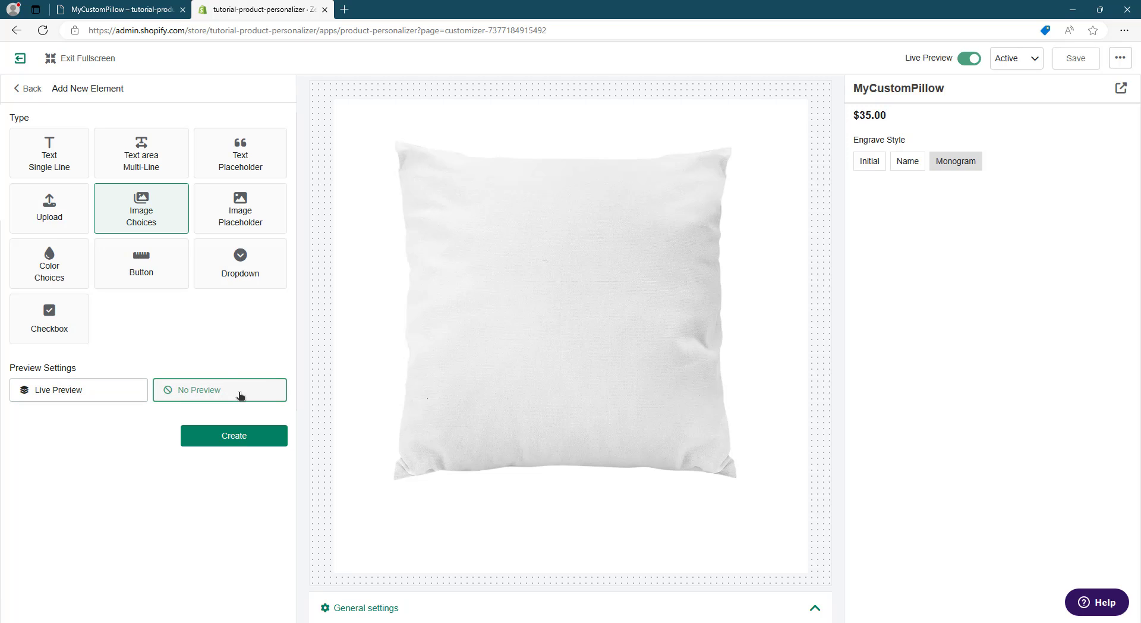
{"action": "left_click", "coordinate": [119, 9]}
{"action": "mouse_move", "coordinate": [713, 327]}
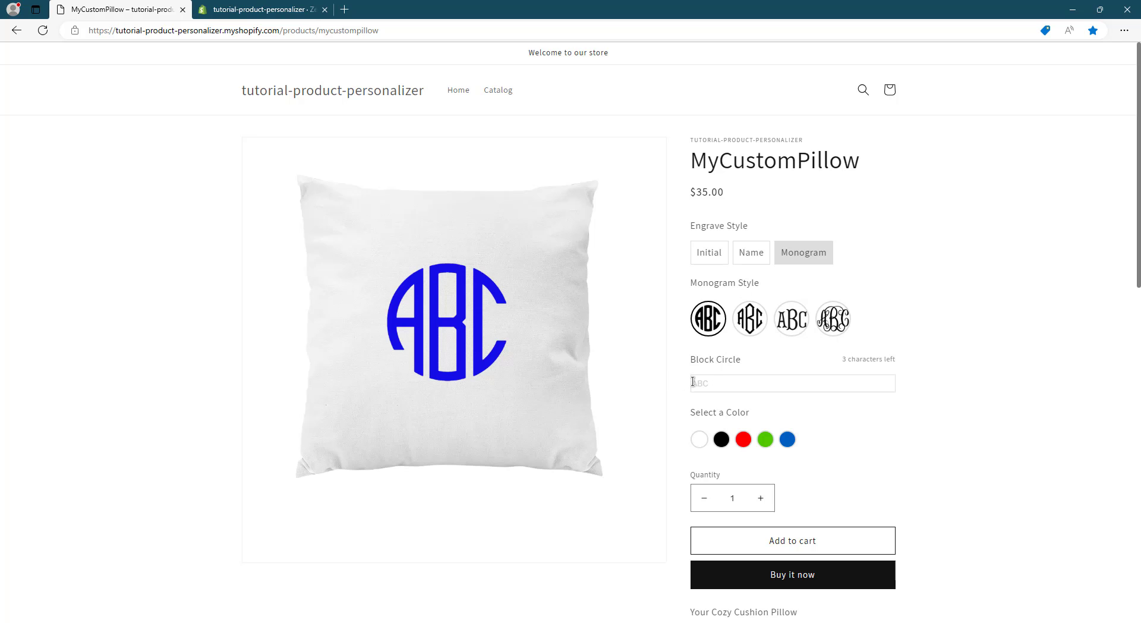
{"action": "left_click", "coordinate": [261, 9]}
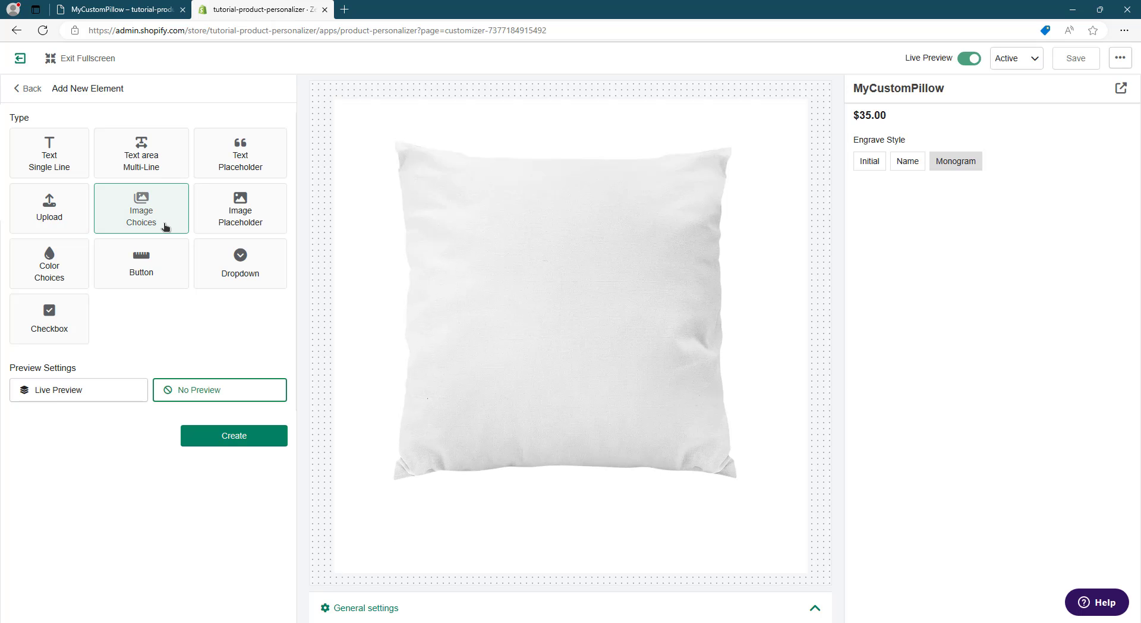
{"action": "left_click", "coordinate": [243, 438]}
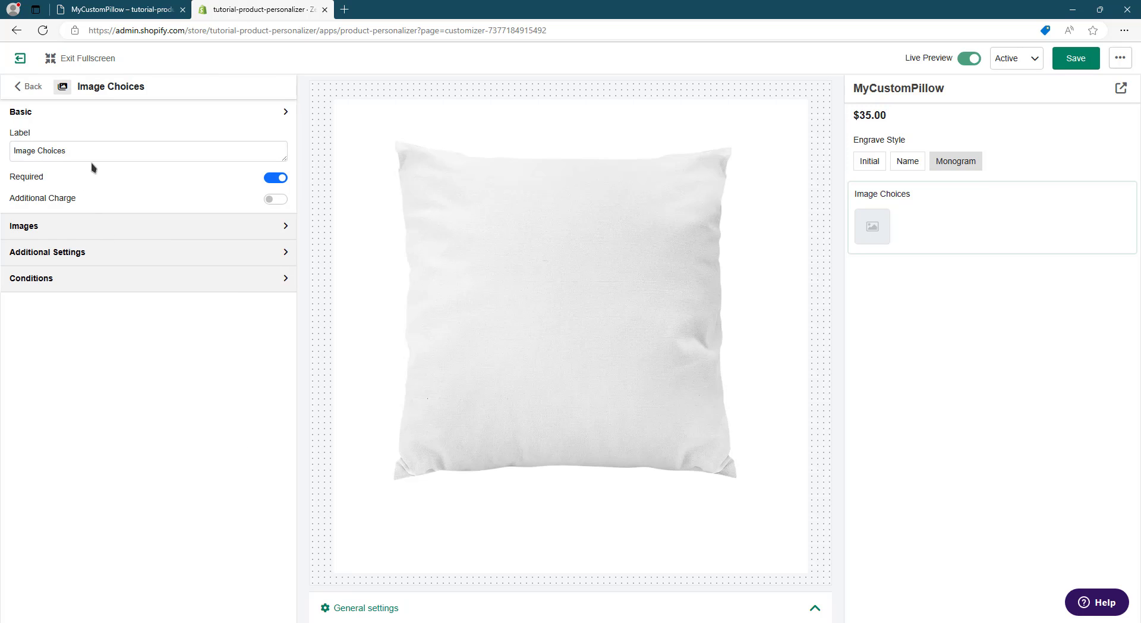
- Change the new image choices element's label to "Monogram Style", matching the wording on the store page
{"action": "left_click_drag", "start_coordinate": [102, 151], "coordinate": [9, 153]}
{"action": "left_click", "coordinate": [107, 9]}
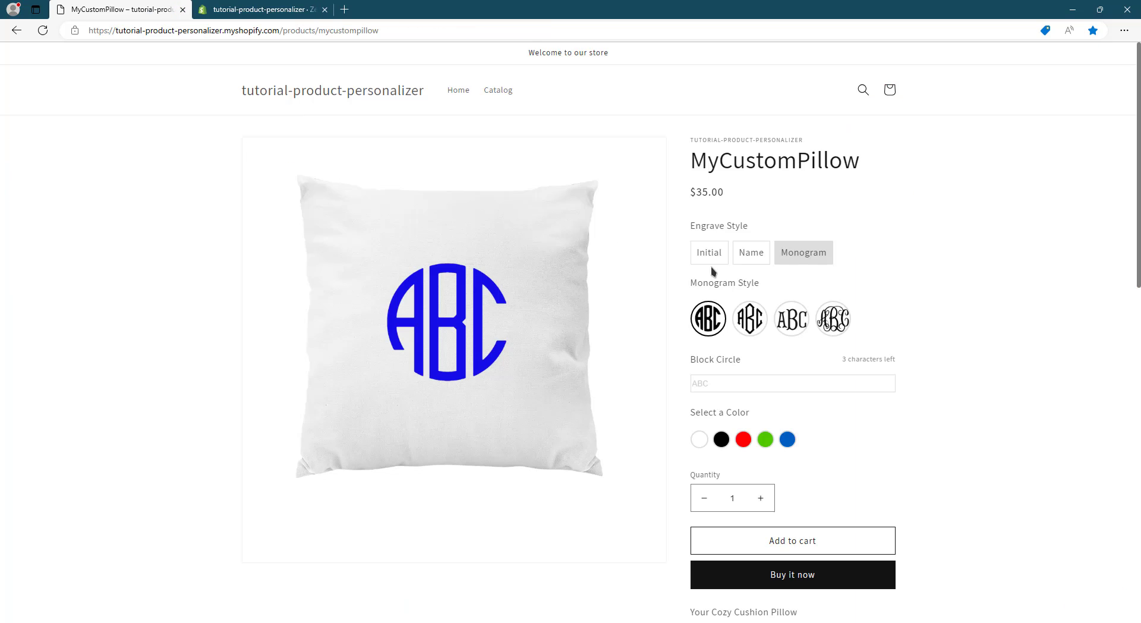
{"action": "left_click", "coordinate": [261, 9]}
{"action": "type", "text": "Monogram Style"}
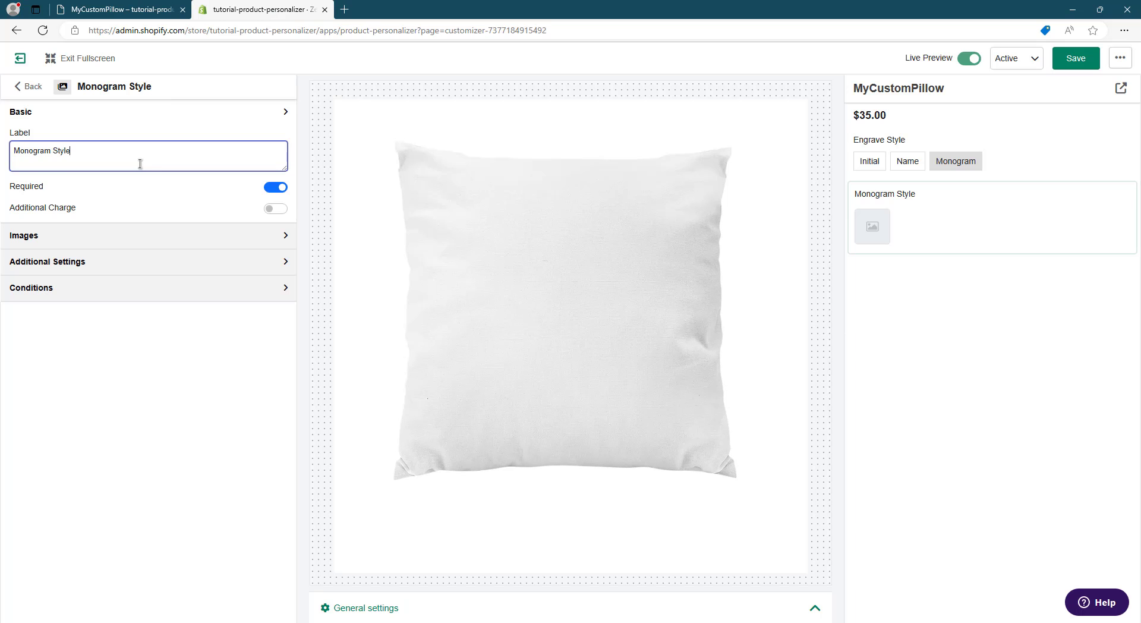
- Start a new image set for the Monogram Style element and name it "Monogram Style images"
{"action": "left_click", "coordinate": [246, 229]}
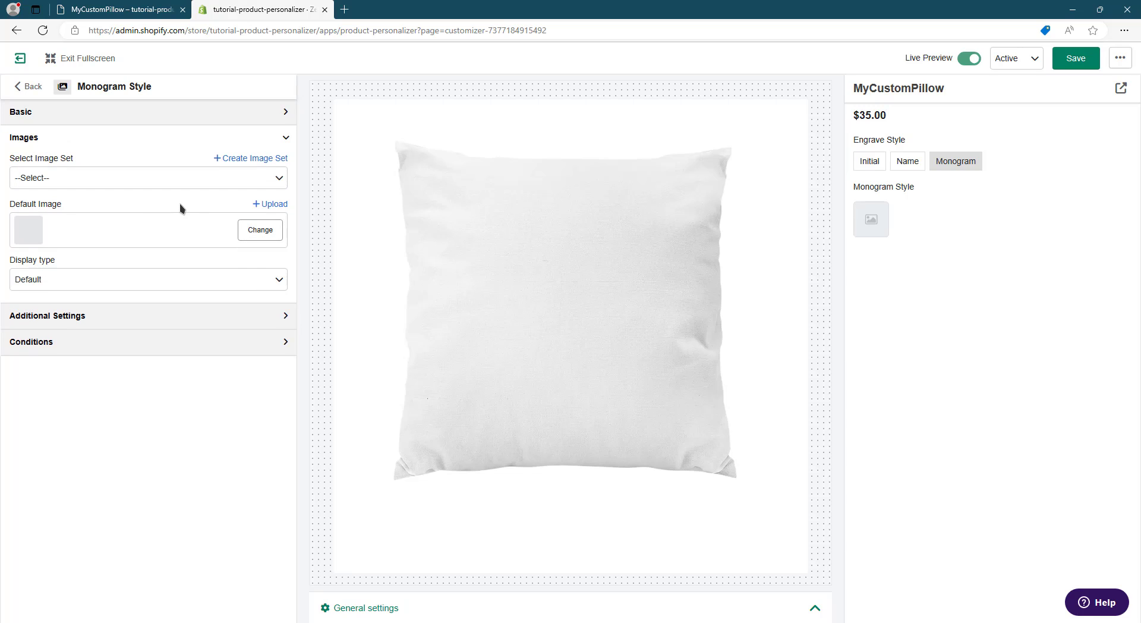
{"action": "left_click", "coordinate": [263, 159]}
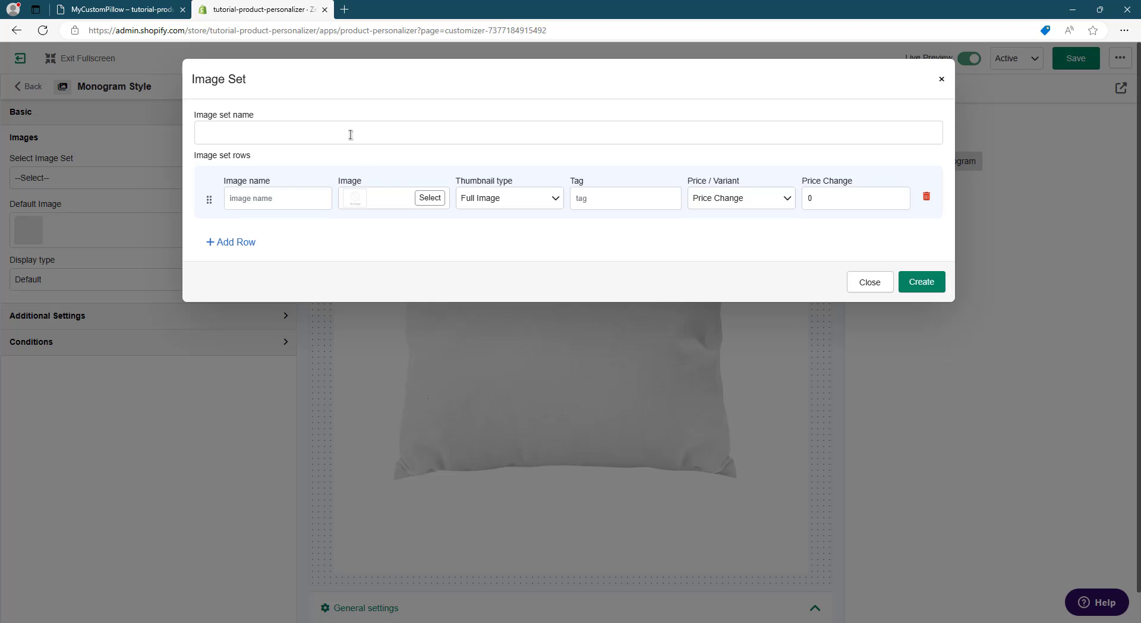
{"action": "left_click", "coordinate": [351, 134]}
{"action": "type", "text": "Monogram Image"}
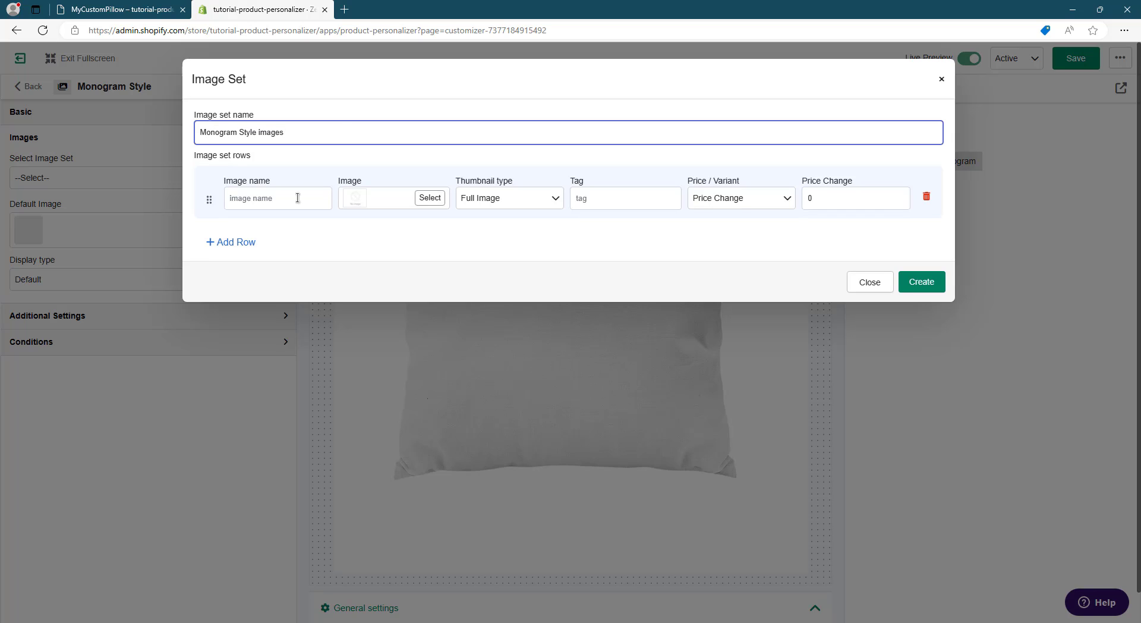
- Upload Block-Circle 2.png from the Monogram Thumbs folder as the image of the set's first row
{"action": "left_click", "coordinate": [428, 198]}
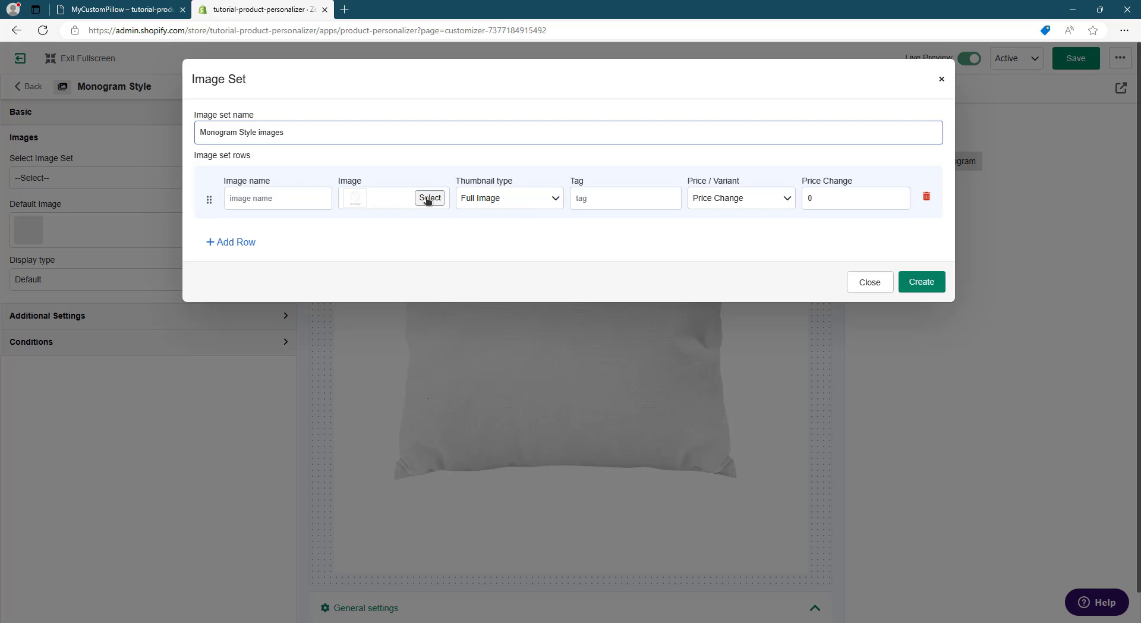
{"action": "left_click", "coordinate": [475, 224]}
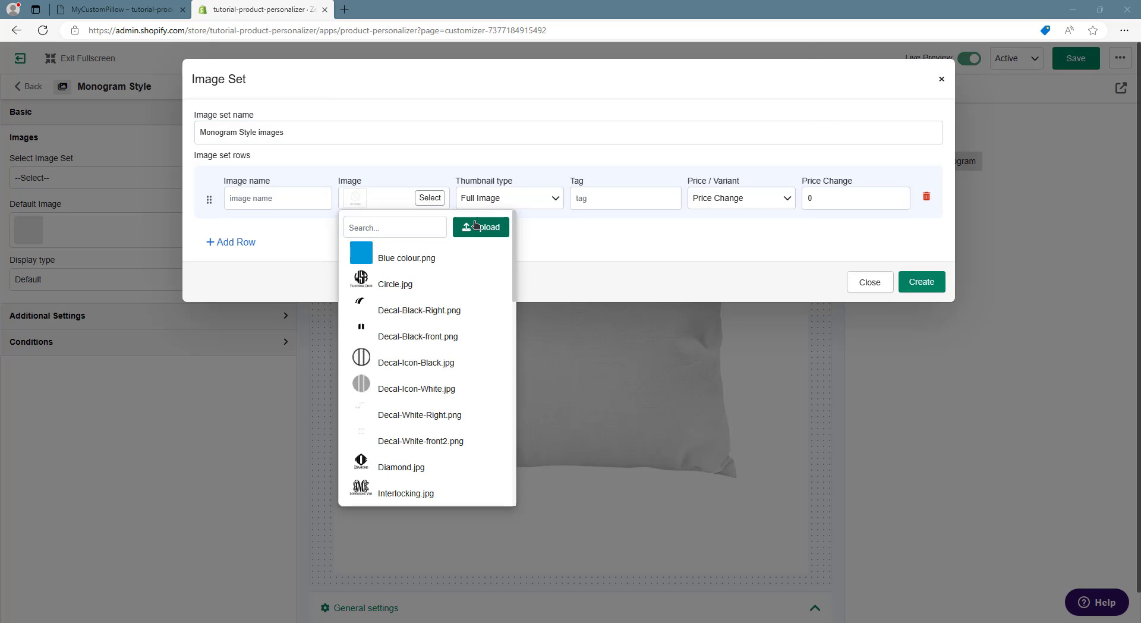
{"action": "double_click", "coordinate": [65, 108]}
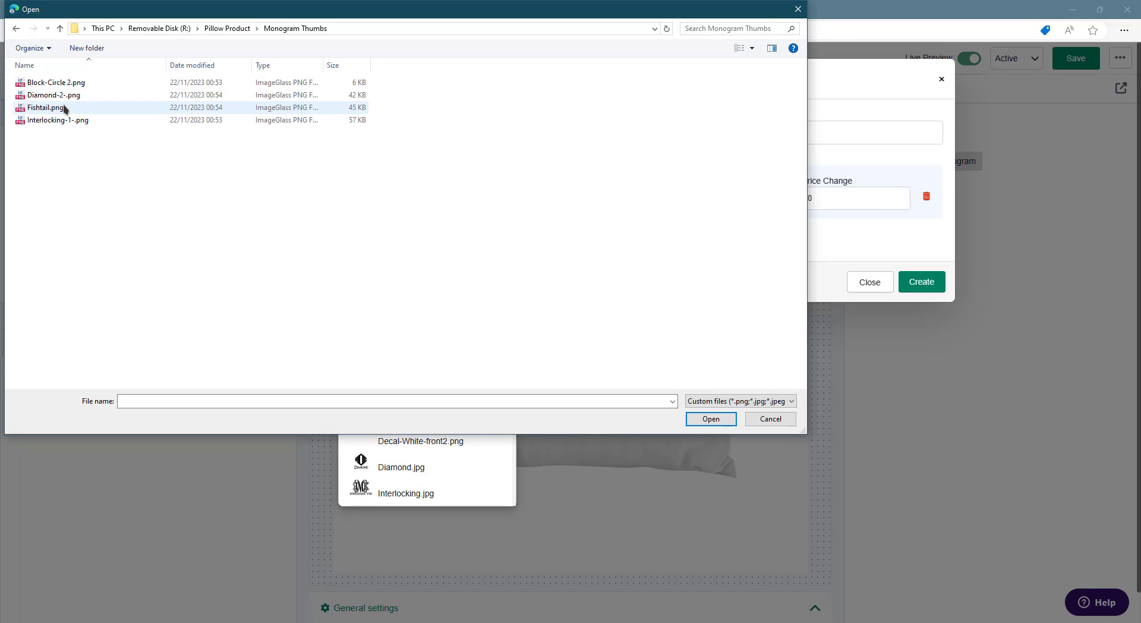
{"action": "left_click", "coordinate": [739, 49]}
{"action": "left_click", "coordinate": [740, 49]}
{"action": "left_click", "coordinate": [740, 49]}
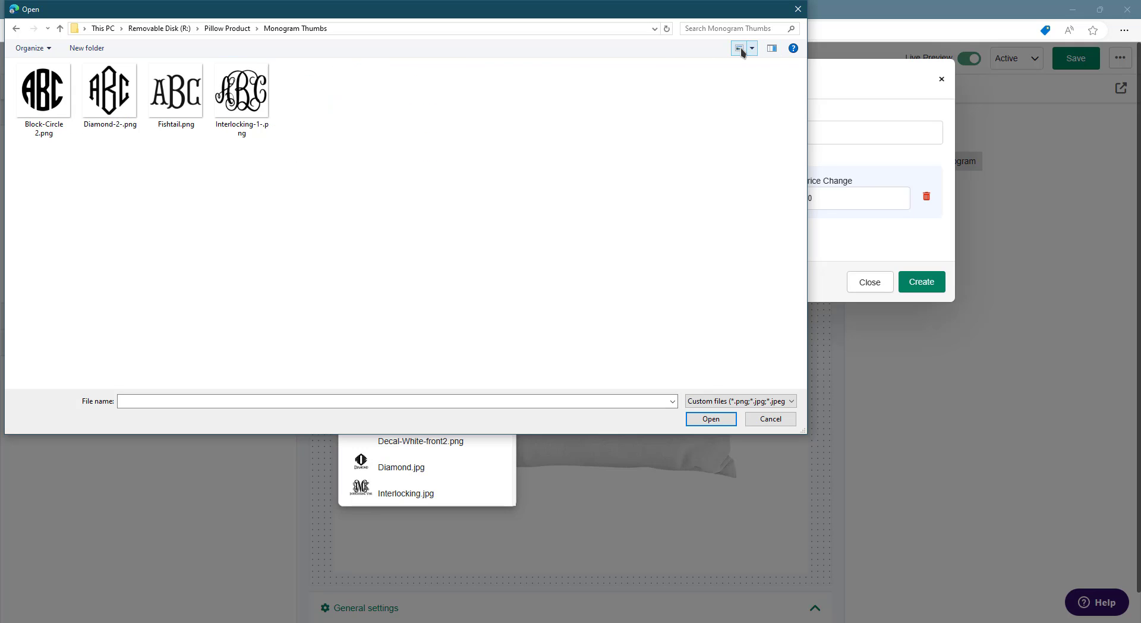
{"action": "left_click", "coordinate": [59, 122]}
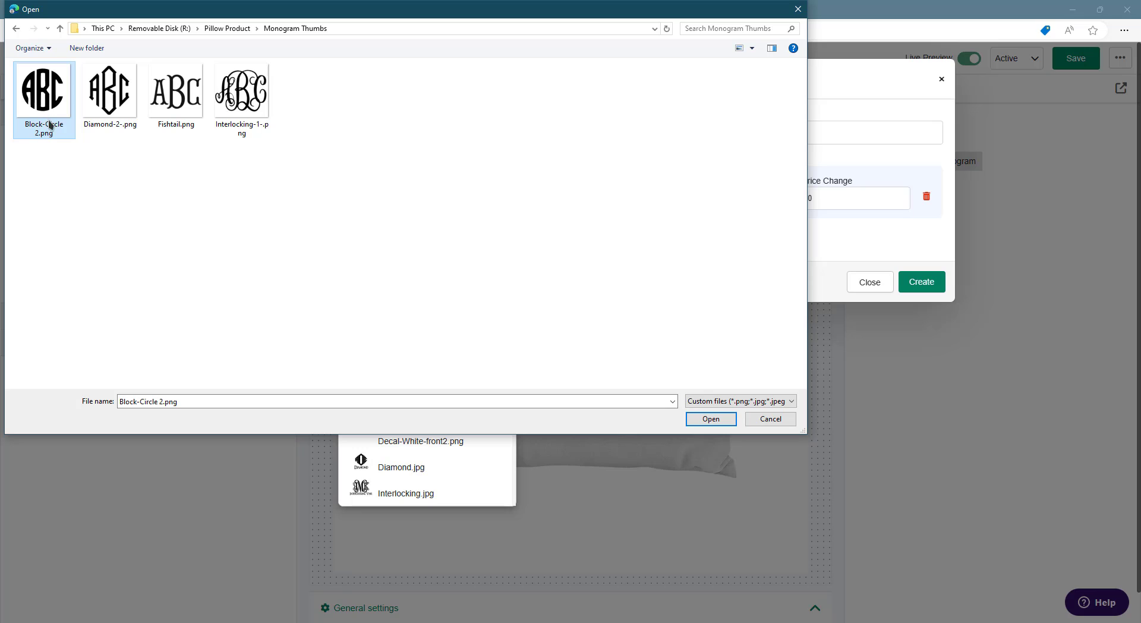
{"action": "left_click", "coordinate": [711, 419]}
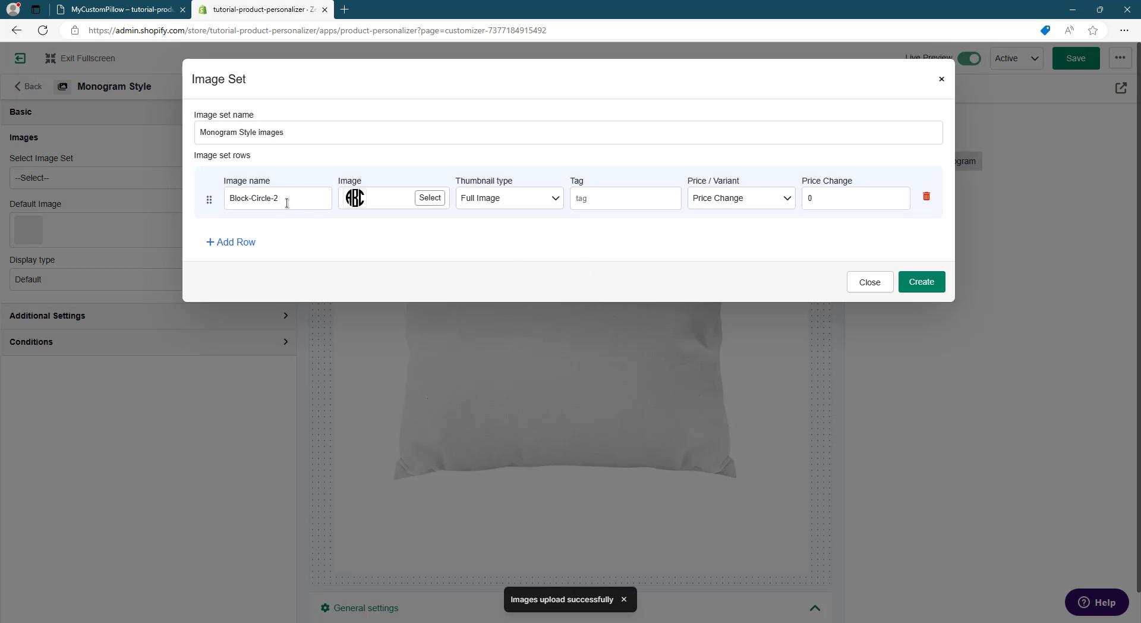
- Name the first image row "Block Circle"
{"action": "left_click_drag", "start_coordinate": [287, 203], "coordinate": [246, 201]}
{"action": "key", "text": "BackSpace"}
{"action": "type", "text": "Circle"}
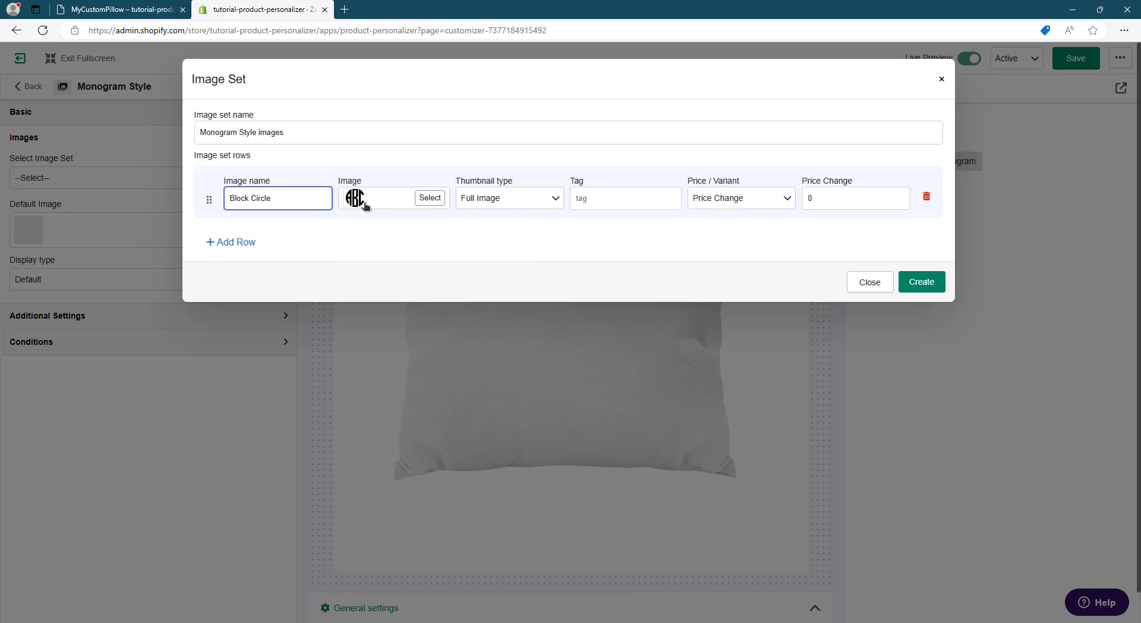
- Try the Cropped Image thumbnail type and its crop area on the Block Circle row, returning it to Full Image
{"action": "left_click", "coordinate": [500, 204]}
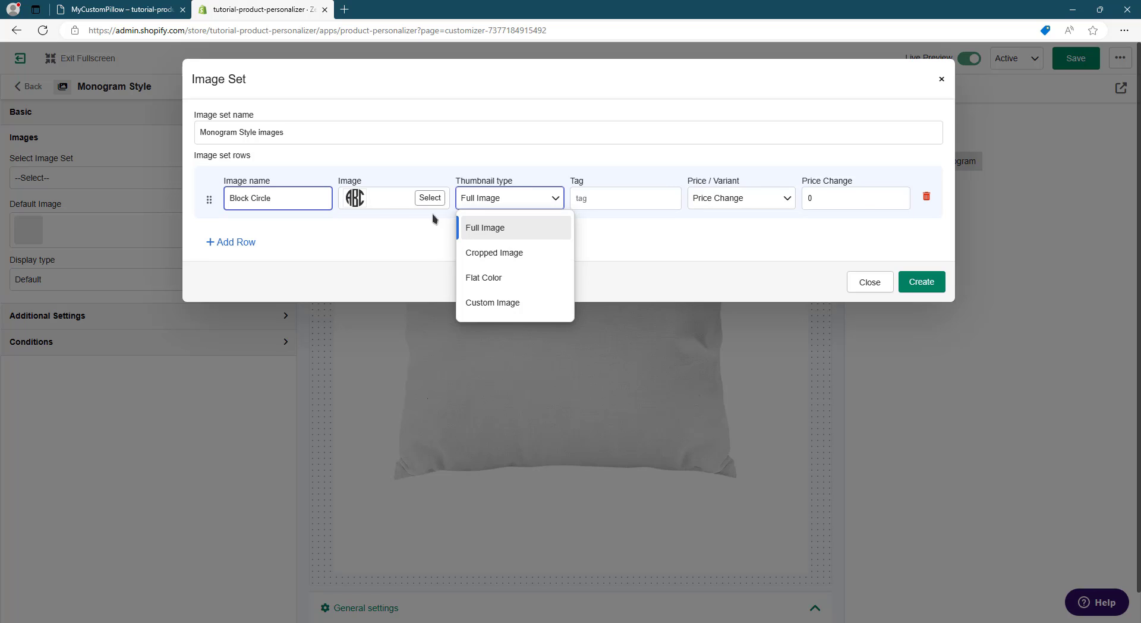
{"action": "left_click", "coordinate": [498, 256]}
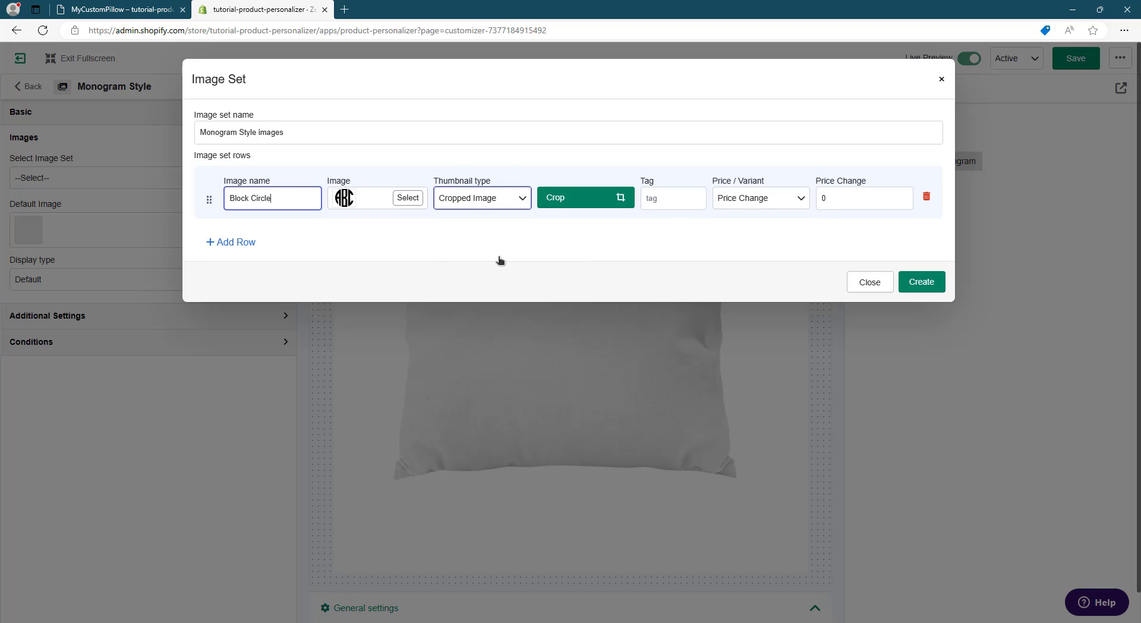
{"action": "left_click", "coordinate": [559, 201]}
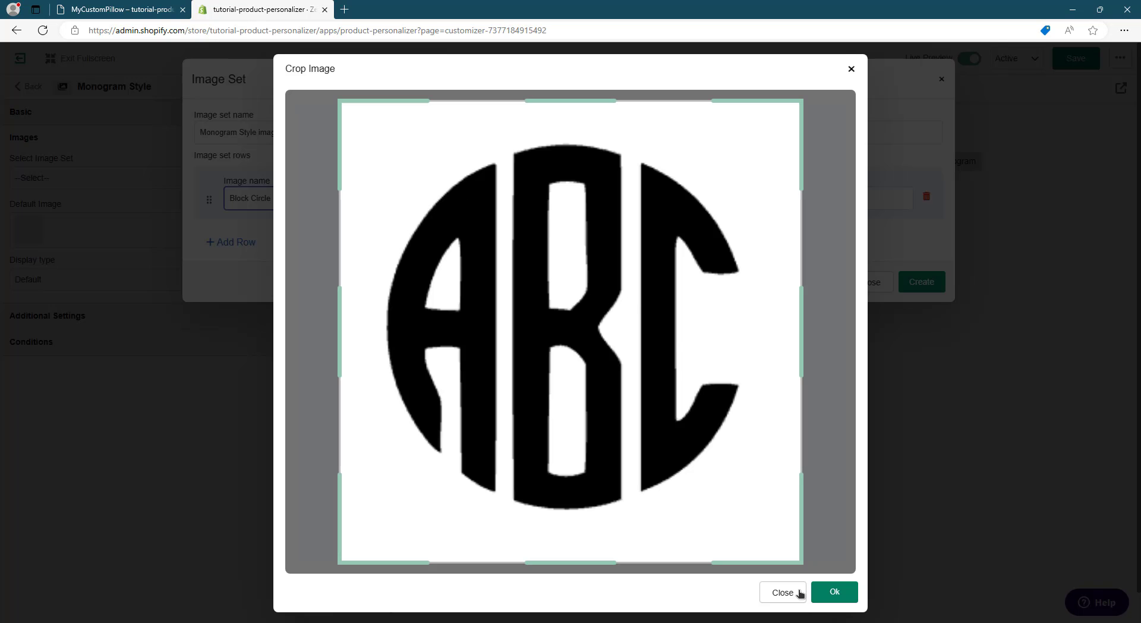
{"action": "left_click", "coordinate": [800, 593]}
{"action": "left_click", "coordinate": [496, 200]}
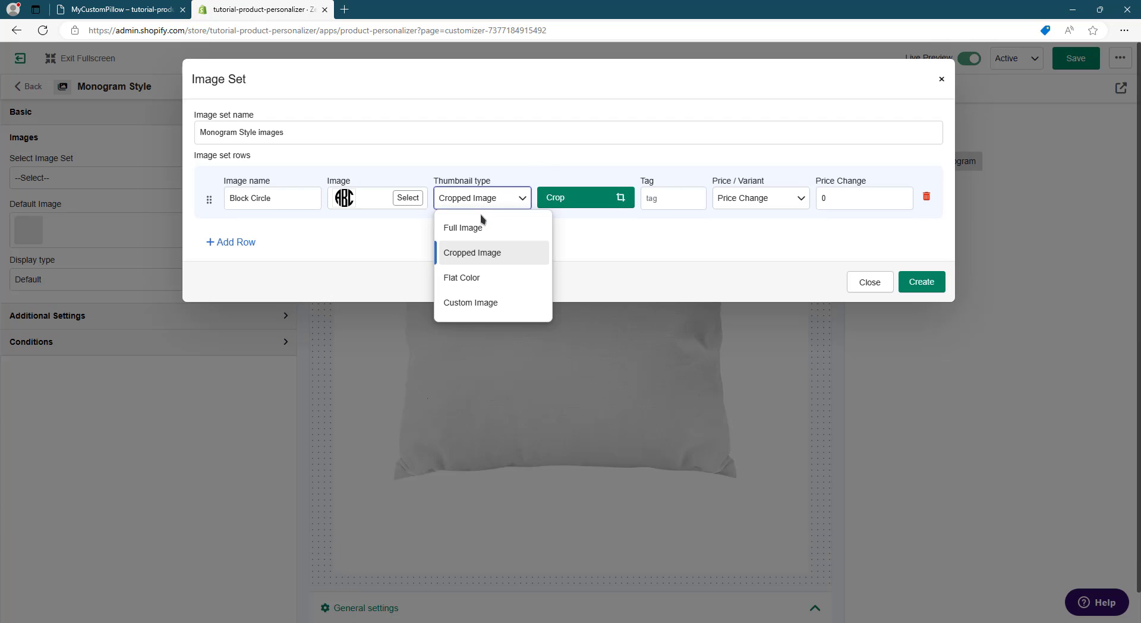
{"action": "left_click", "coordinate": [473, 227]}
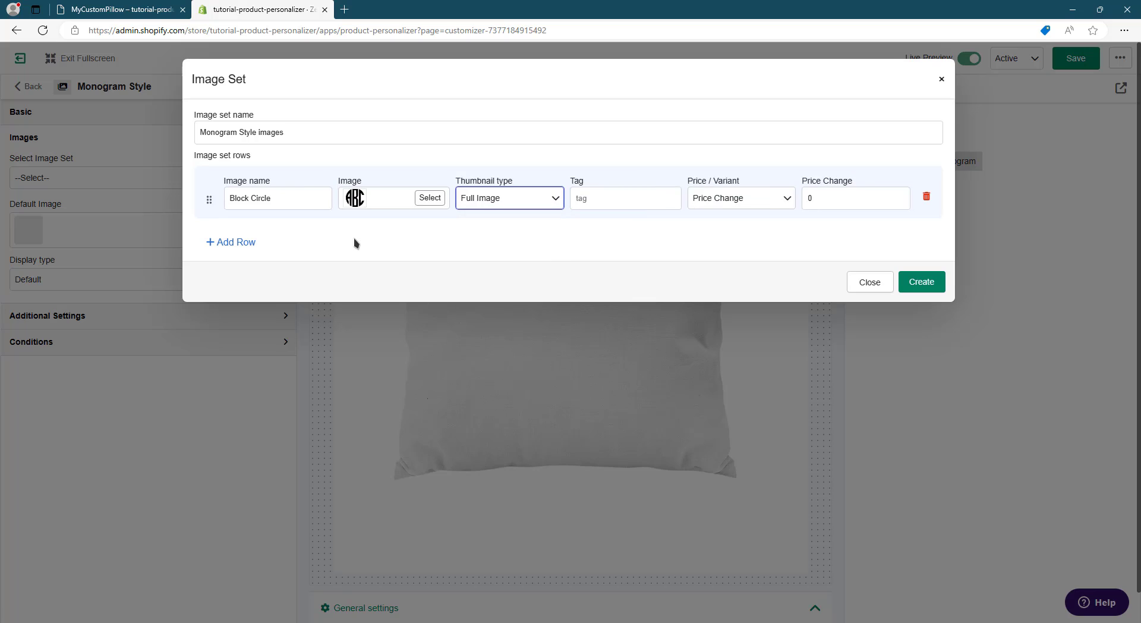
- Add a second row to the image set and upload Diamond-2-.png as its image
{"action": "left_click", "coordinate": [235, 252]}
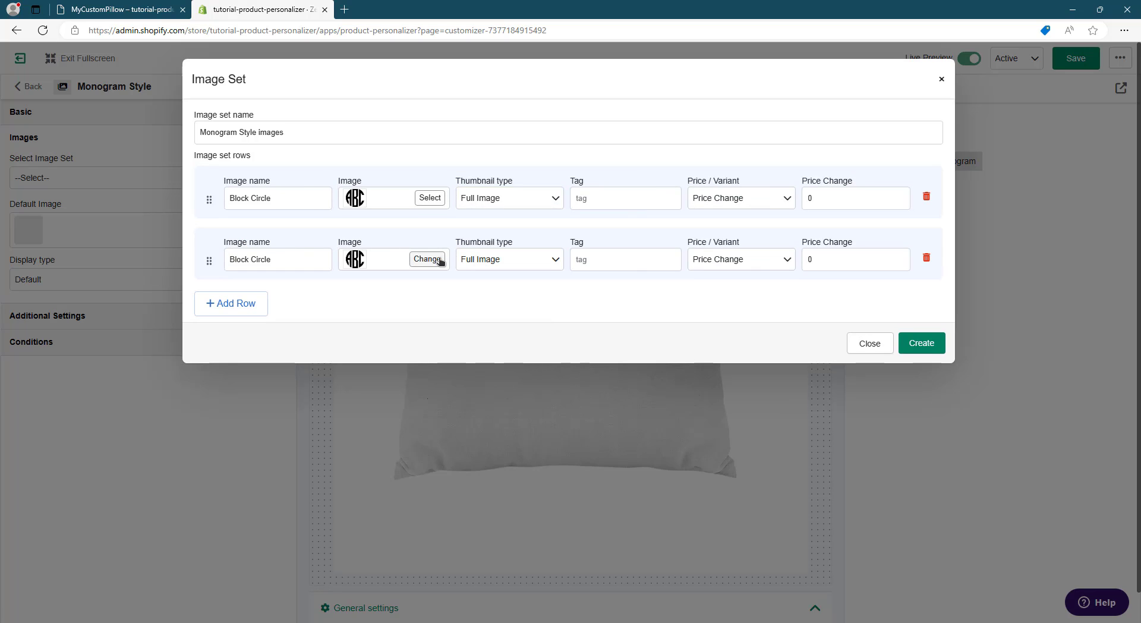
{"action": "left_click", "coordinate": [440, 260]}
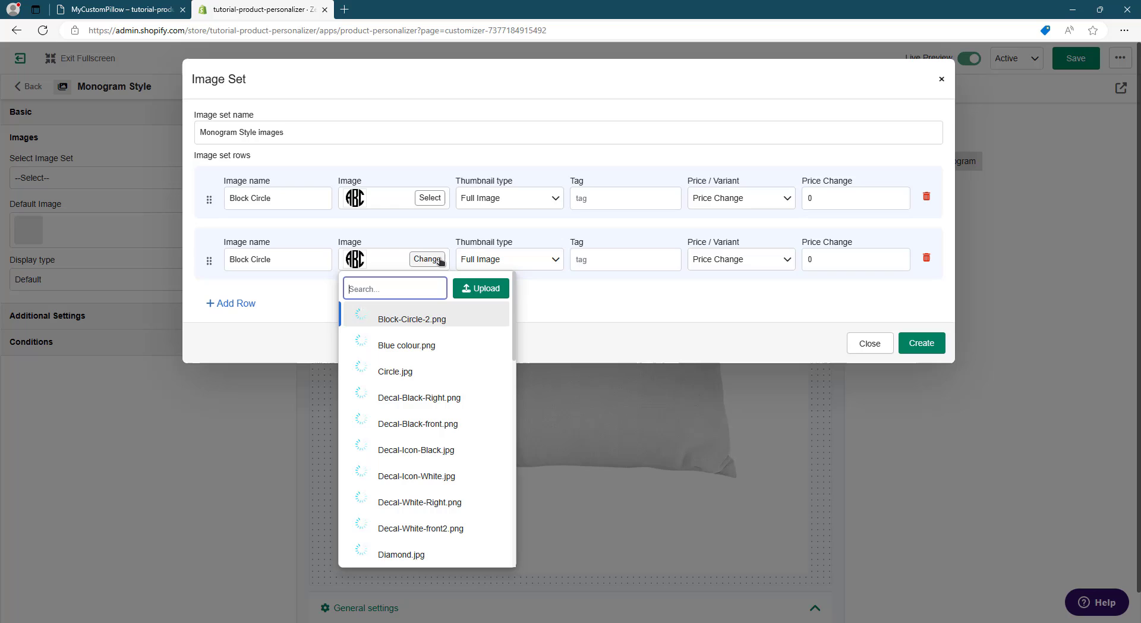
{"action": "left_click", "coordinate": [498, 286]}
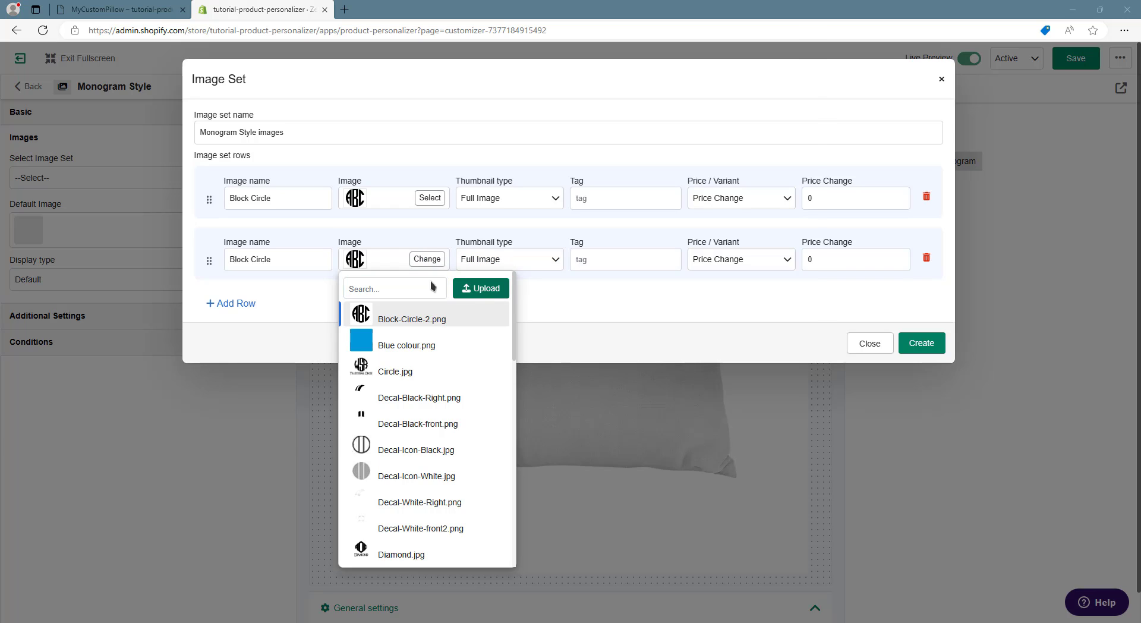
{"action": "left_click", "coordinate": [112, 97]}
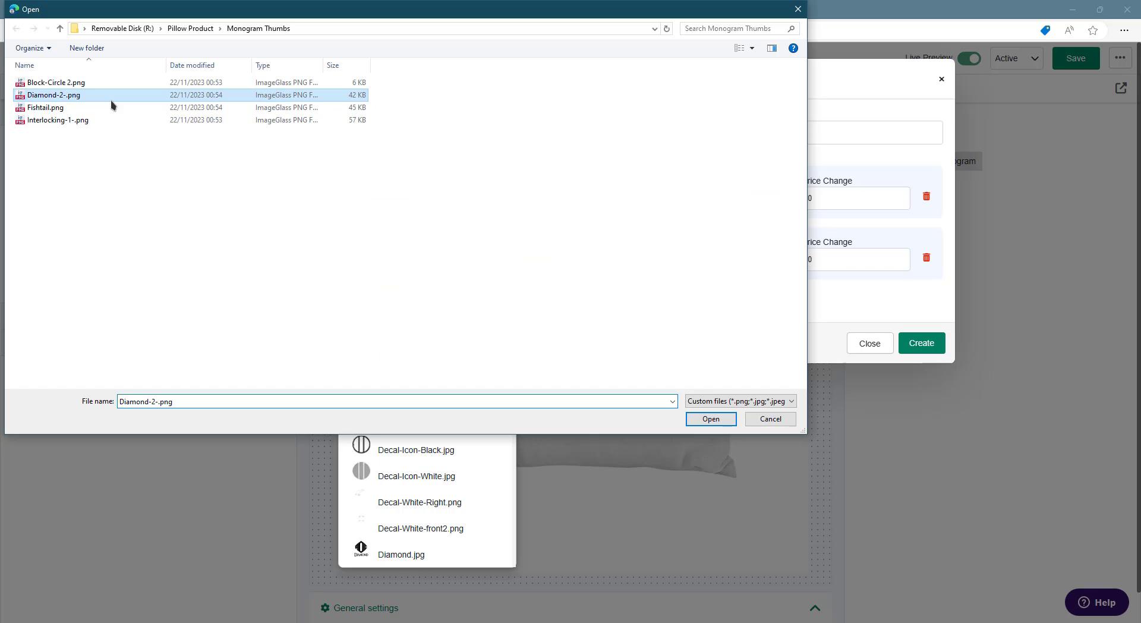
{"action": "left_click", "coordinate": [711, 418]}
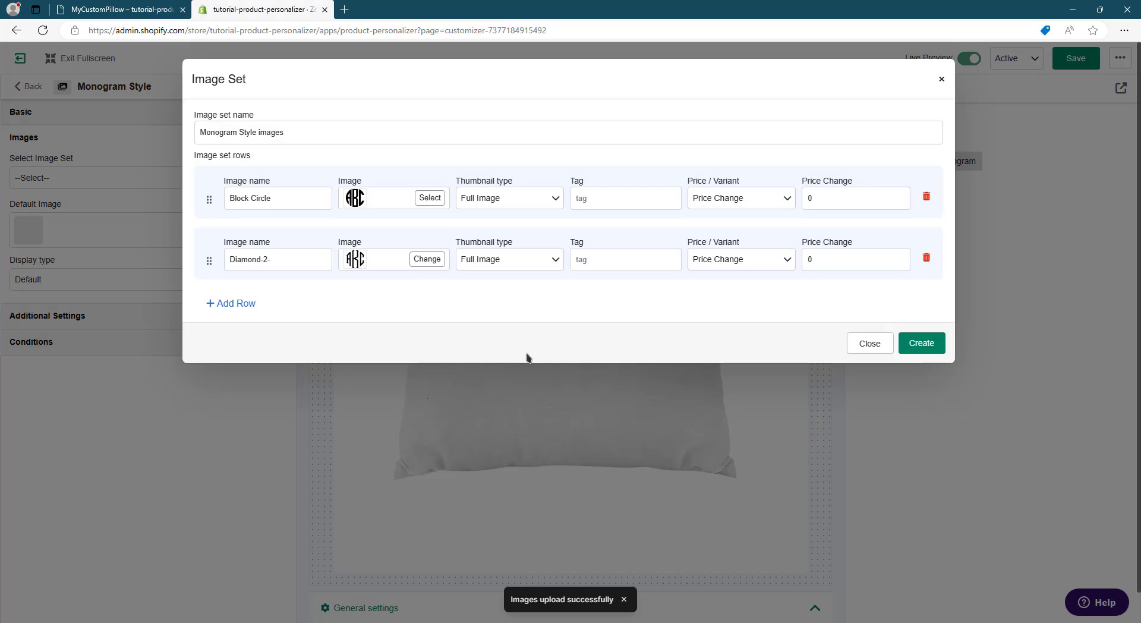
- Shorten the second row's image name to "Diamond"
{"action": "left_click", "coordinate": [297, 259]}
{"action": "key", "text": "shift+Left"}
{"action": "key", "text": "shift+Left"}
{"action": "key", "text": "shift+Left"}
{"action": "key", "text": "BackSpace"}
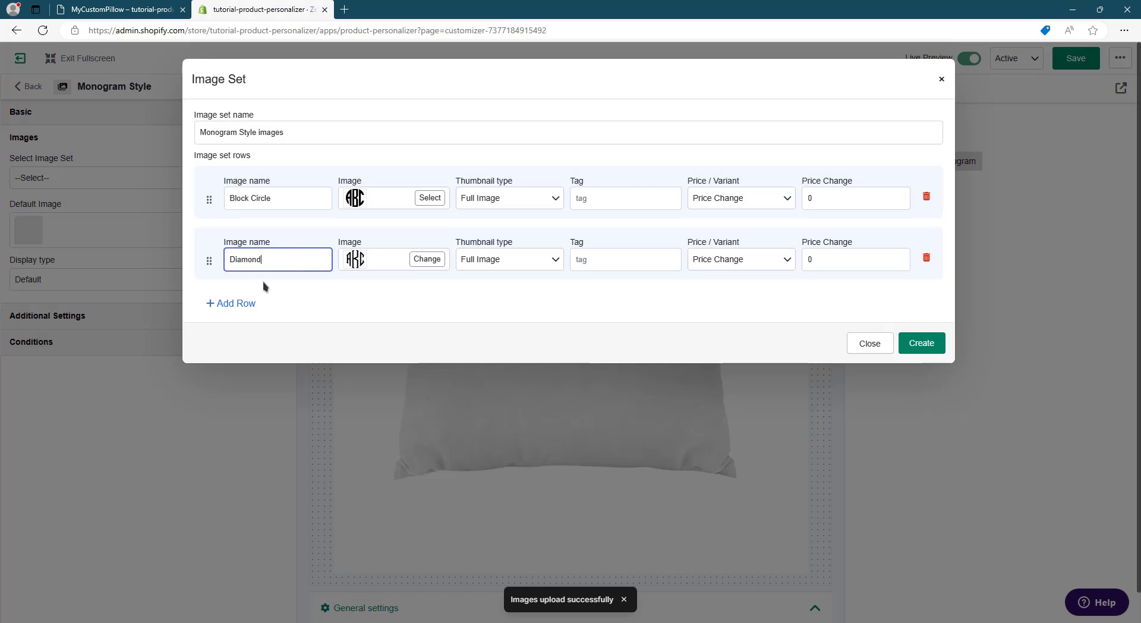
- Add a third row to the image set and upload Fishtail.png as its image
{"action": "left_click", "coordinate": [235, 303]}
{"action": "left_click", "coordinate": [412, 320]}
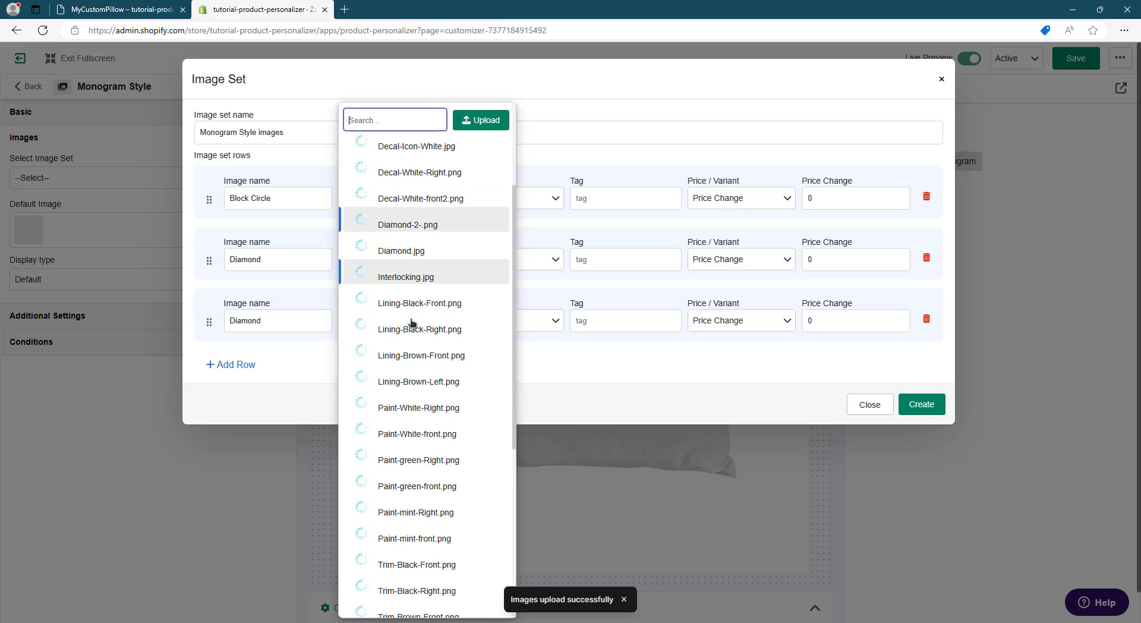
{"action": "scroll", "coordinate": [413, 320], "scroll_direction": "down", "scroll_amount": 1}
{"action": "left_click", "coordinate": [481, 120]}
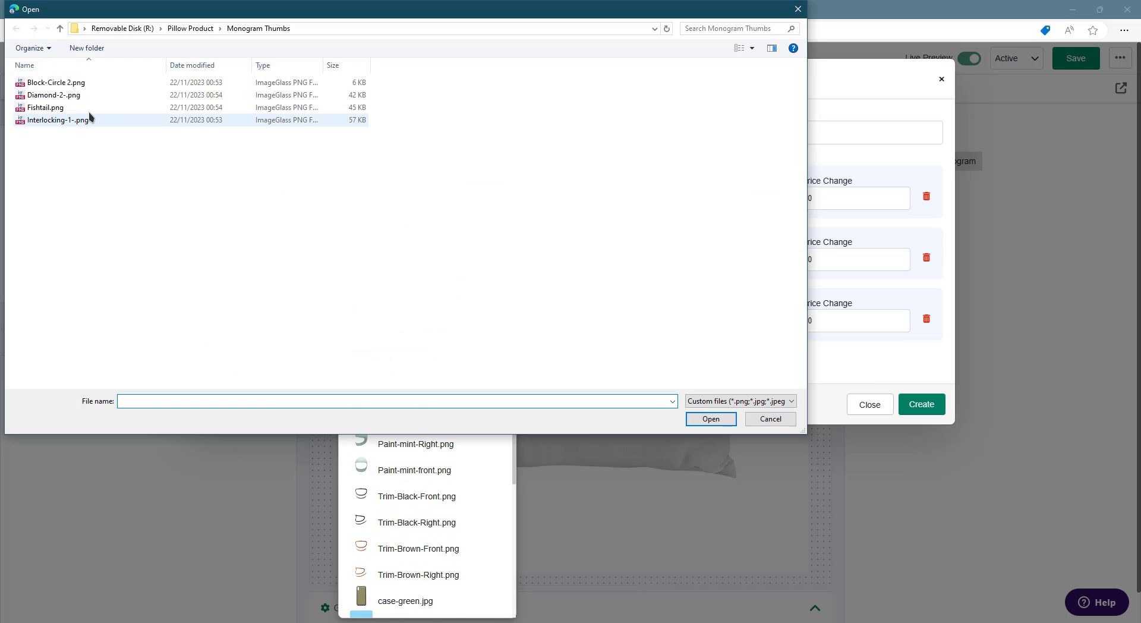
{"action": "double_click", "coordinate": [59, 107]}
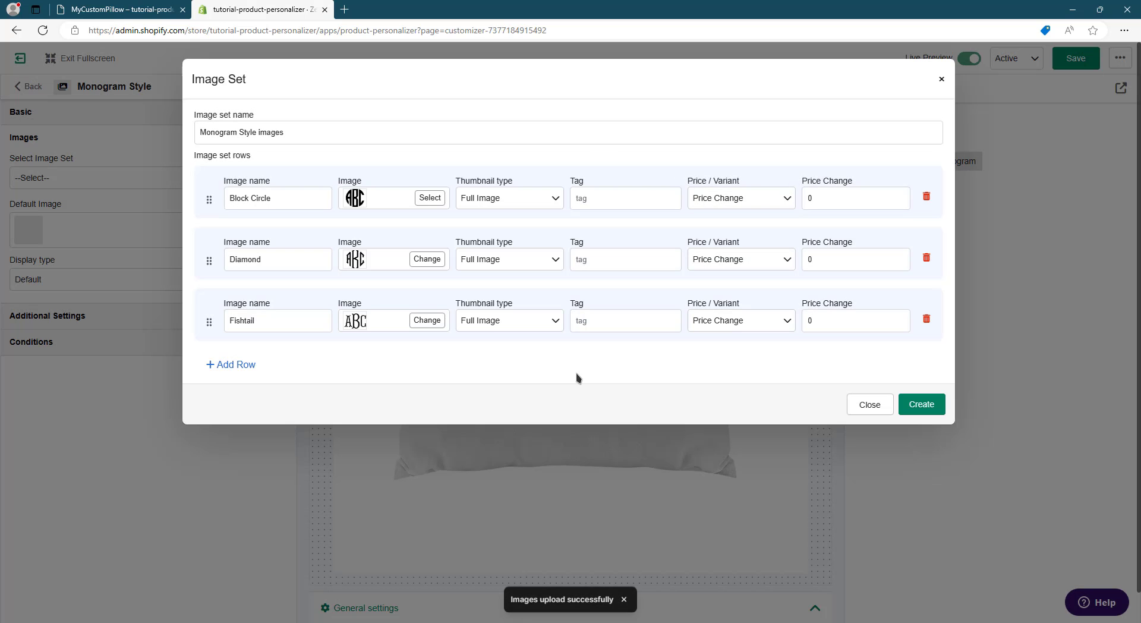
- Add a fourth row with the uploaded Interlocking-1-.png, named "Interlocking", and create the image set
{"action": "left_click", "coordinate": [239, 365]}
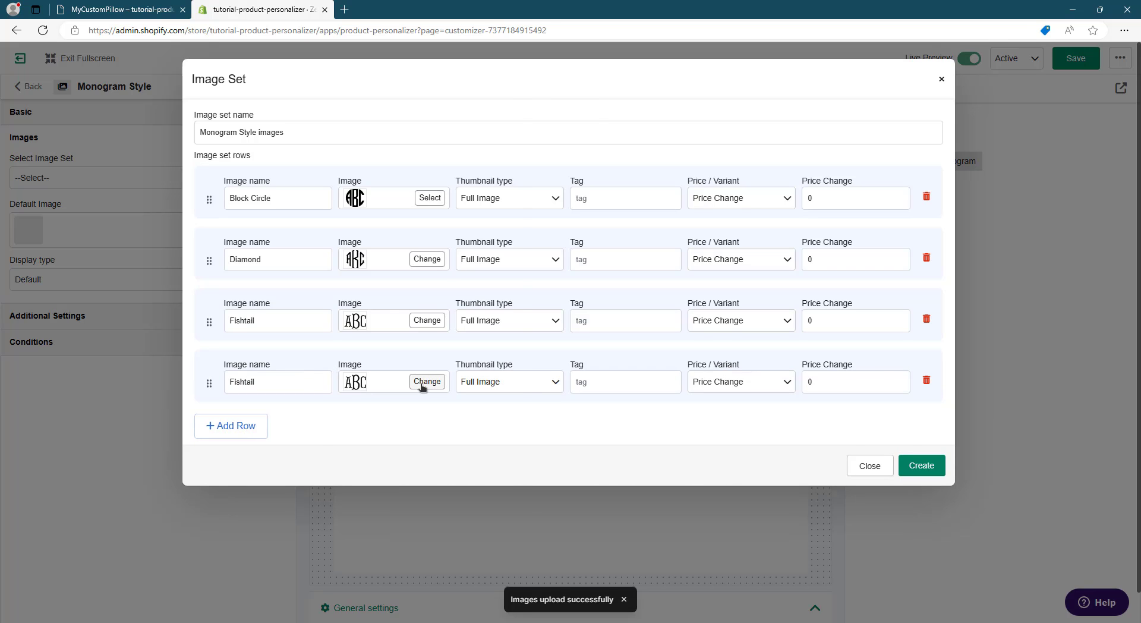
{"action": "left_click", "coordinate": [423, 381]}
{"action": "scroll", "coordinate": [433, 331], "scroll_direction": "down", "scroll_amount": 5}
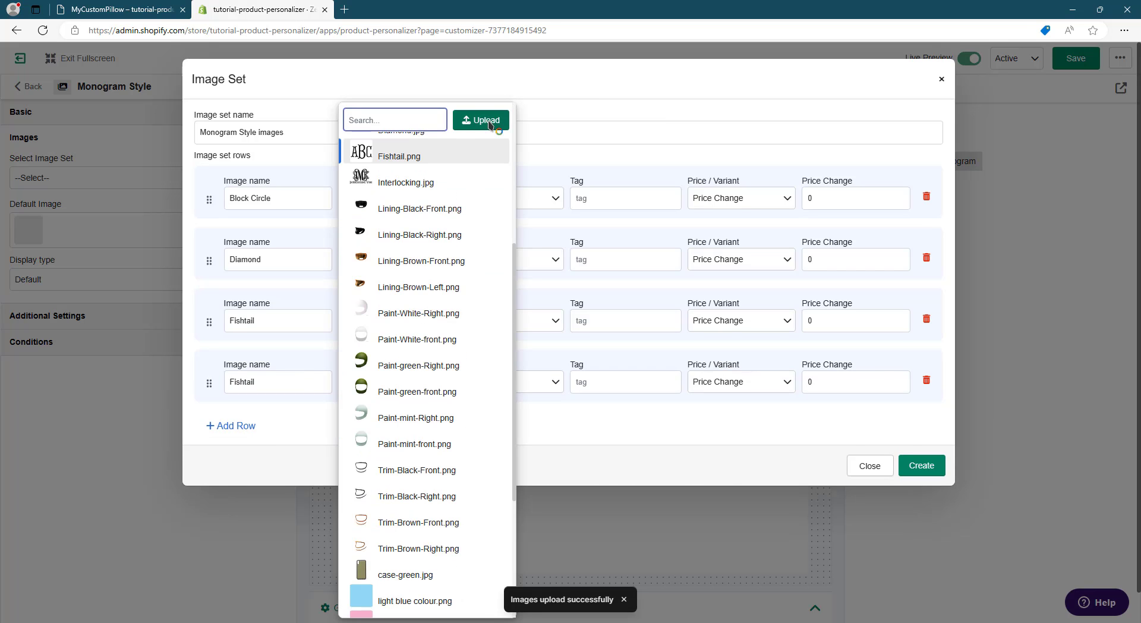
{"action": "left_click", "coordinate": [488, 120]}
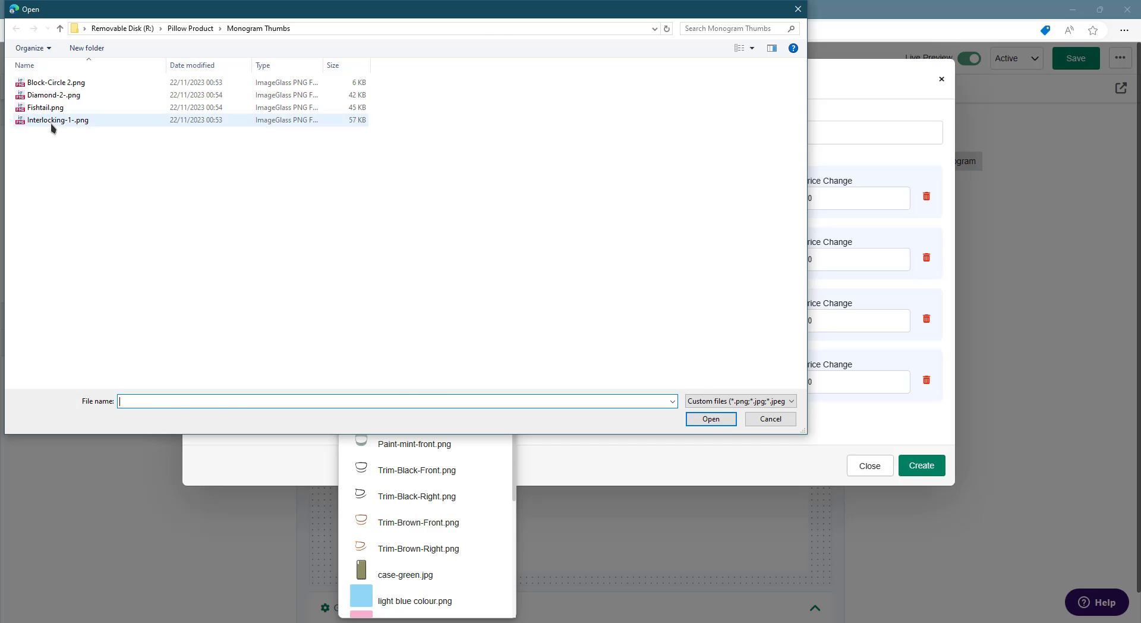
{"action": "double_click", "coordinate": [53, 121]}
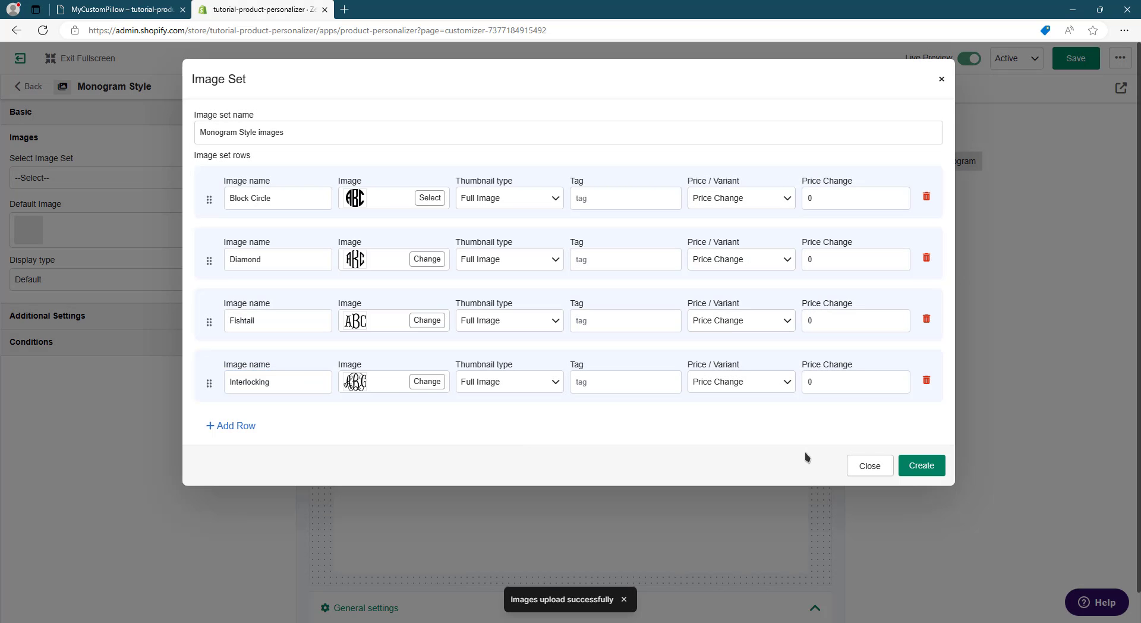
{"action": "left_click", "coordinate": [919, 469]}
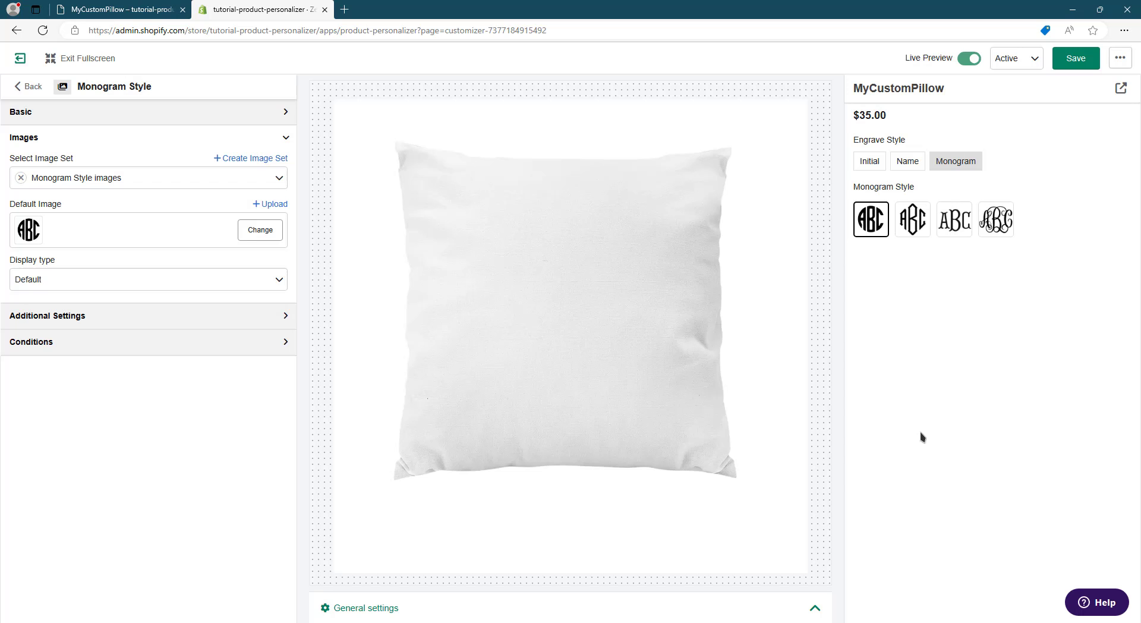
- Preview the monogram style thumbnails by selecting different ones in the product preview, ending on Block Circle
{"action": "left_click", "coordinate": [917, 225]}
{"action": "left_click", "coordinate": [983, 228]}
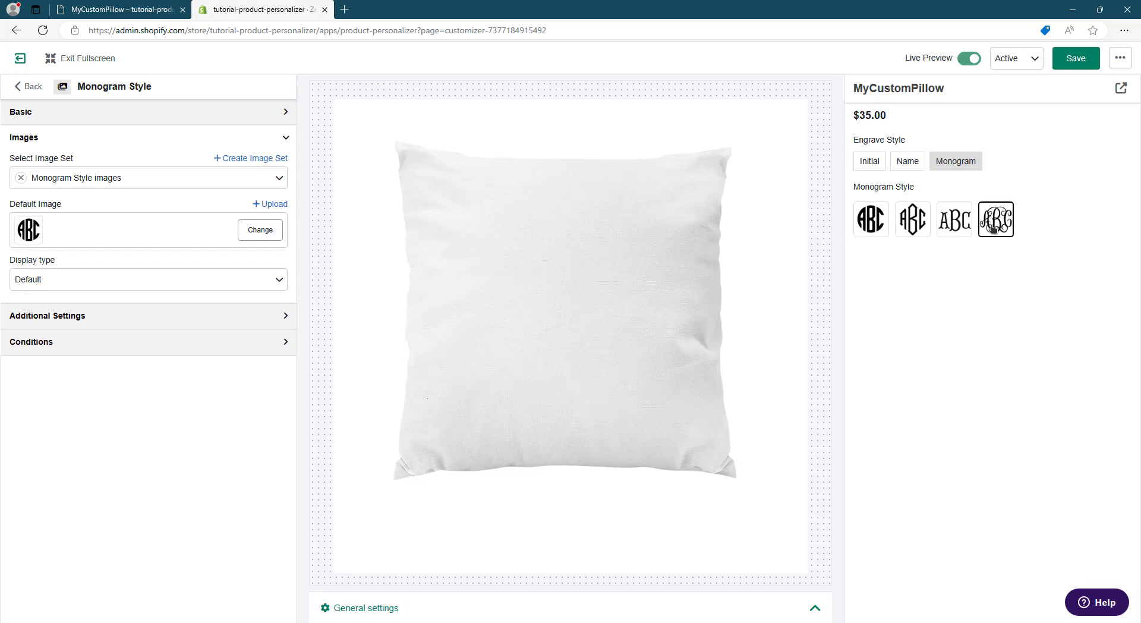
{"action": "left_click", "coordinate": [887, 224]}
{"action": "left_click", "coordinate": [914, 221]}
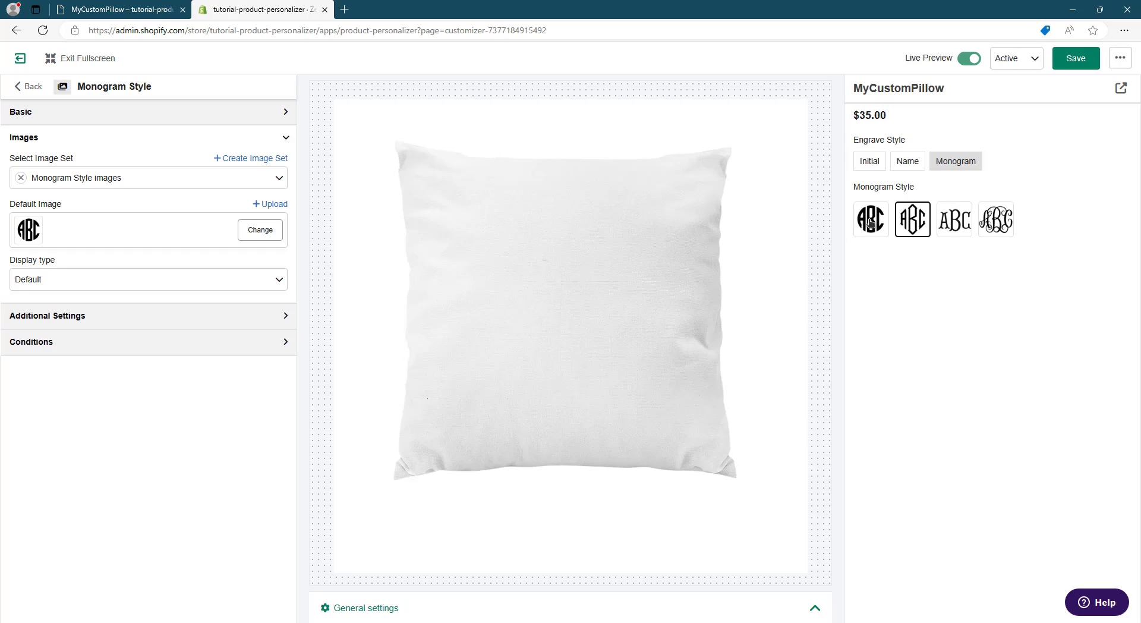
{"action": "left_click", "coordinate": [871, 223]}
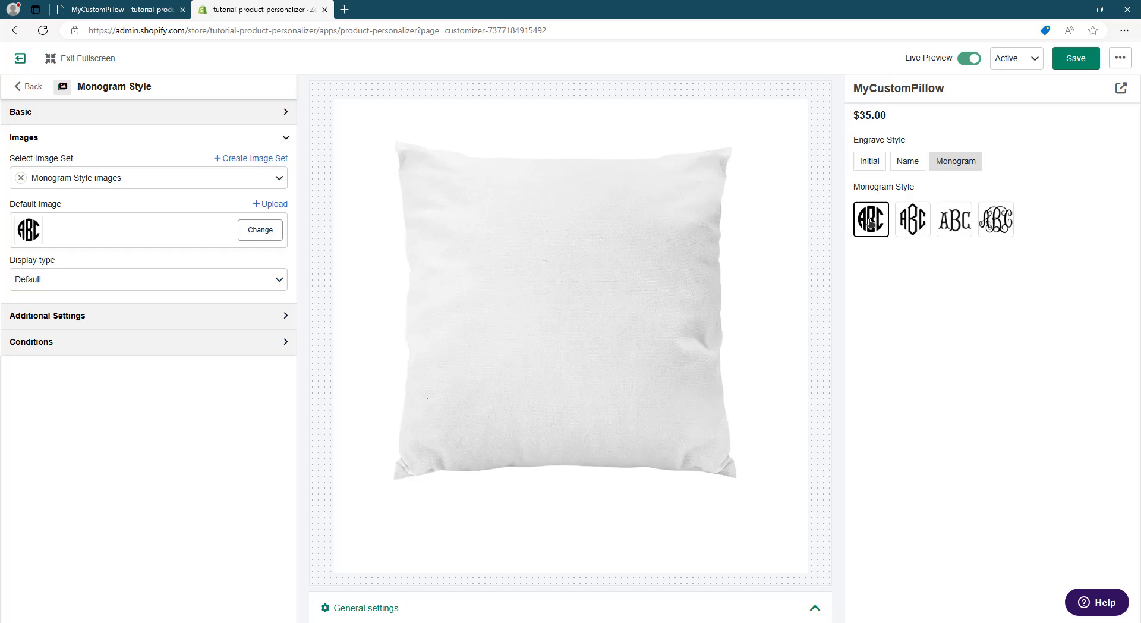
{"action": "left_click", "coordinate": [913, 229]}
{"action": "left_click", "coordinate": [964, 230]}
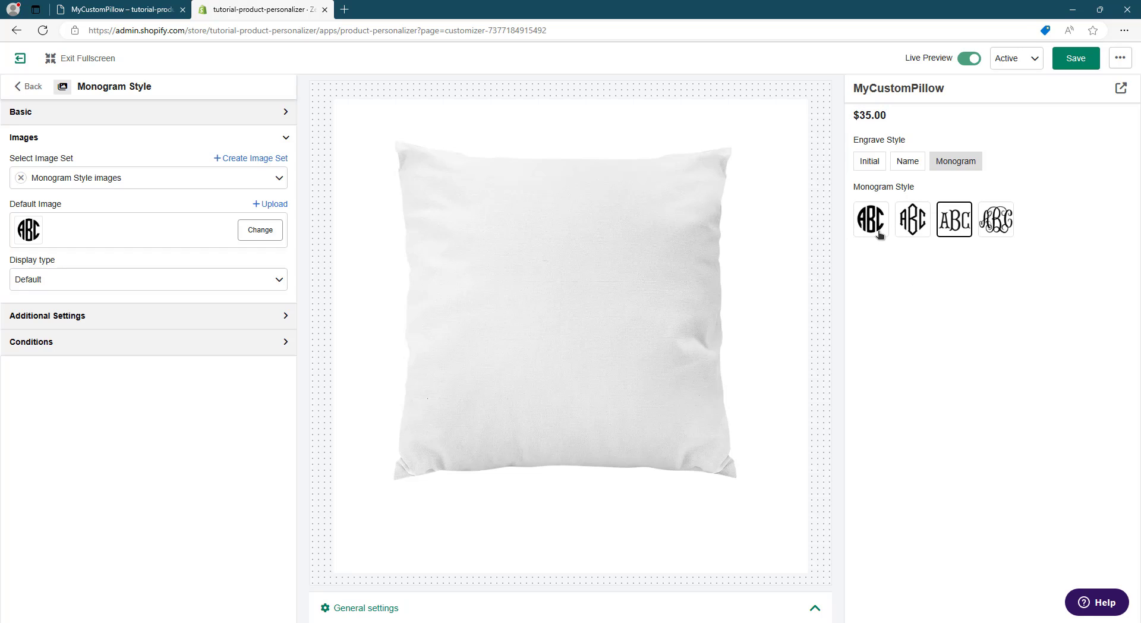
{"action": "left_click", "coordinate": [880, 234]}
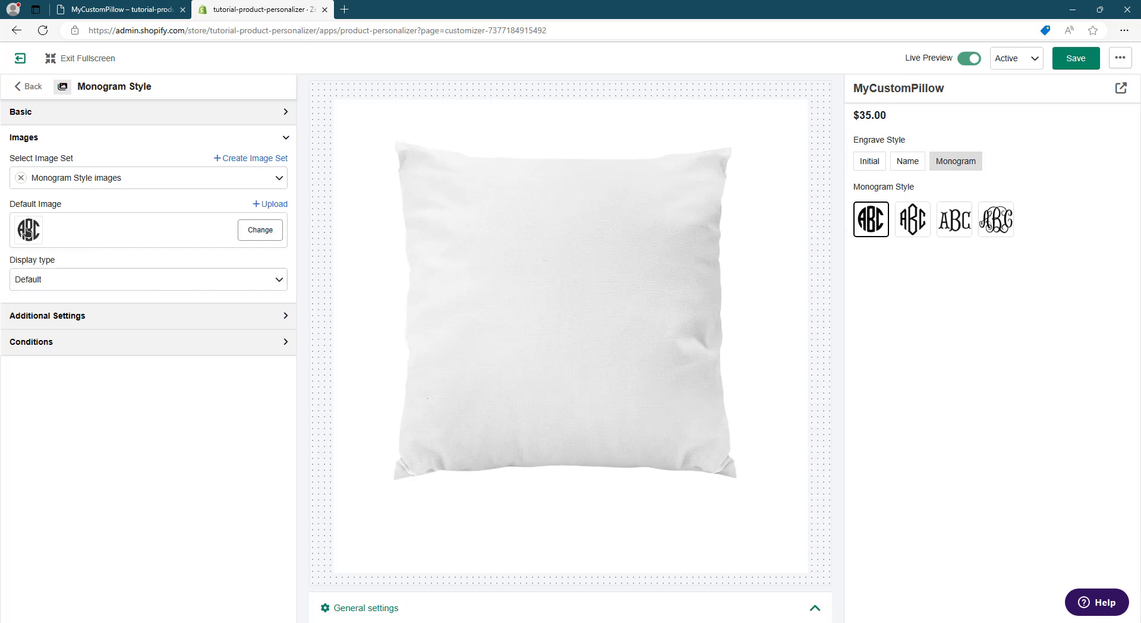
- Set the Monogram Style display type to Large Swatch, trying Small Swatch first, and set the swatch shape to Circle
{"action": "left_click", "coordinate": [96, 283]}
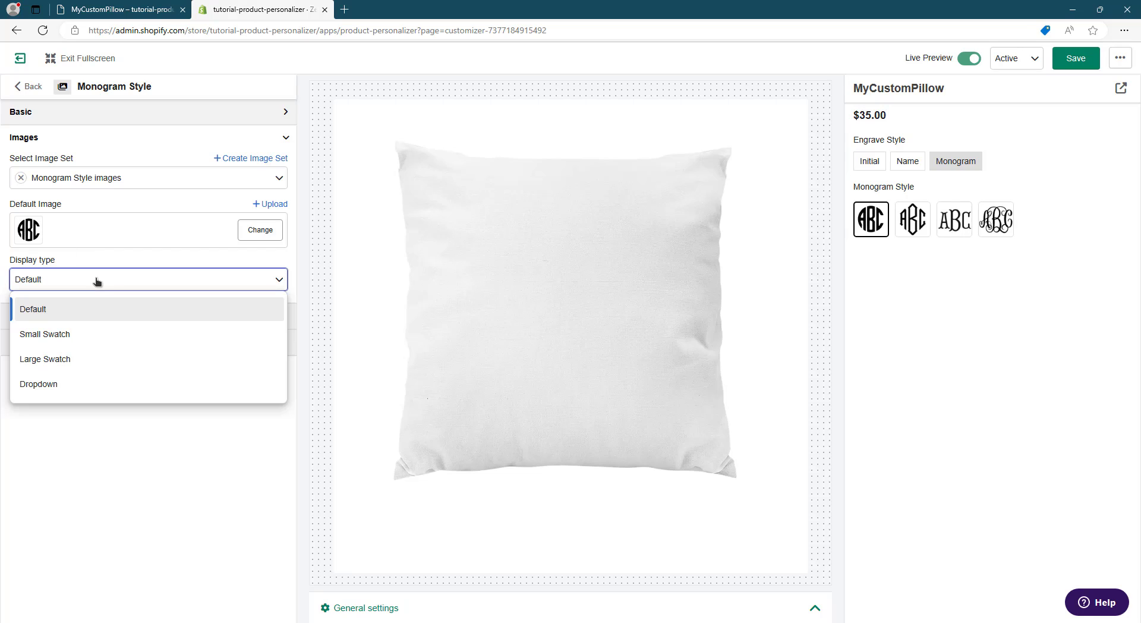
{"action": "left_click", "coordinate": [97, 342]}
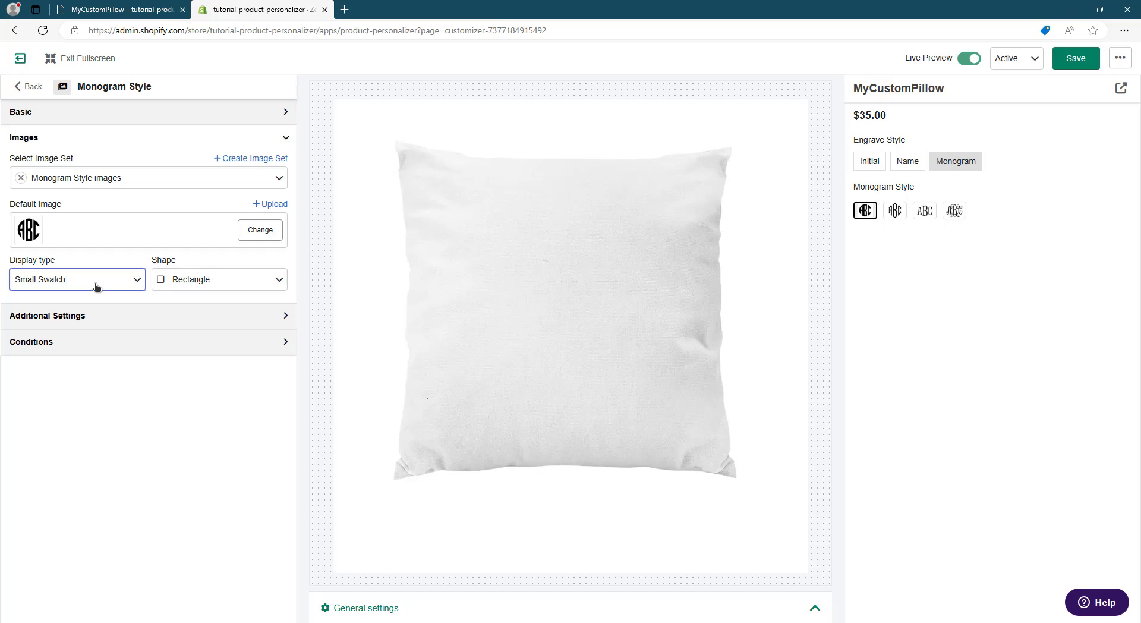
{"action": "left_click", "coordinate": [97, 286]}
{"action": "left_click", "coordinate": [84, 359]}
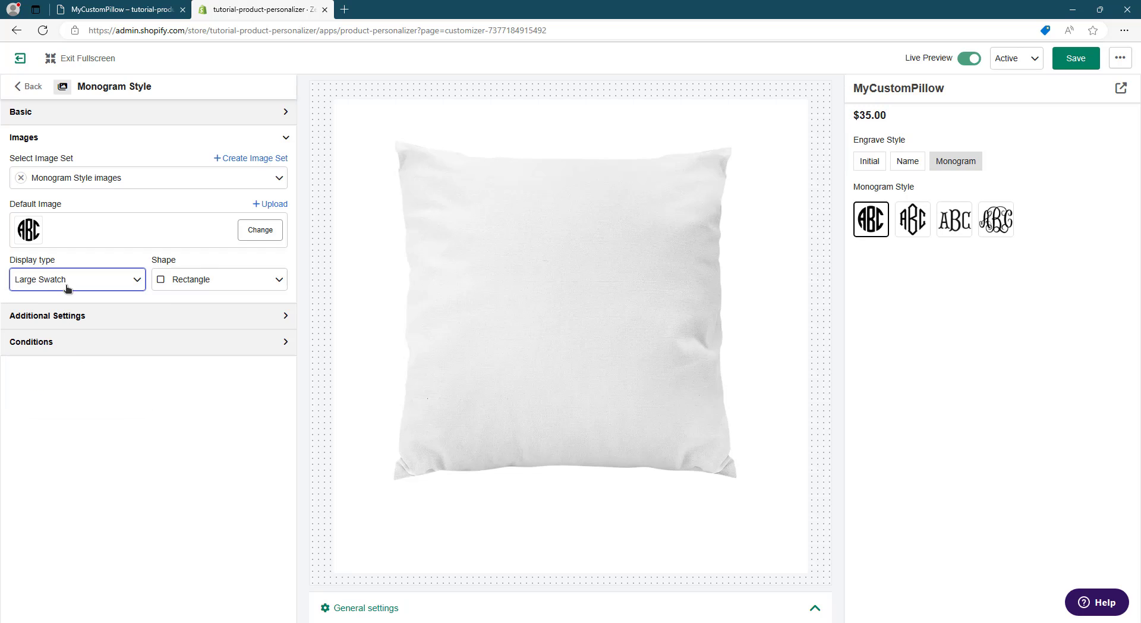
{"action": "left_click", "coordinate": [128, 8]}
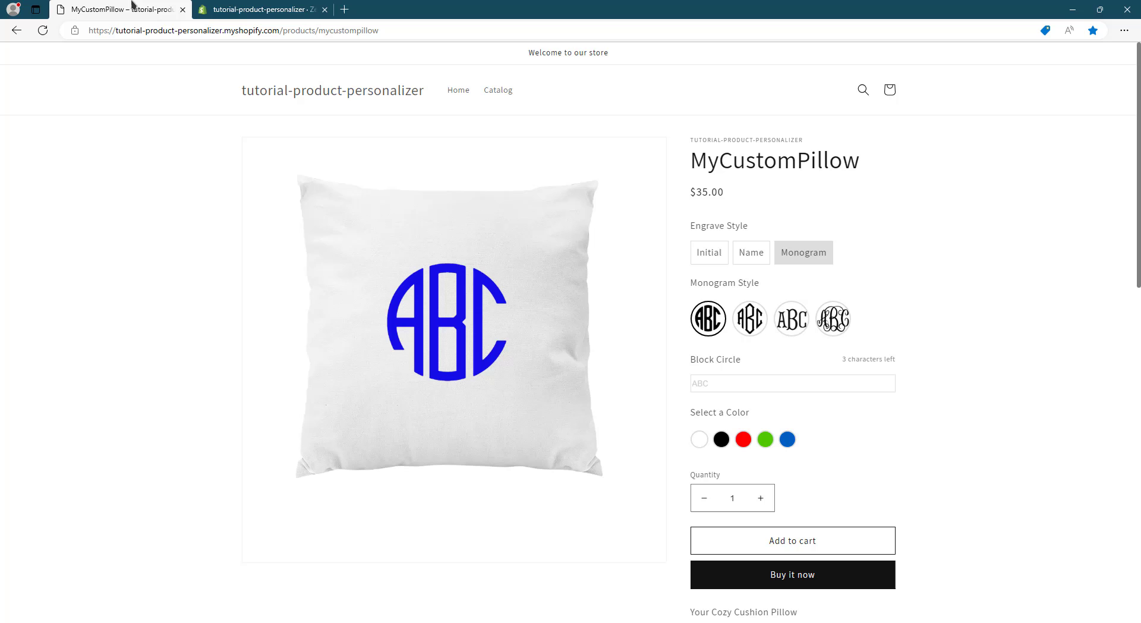
{"action": "left_click", "coordinate": [272, 6]}
{"action": "left_click", "coordinate": [261, 280]}
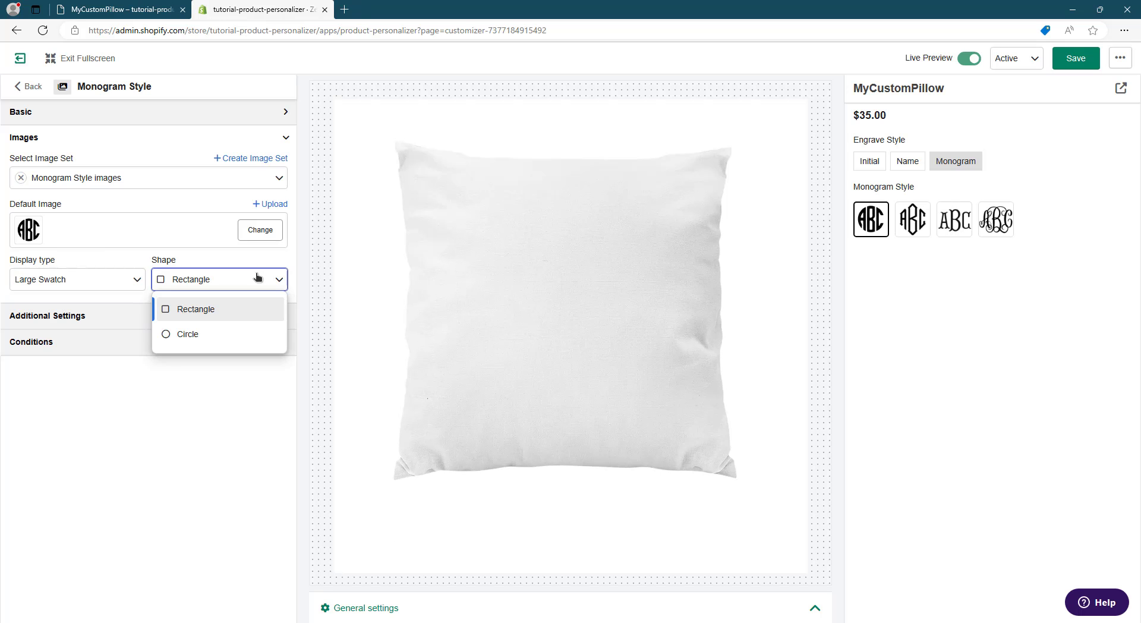
{"action": "left_click", "coordinate": [224, 344]}
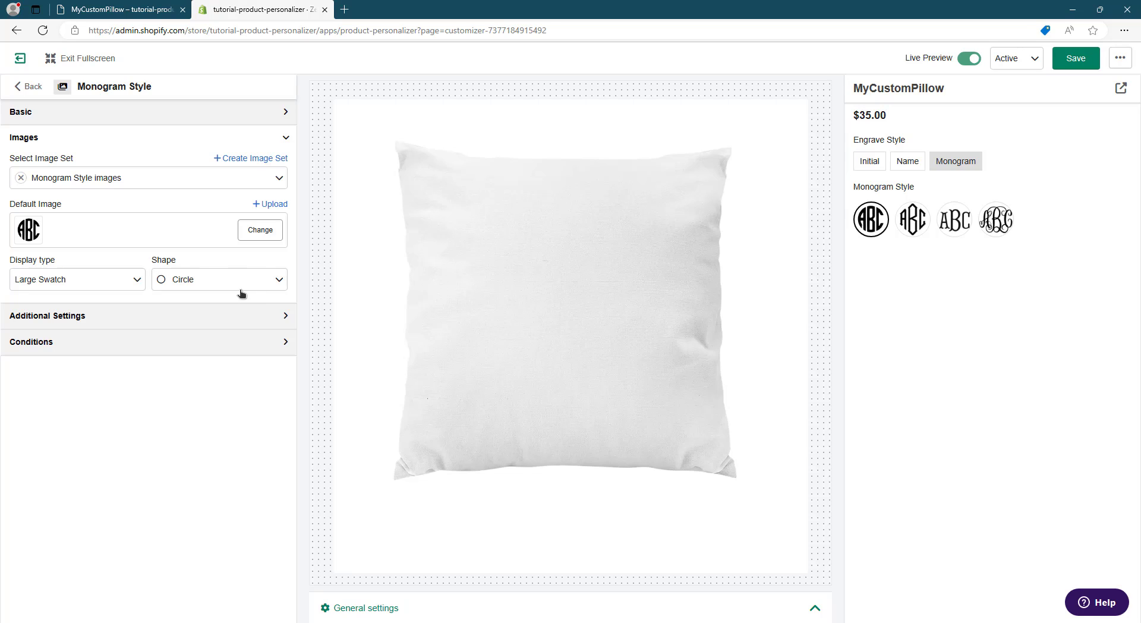
- Open the Monogram Style conditions and preview the Name and Initial engrave styles, ending on Monogram
{"action": "left_click", "coordinate": [280, 347]}
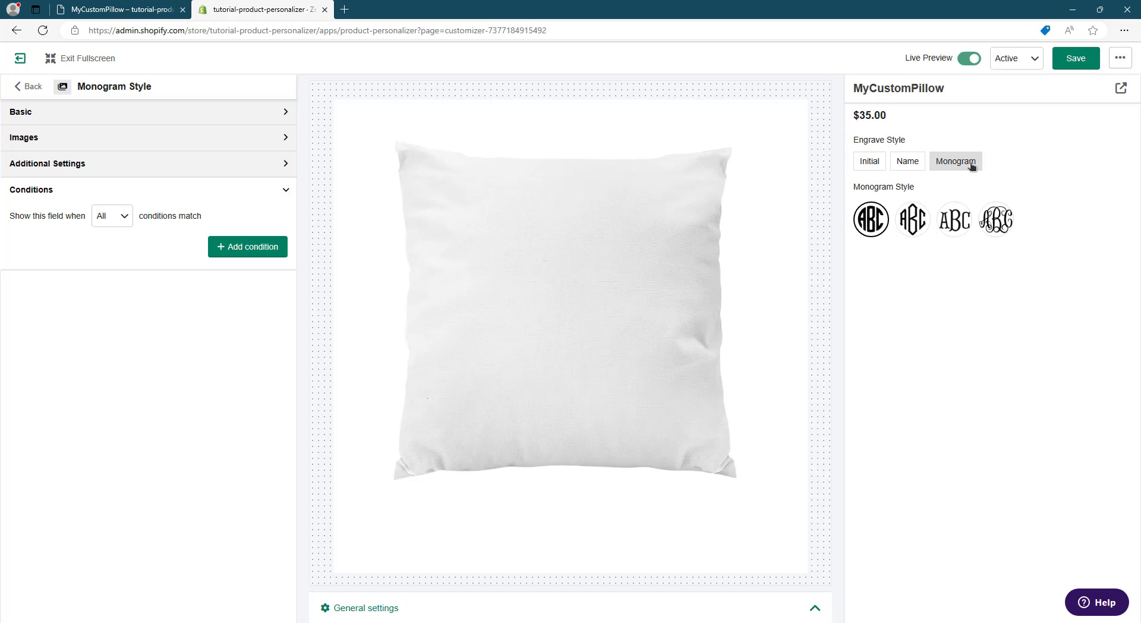
{"action": "left_click", "coordinate": [910, 166]}
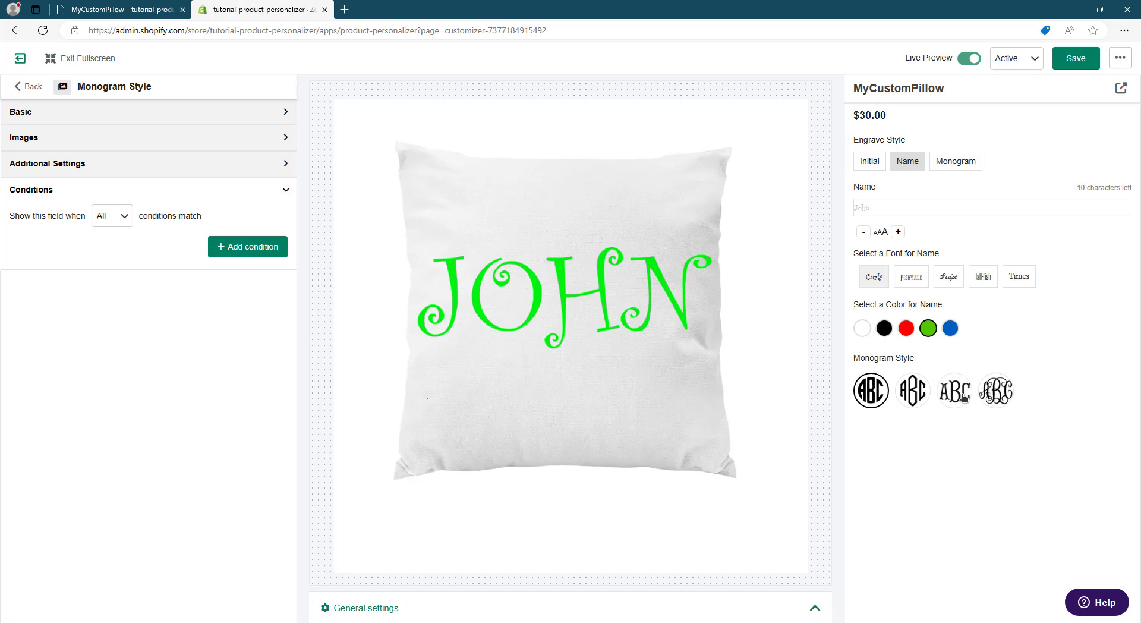
{"action": "left_click", "coordinate": [870, 162]}
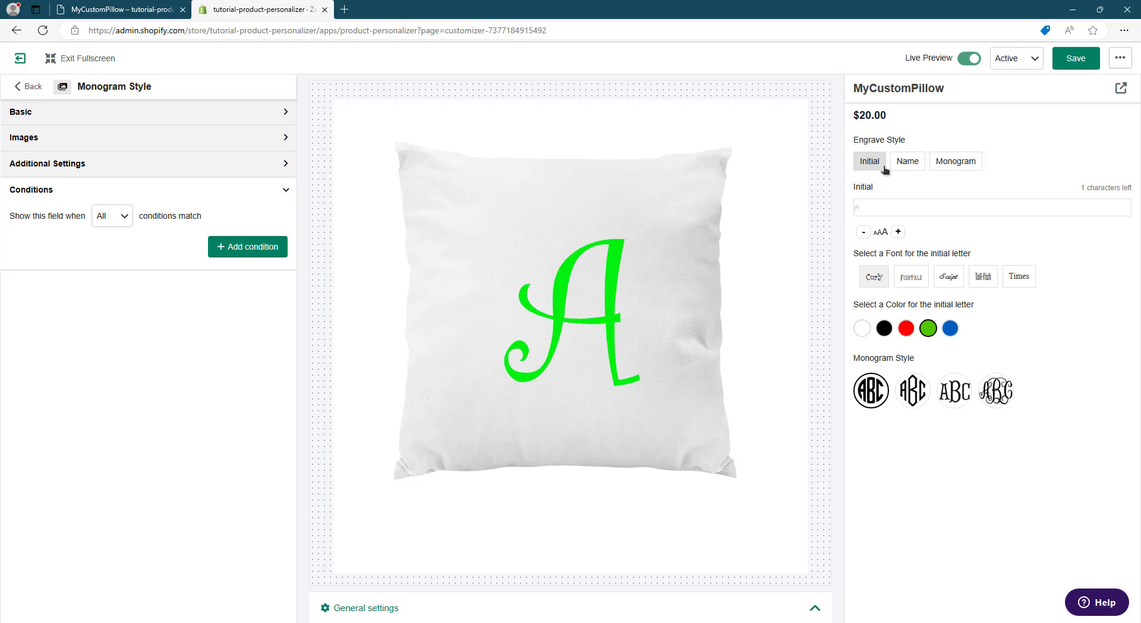
{"action": "left_click", "coordinate": [974, 169]}
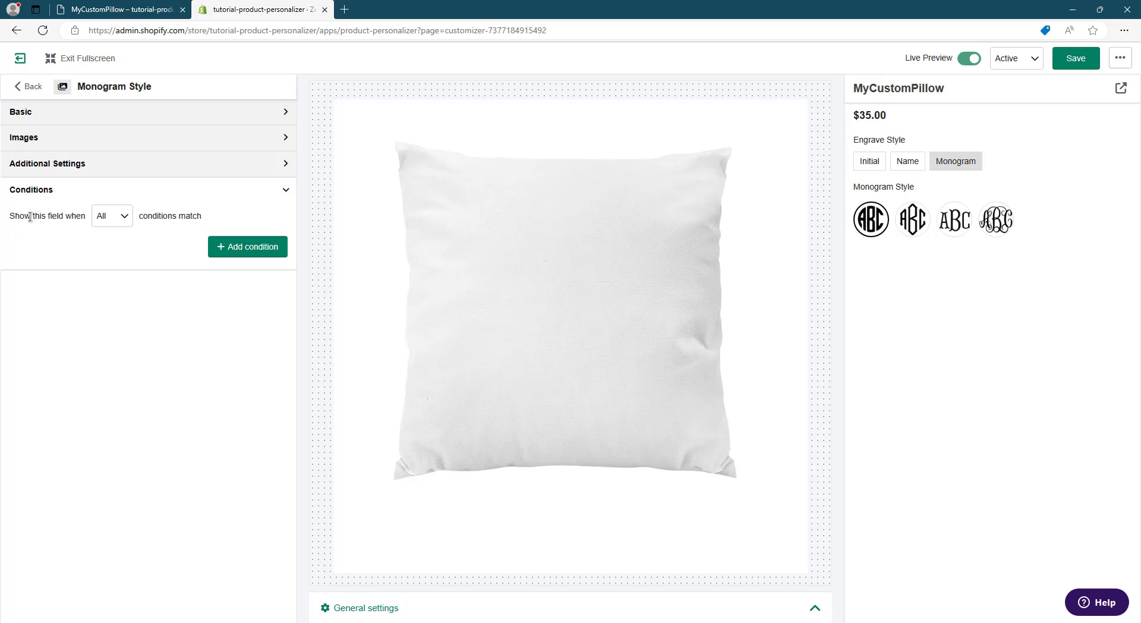
- Add a condition showing Monogram Style only when Engrave Style equals Monogram, and test it in the preview with Name and Monogram
{"action": "left_click", "coordinate": [221, 250]}
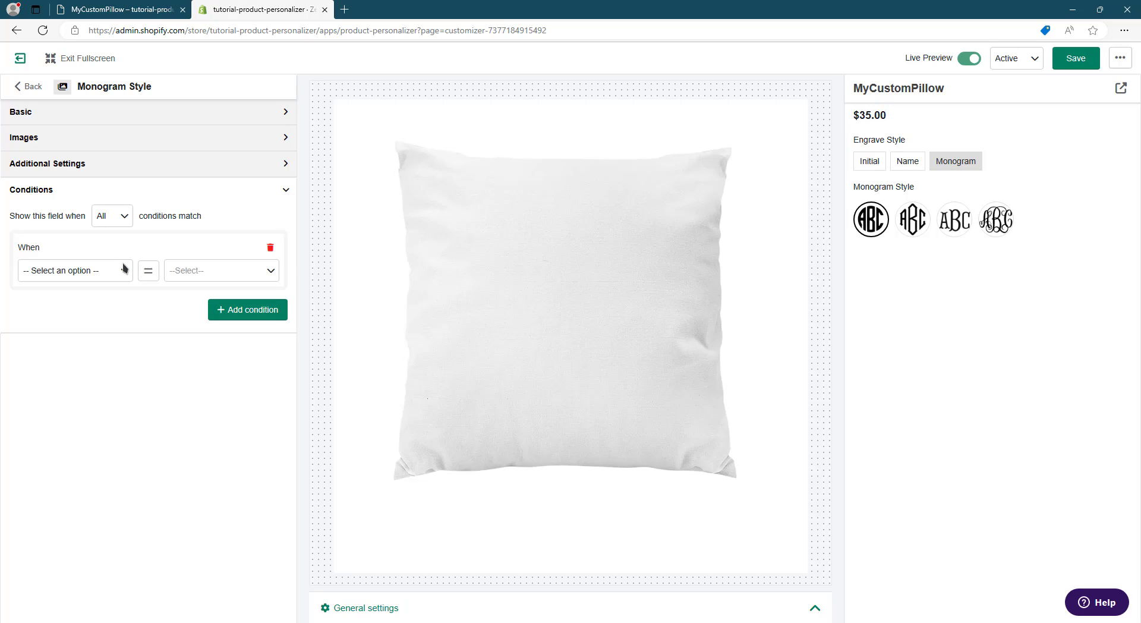
{"action": "left_click", "coordinate": [76, 270]}
{"action": "left_click", "coordinate": [91, 302]}
{"action": "left_click", "coordinate": [196, 270]}
{"action": "left_click", "coordinate": [205, 390]}
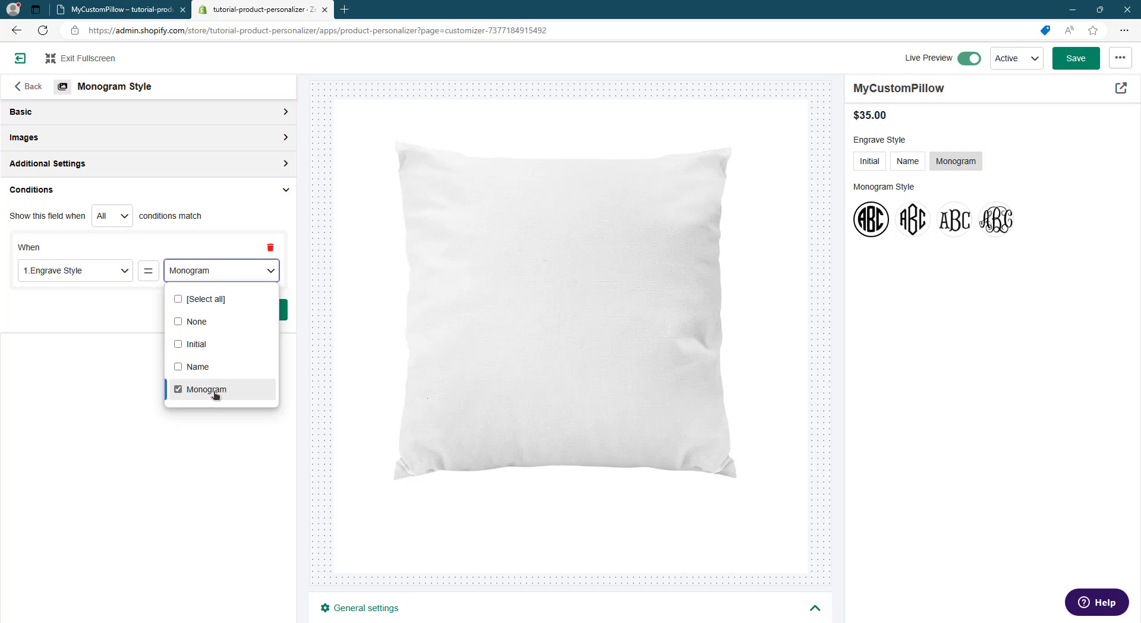
{"action": "left_click", "coordinate": [193, 428]}
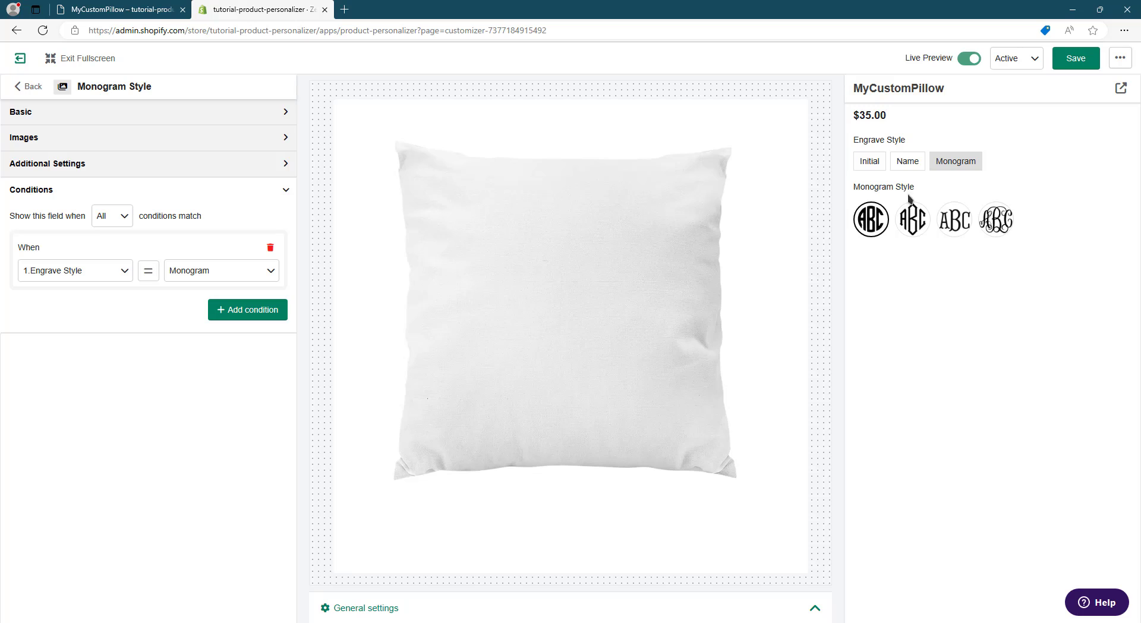
{"action": "left_click", "coordinate": [909, 161]}
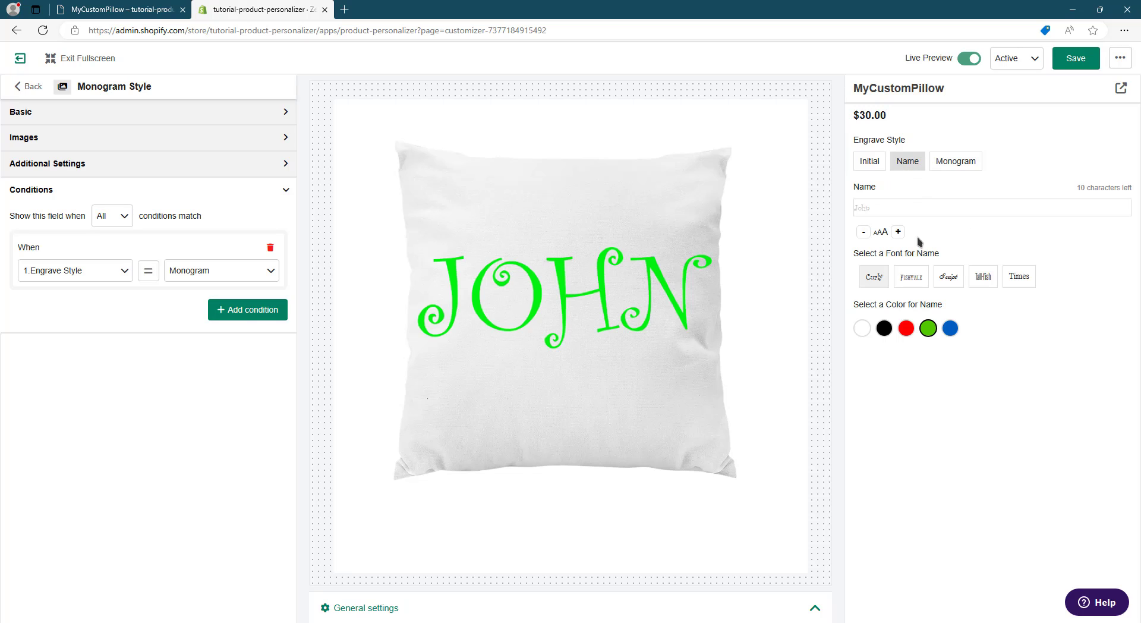
{"action": "left_click", "coordinate": [970, 162]}
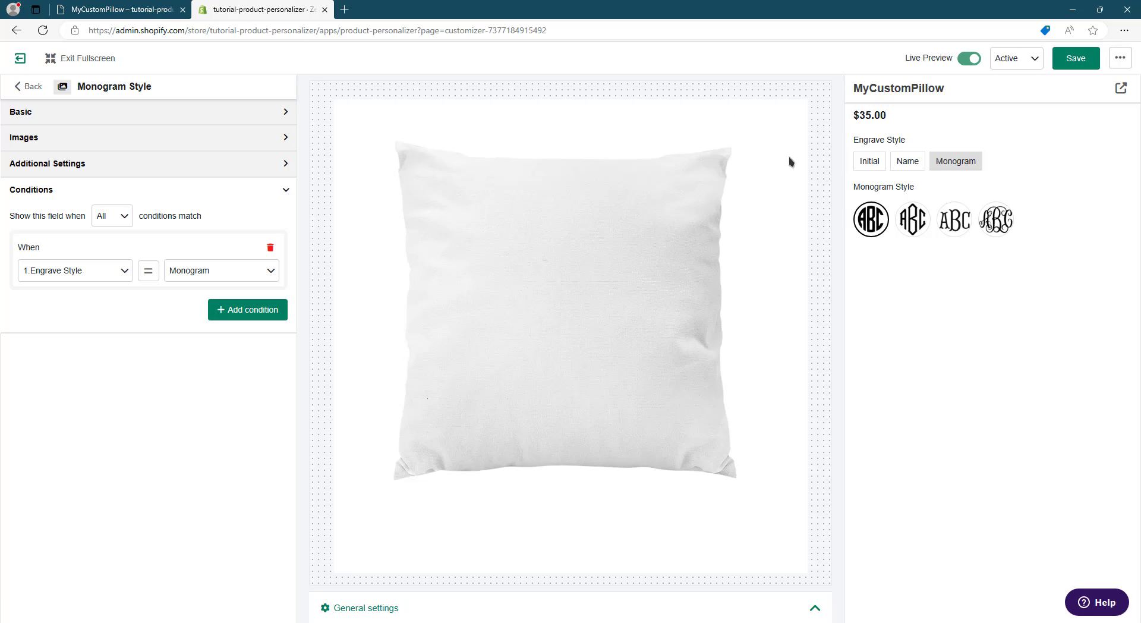
- Return to the element list, compare with the storefront product page, and create a new single-line text element with Live Preview
{"action": "left_click", "coordinate": [29, 89]}
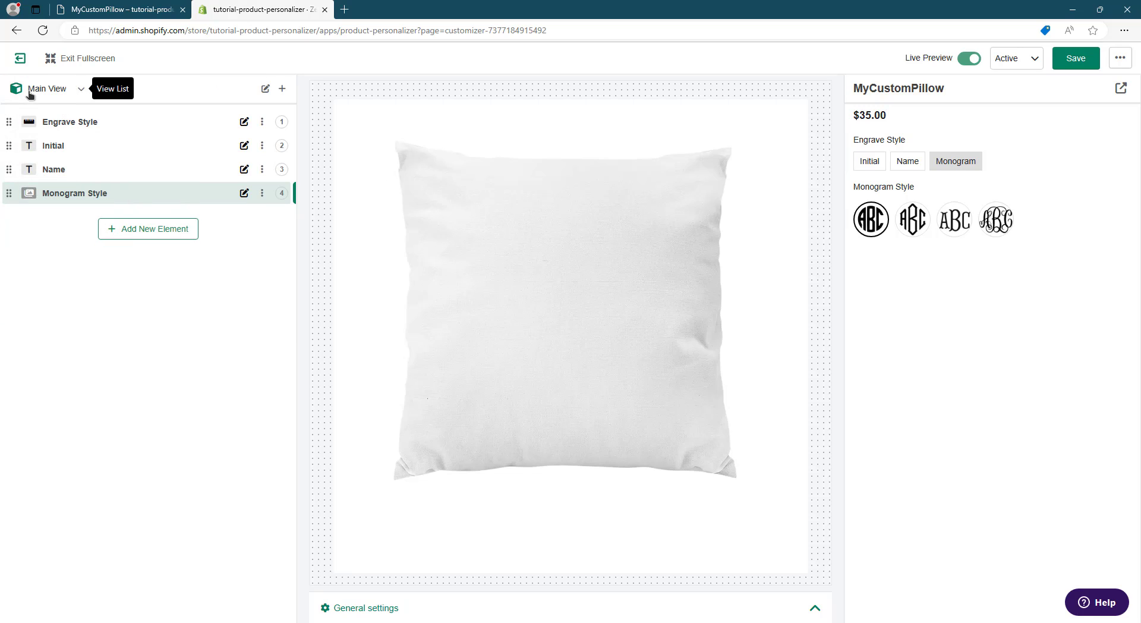
{"action": "left_click", "coordinate": [154, 5]}
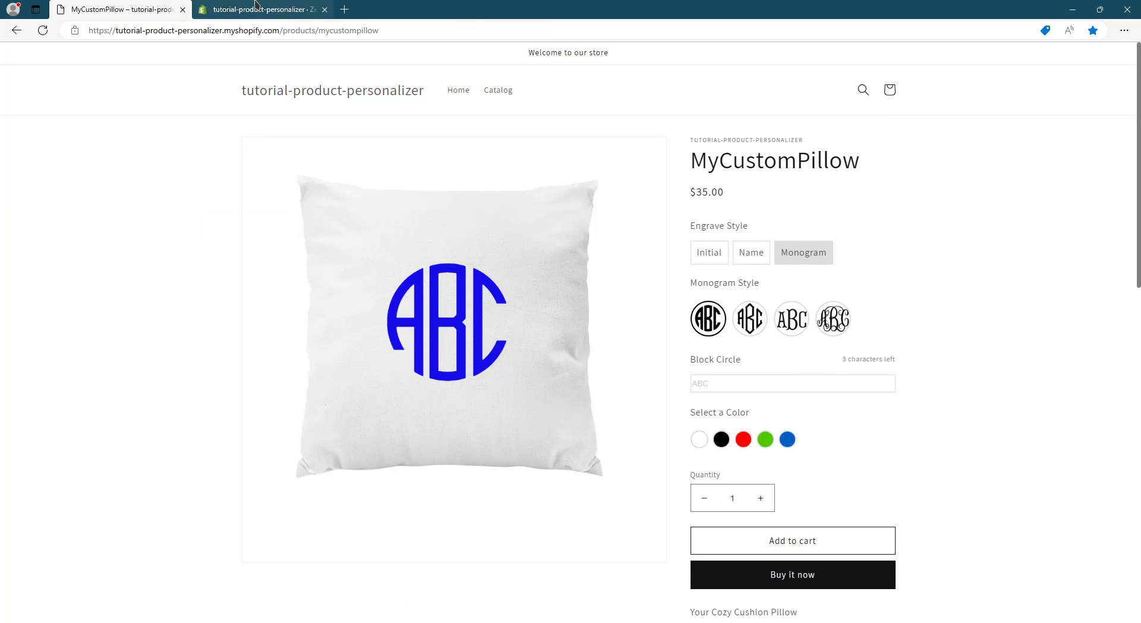
{"action": "left_click", "coordinate": [257, 6]}
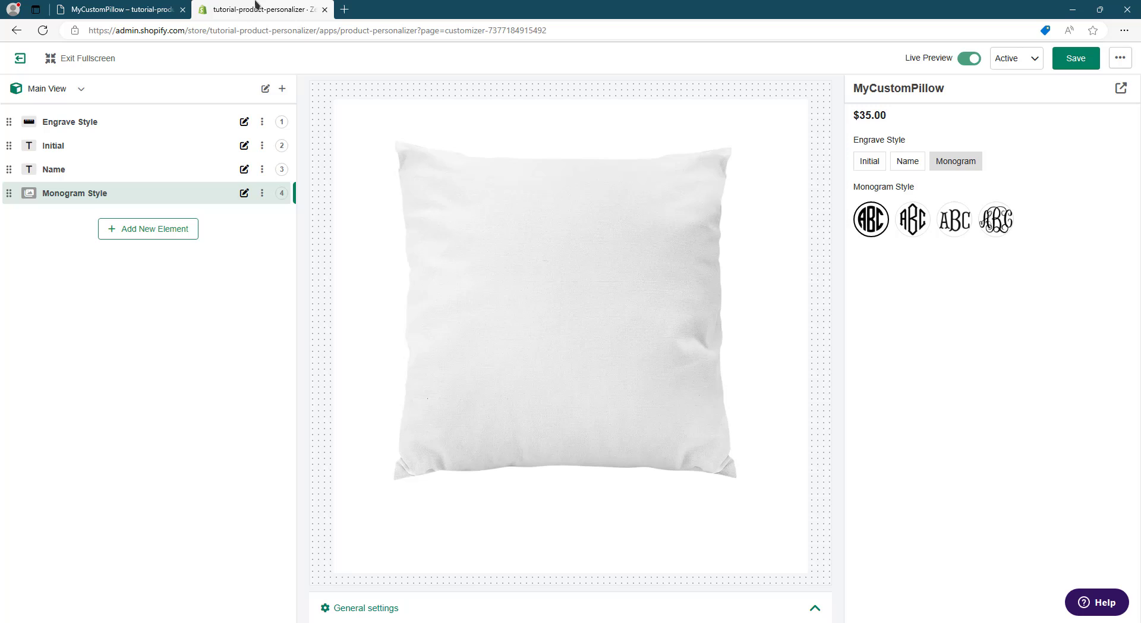
{"action": "left_click", "coordinate": [125, 230]}
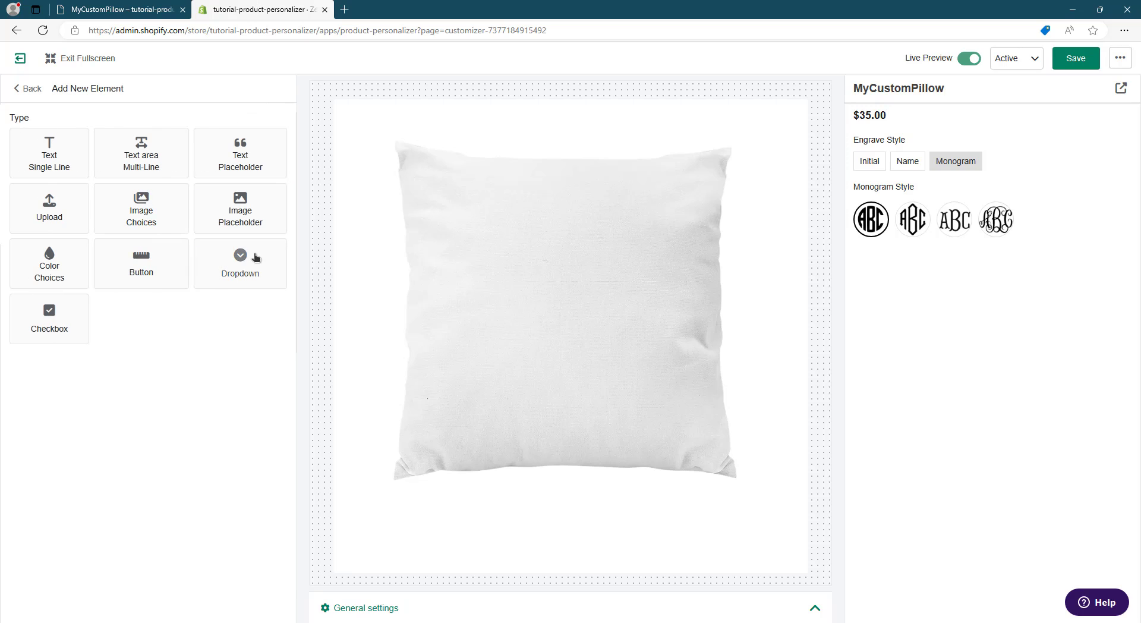
{"action": "left_click", "coordinate": [57, 164]}
{"action": "left_click", "coordinate": [94, 391]}
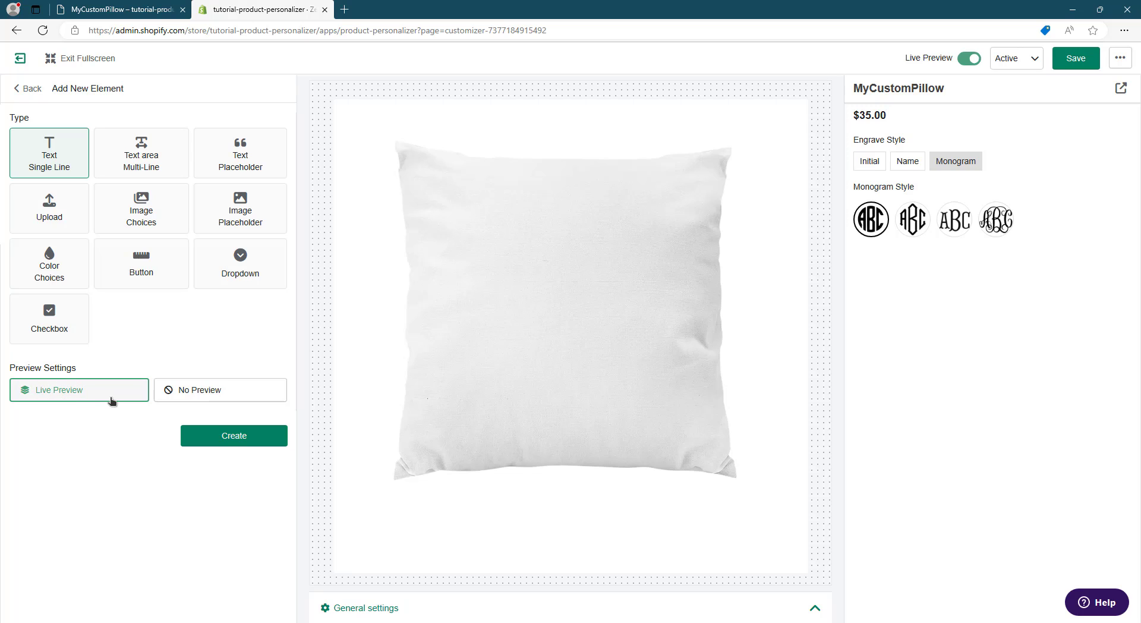
{"action": "left_click", "coordinate": [131, 8]}
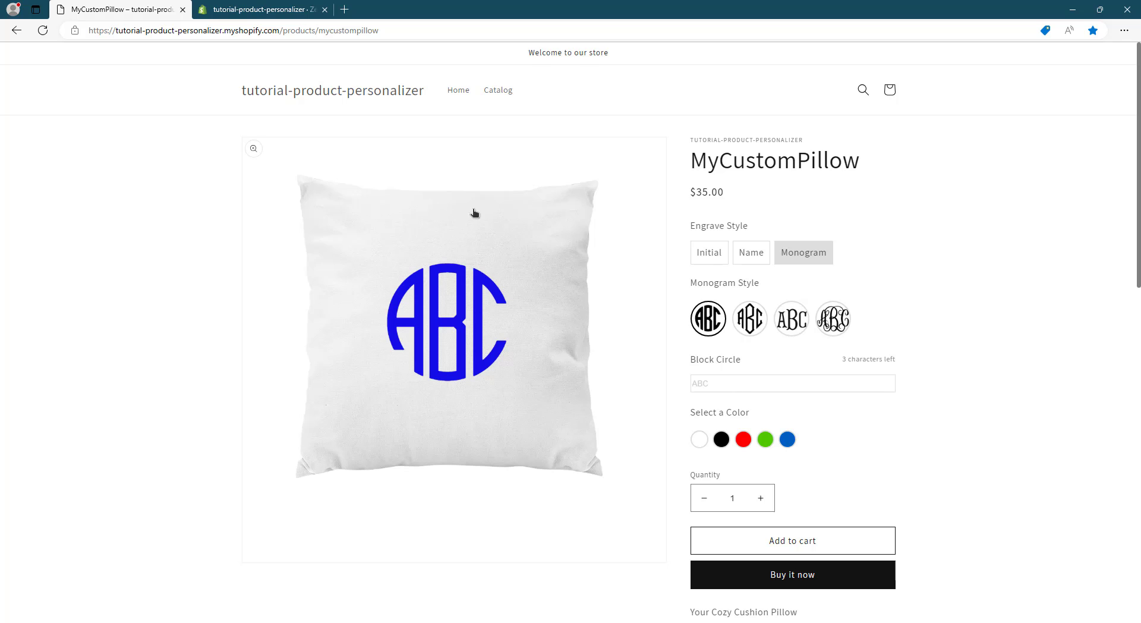
{"action": "left_click", "coordinate": [268, 8]}
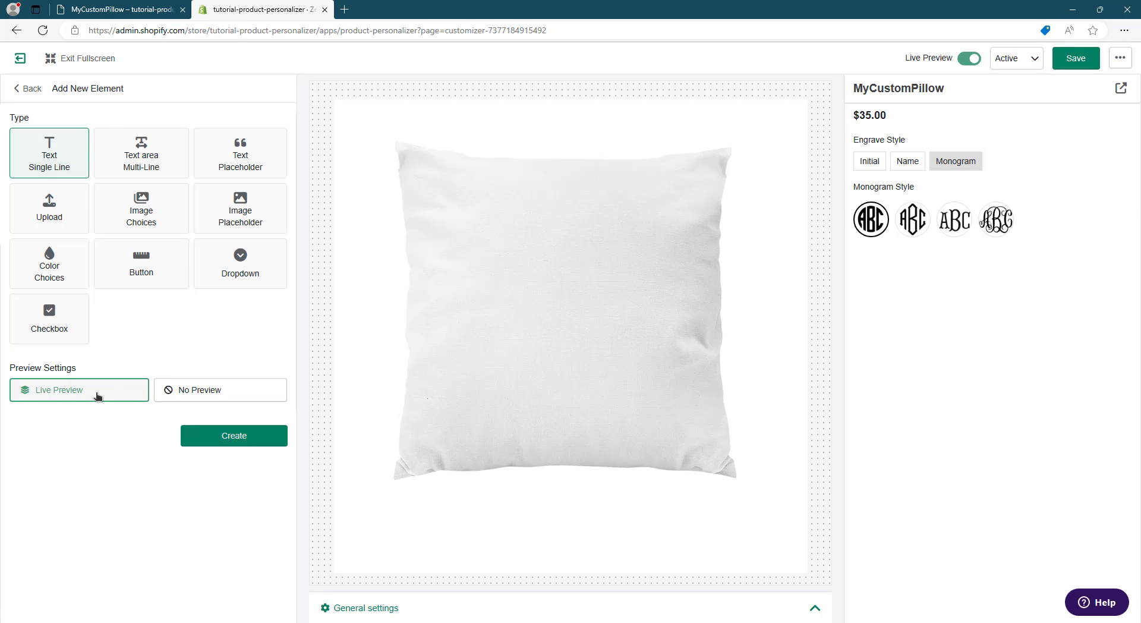
{"action": "left_click", "coordinate": [212, 440]}
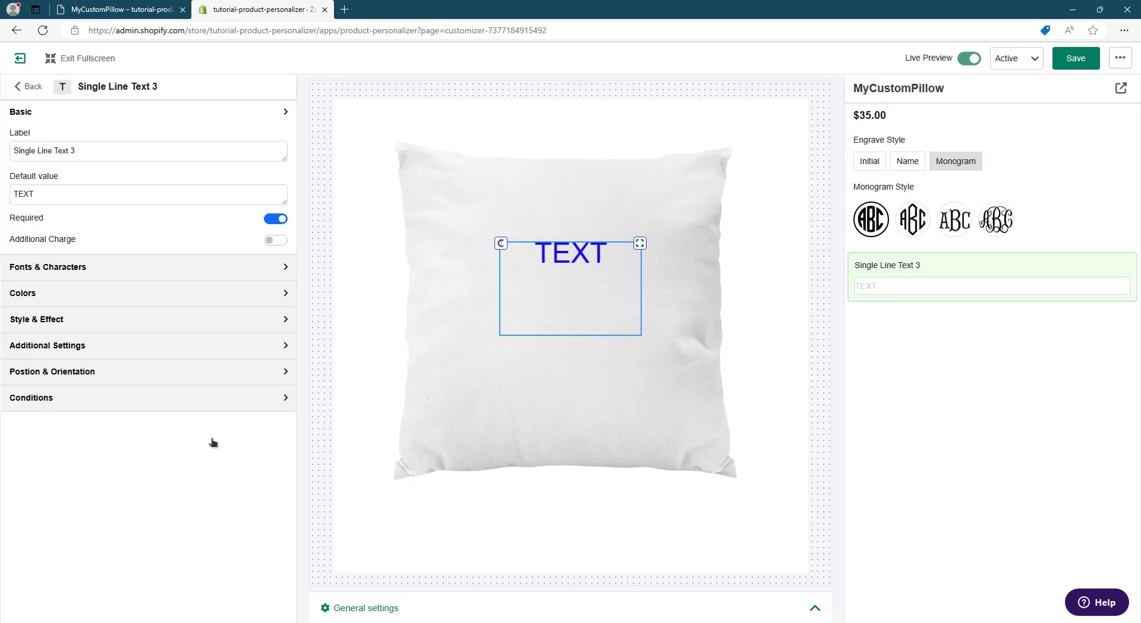
- Label the new text element "Block Circle" and set its default value to "ABC"
{"action": "triple_click", "coordinate": [101, 150]}
{"action": "type", "text": "Blo"}
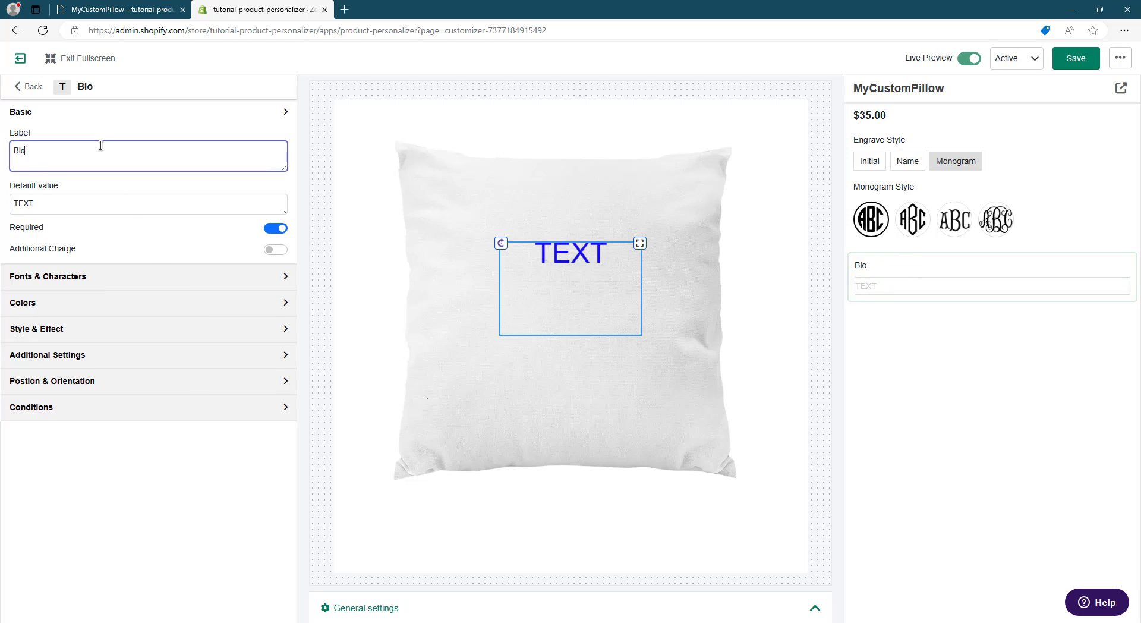
{"action": "type", "text": "ck Circle"}
{"action": "triple_click", "coordinate": [105, 201]}
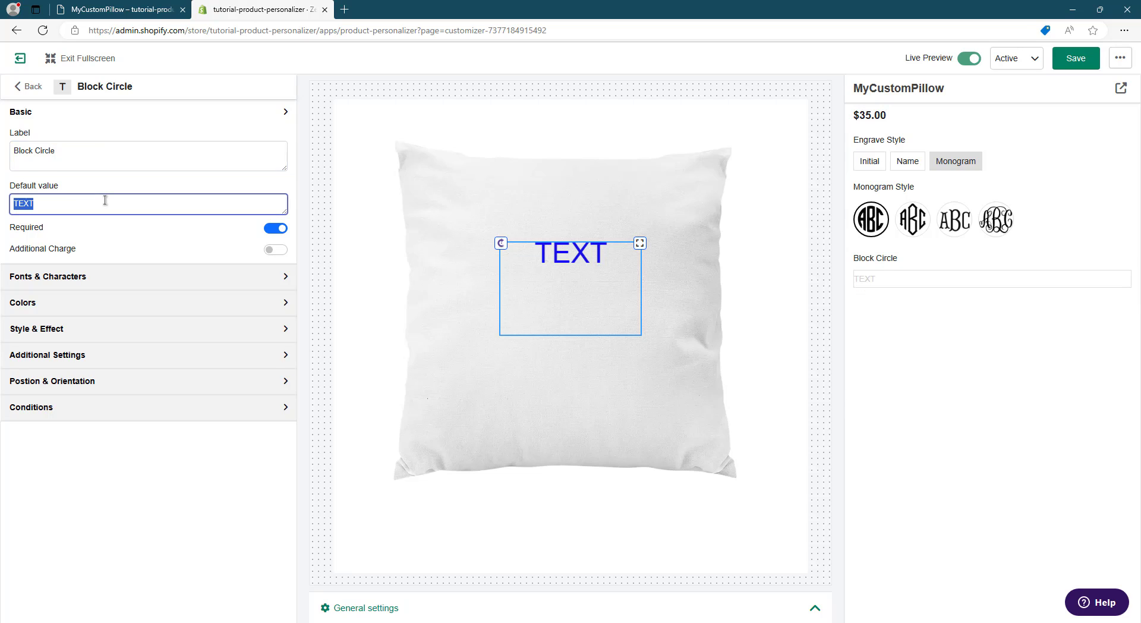
{"action": "type", "text": "ABC"}
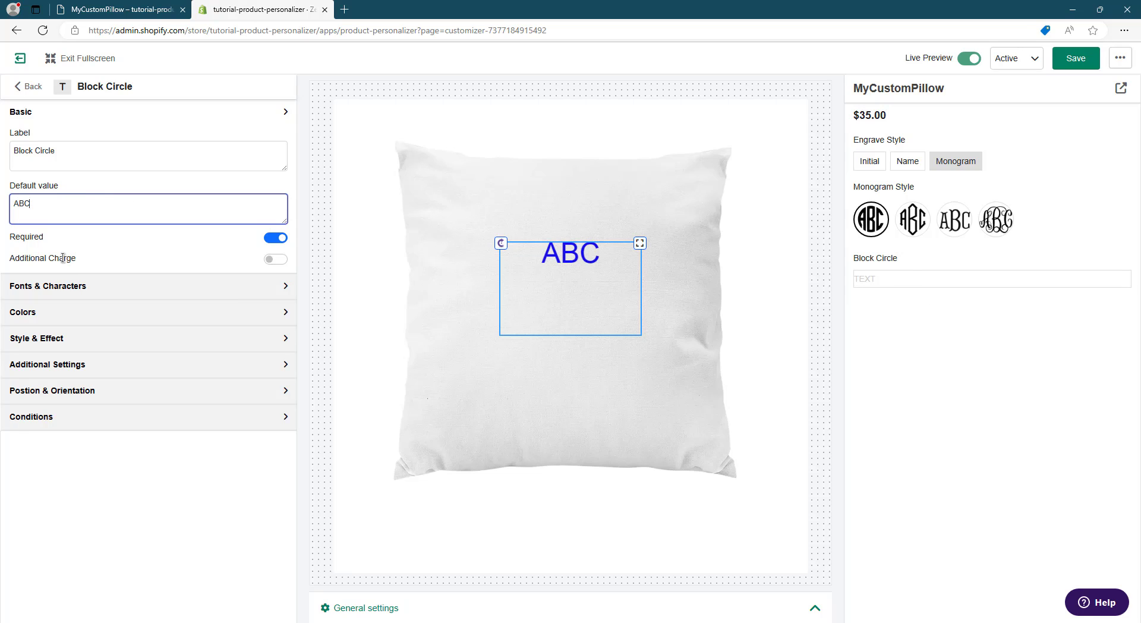
- Set the Block Circle element's letter typeface to Monogram 3 Letters
{"action": "left_click", "coordinate": [121, 289]}
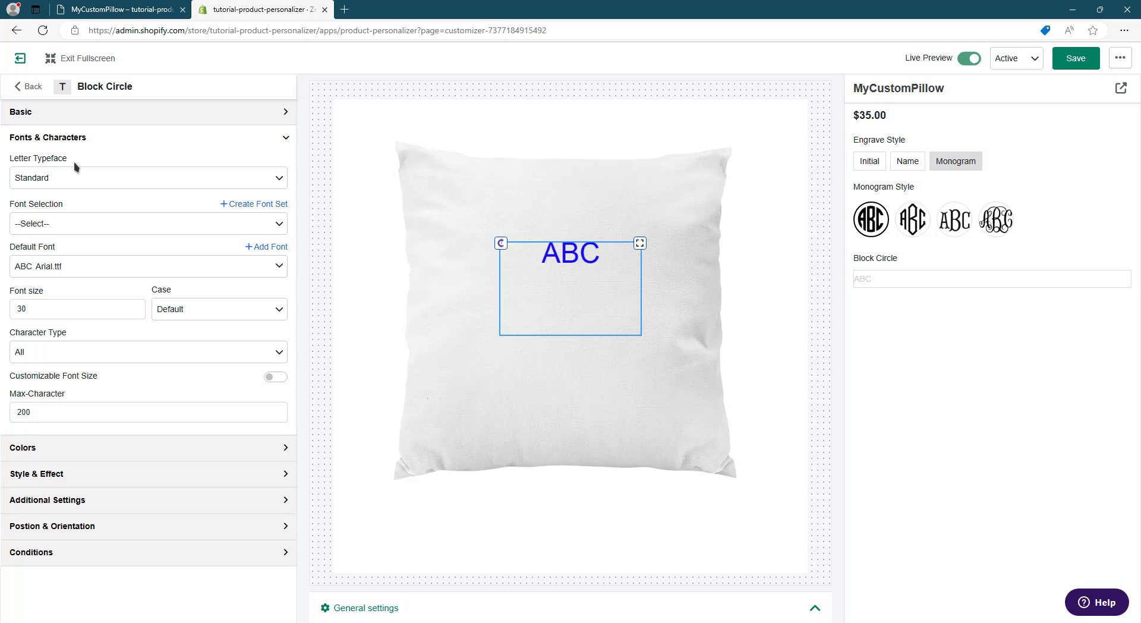
{"action": "left_click", "coordinate": [79, 183]}
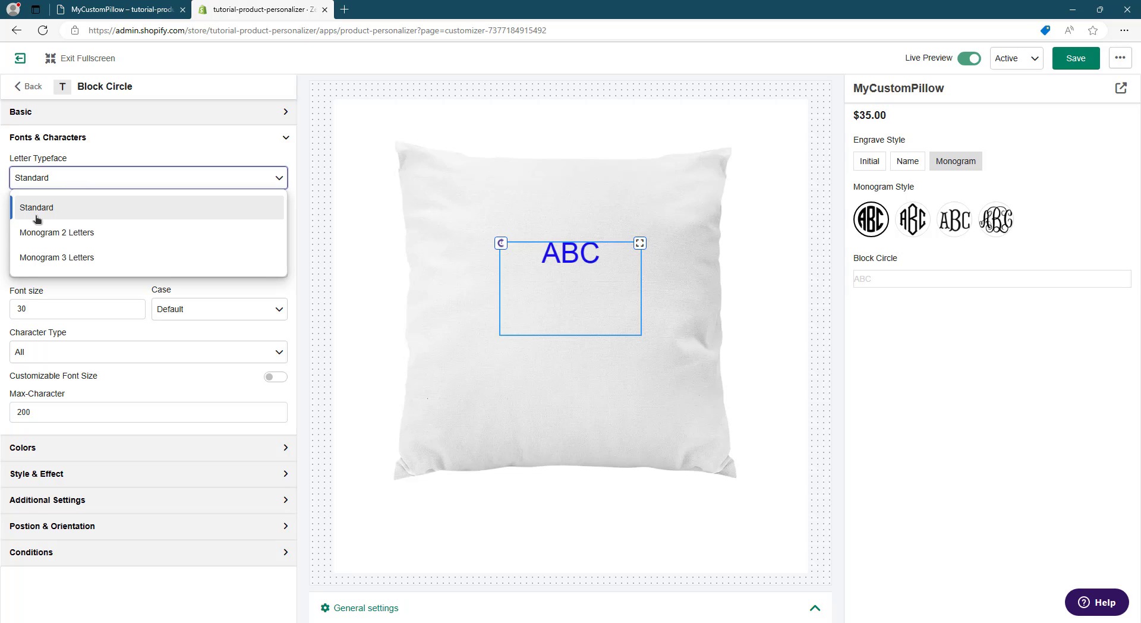
{"action": "left_click", "coordinate": [98, 268]}
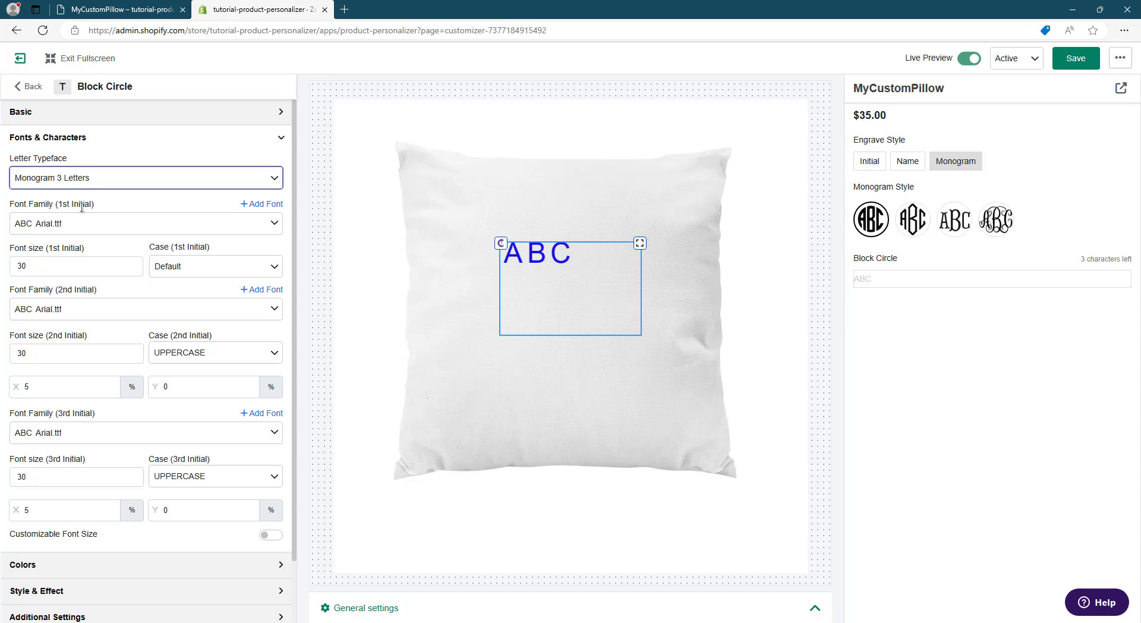
{"action": "left_click_drag", "start_coordinate": [11, 207], "coordinate": [86, 204]}
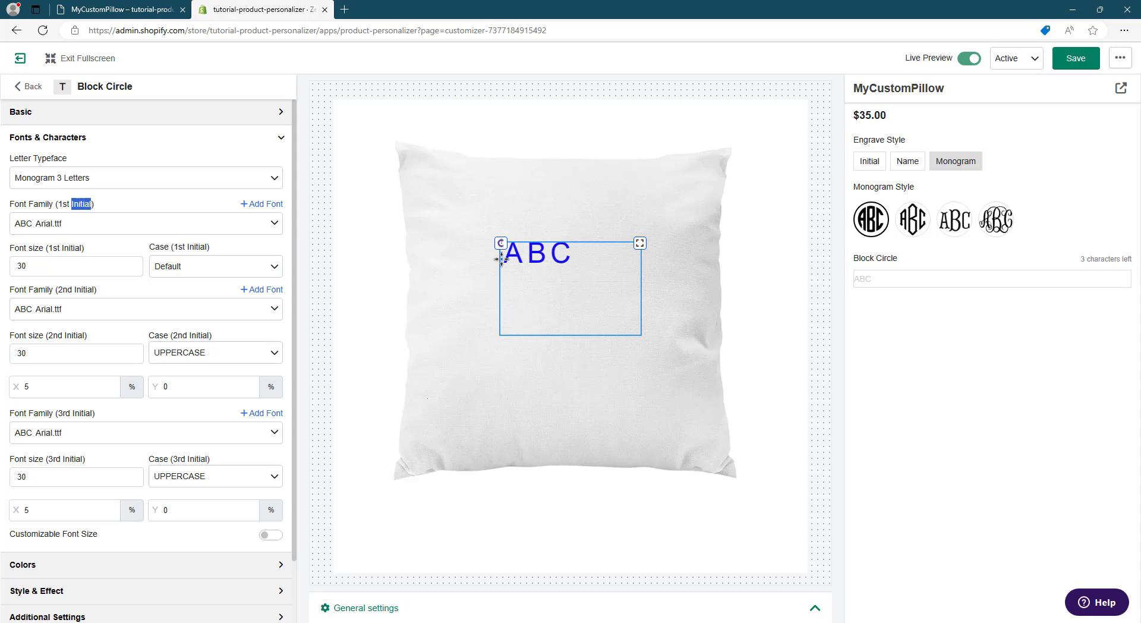
{"action": "left_click", "coordinate": [120, 203]}
- Upload Round-monogram-center.ttf, Round-monogram-left.ttf and Round-monogram-right.ttf from the Block Circle folder for the initials, and close the font upload
{"action": "left_click", "coordinate": [254, 205]}
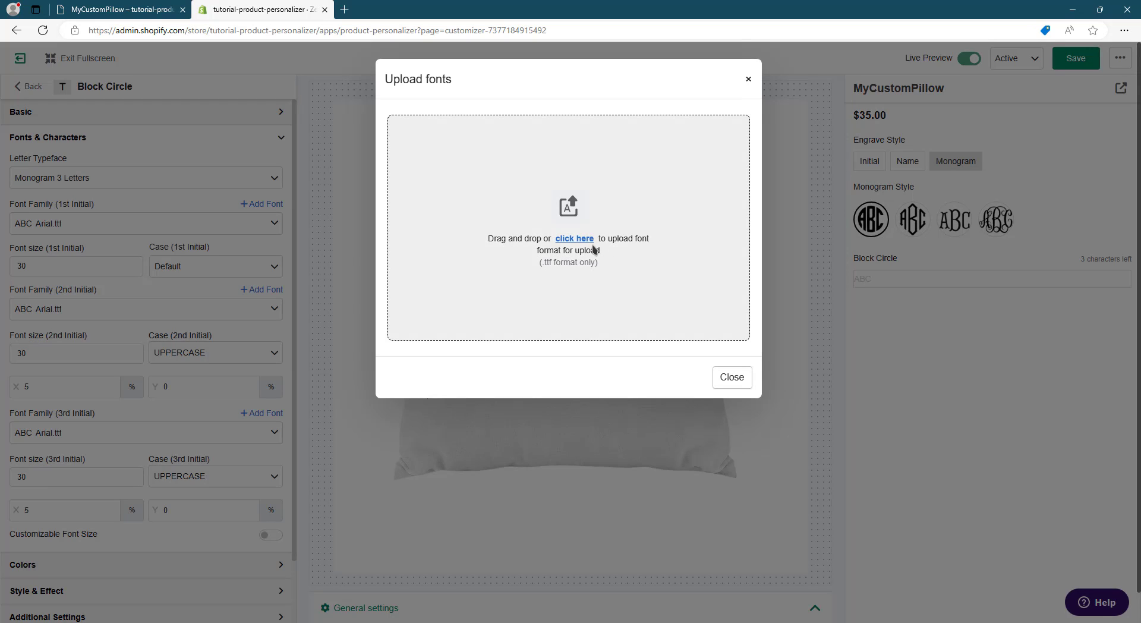
{"action": "left_click", "coordinate": [479, 309]}
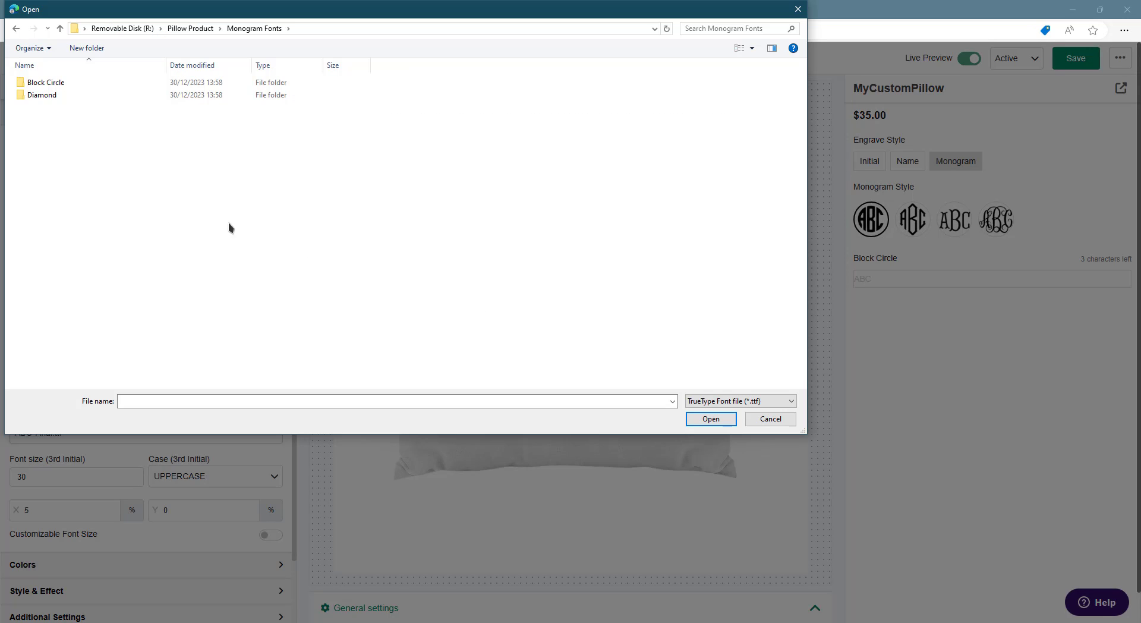
{"action": "double_click", "coordinate": [42, 88]}
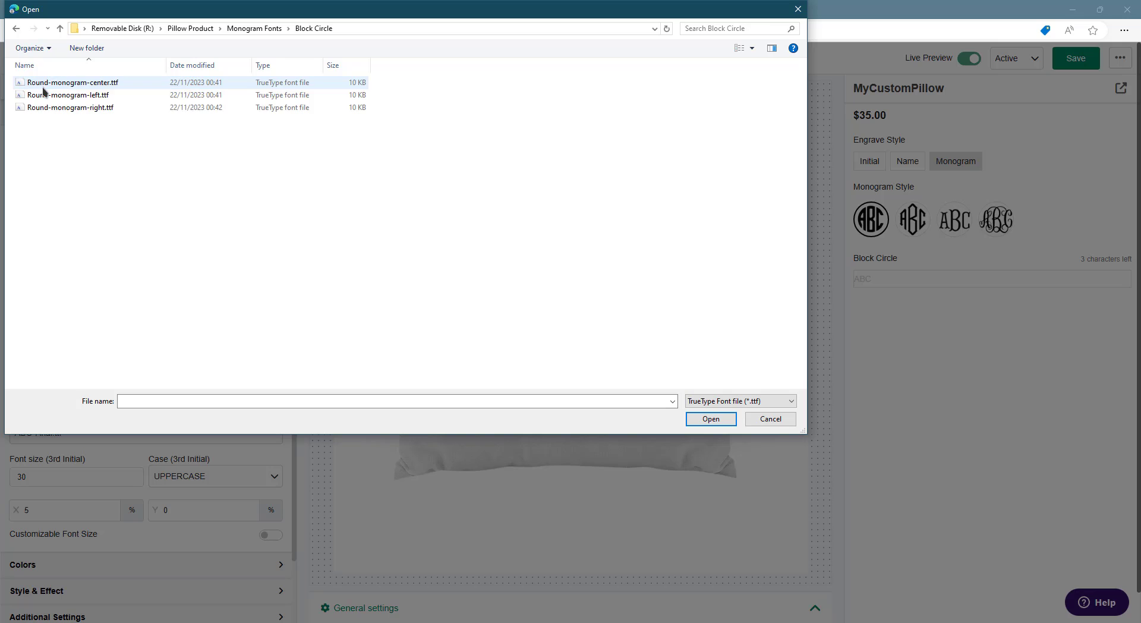
{"action": "left_click_drag", "start_coordinate": [284, 181], "coordinate": [75, 87]}
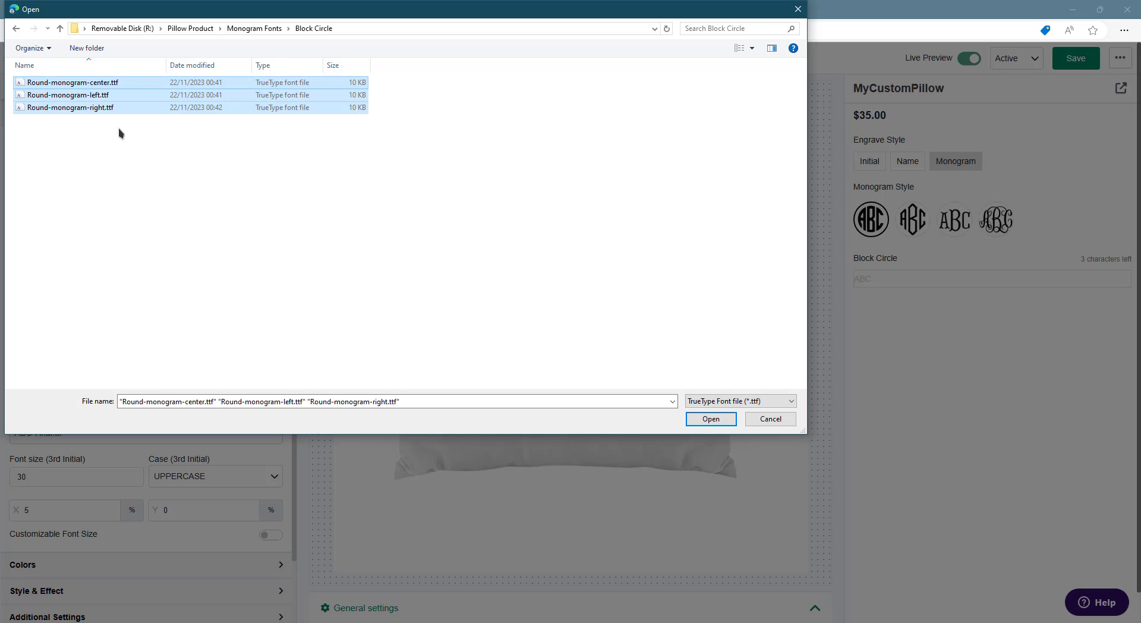
{"action": "left_click", "coordinate": [119, 130]}
{"action": "left_click", "coordinate": [105, 98]}
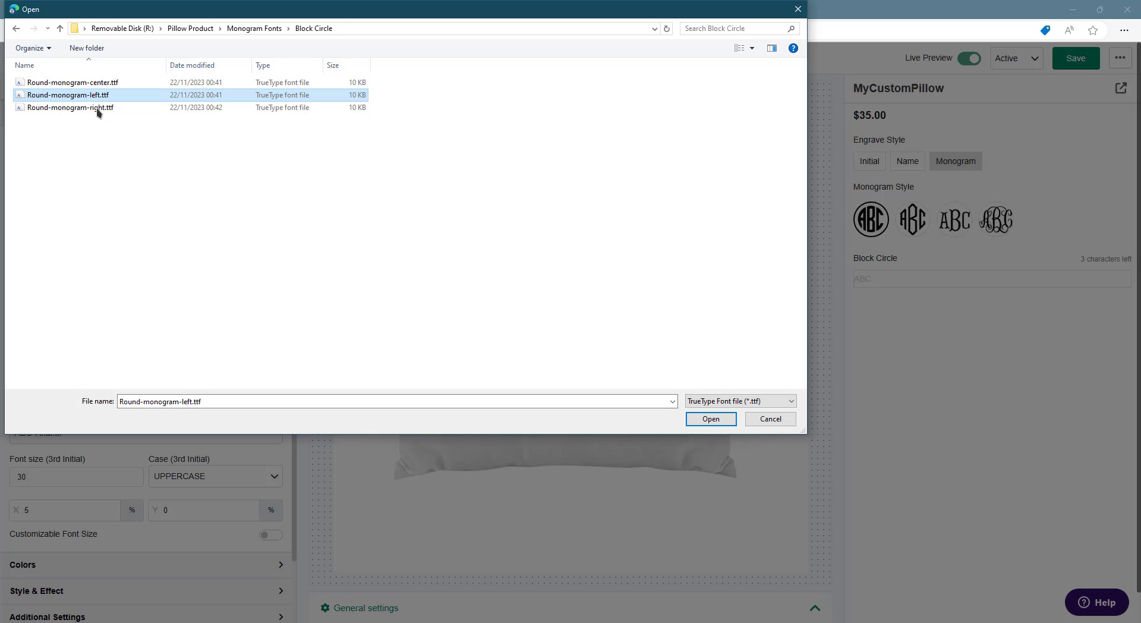
{"action": "left_click_drag", "start_coordinate": [140, 140], "coordinate": [64, 82]}
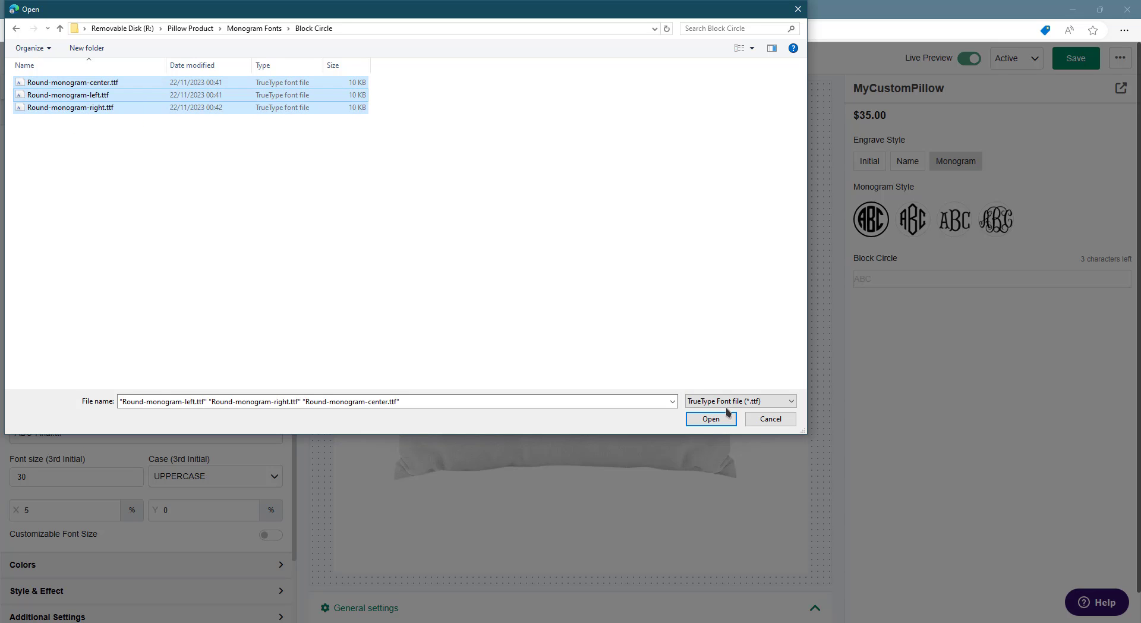
{"action": "left_click", "coordinate": [708, 417]}
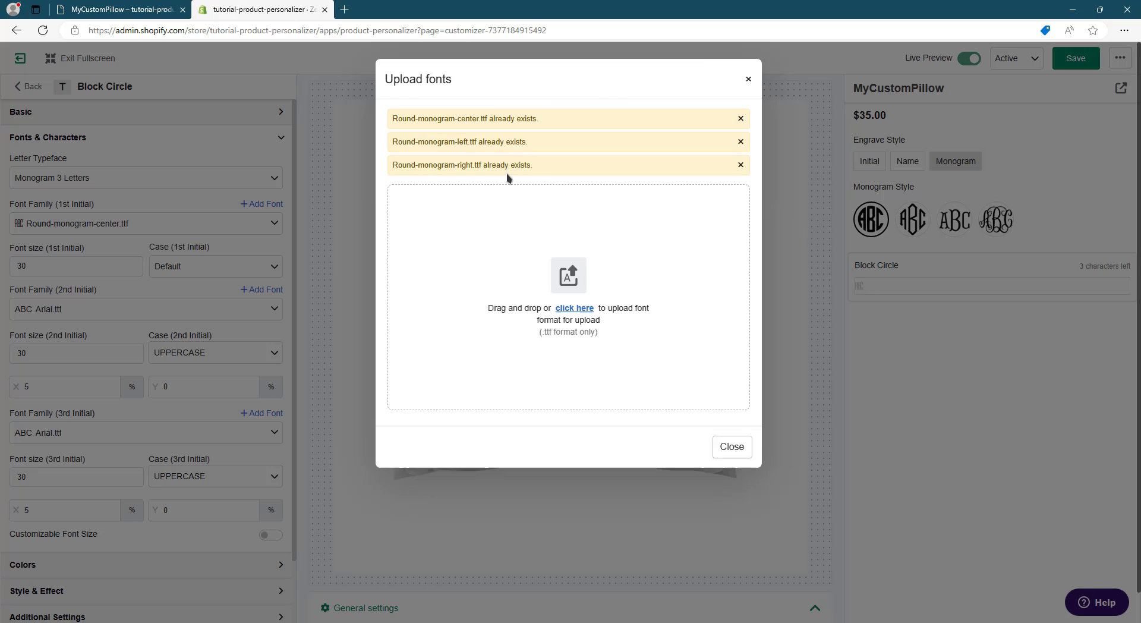
{"action": "left_click_drag", "start_coordinate": [385, 170], "coordinate": [538, 166]}
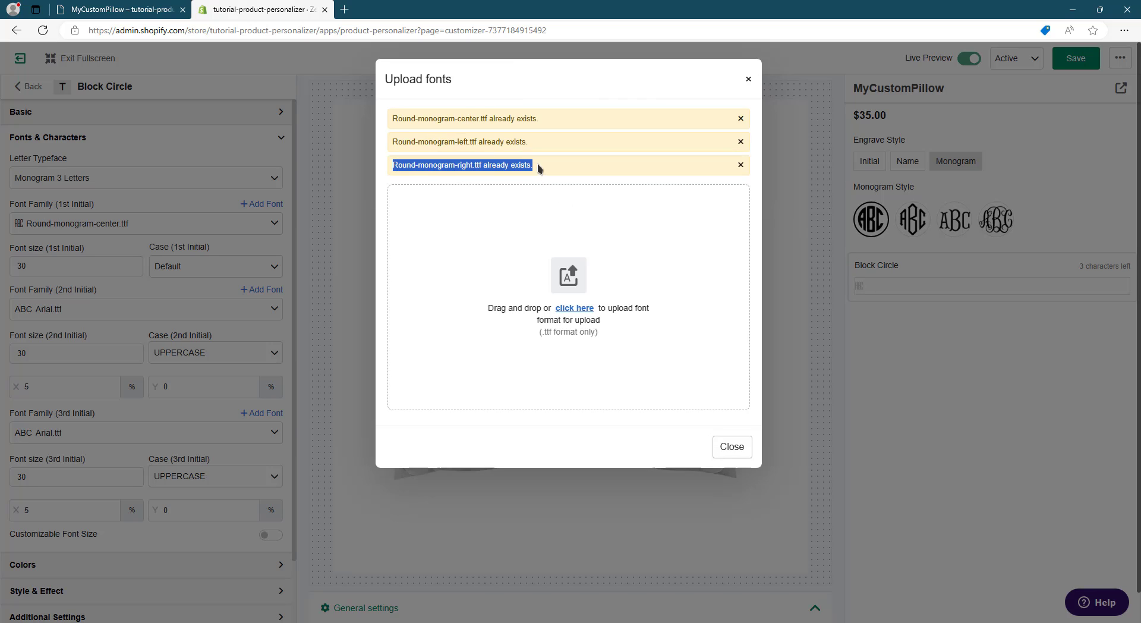
{"action": "left_click", "coordinate": [586, 176]}
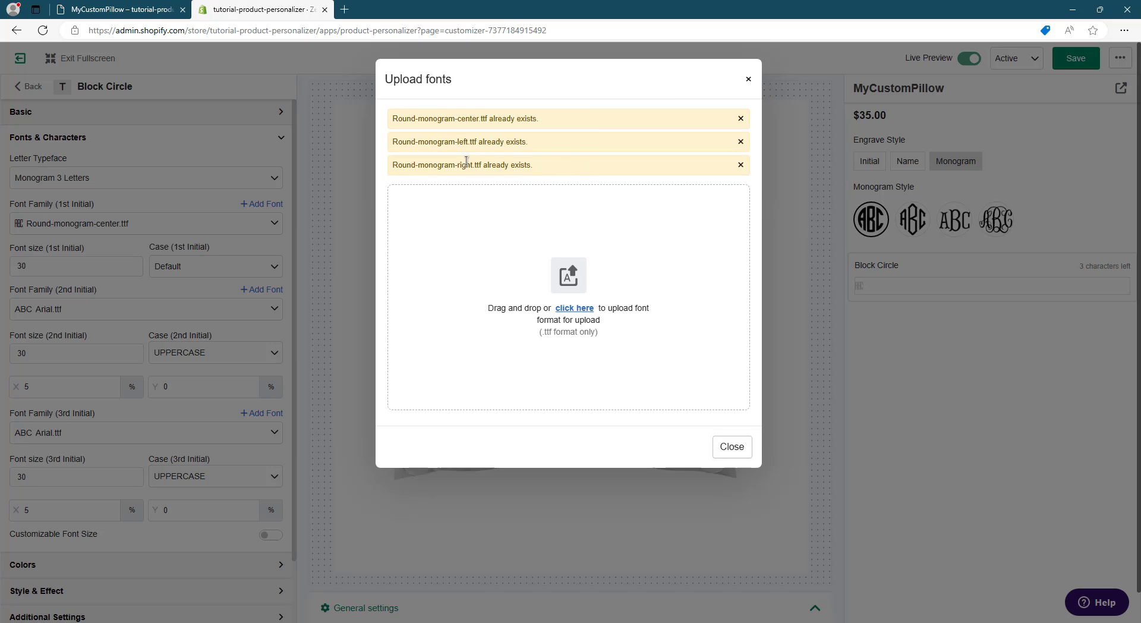
{"action": "left_click_drag", "start_coordinate": [398, 119], "coordinate": [418, 118]}
{"action": "left_click", "coordinate": [458, 129]}
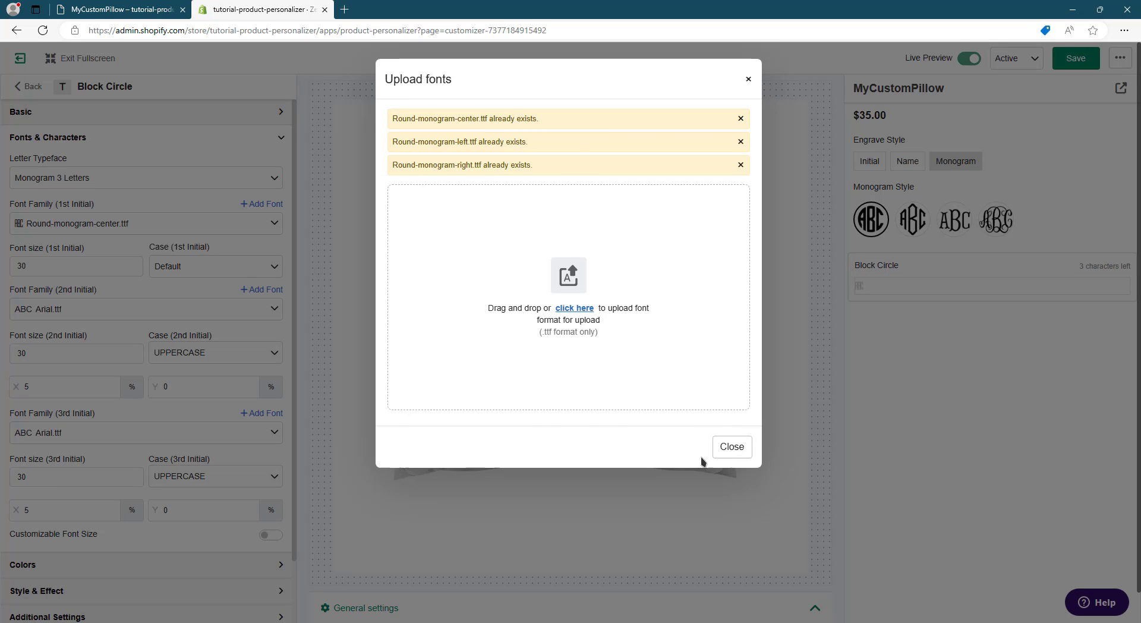
{"action": "left_click", "coordinate": [728, 452]}
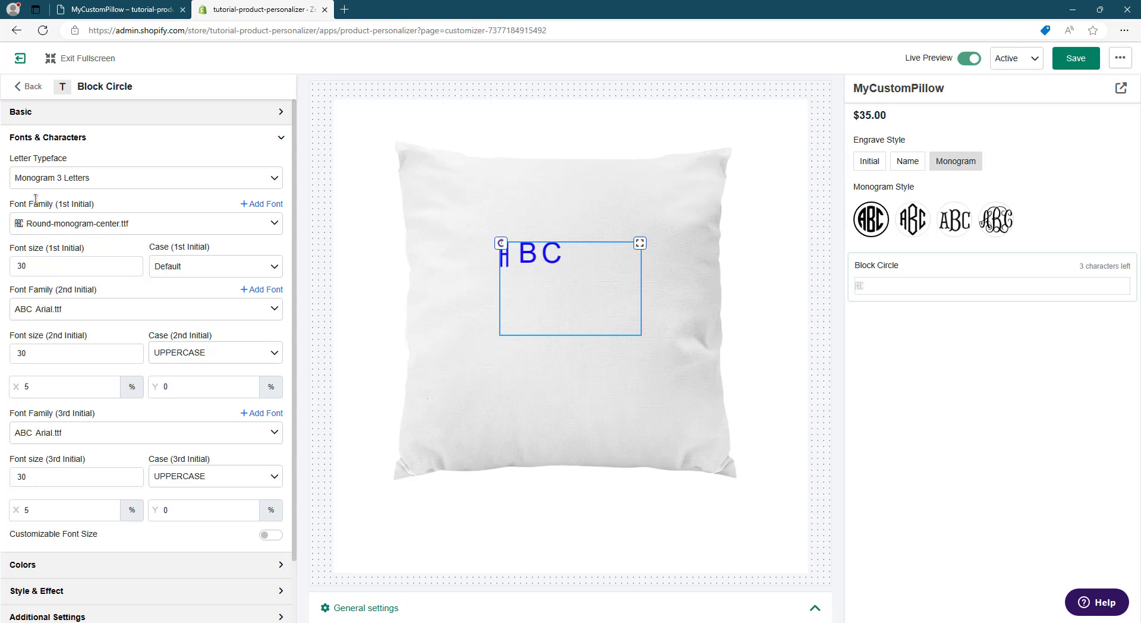
- Set the first, second and third initials' font families to Round-monogram-left.ttf, Round-monogram-center.ttf and Round-monogram-right.ttf respectively
{"action": "left_click_drag", "start_coordinate": [58, 205], "coordinate": [78, 206]}
{"action": "left_click", "coordinate": [70, 225]}
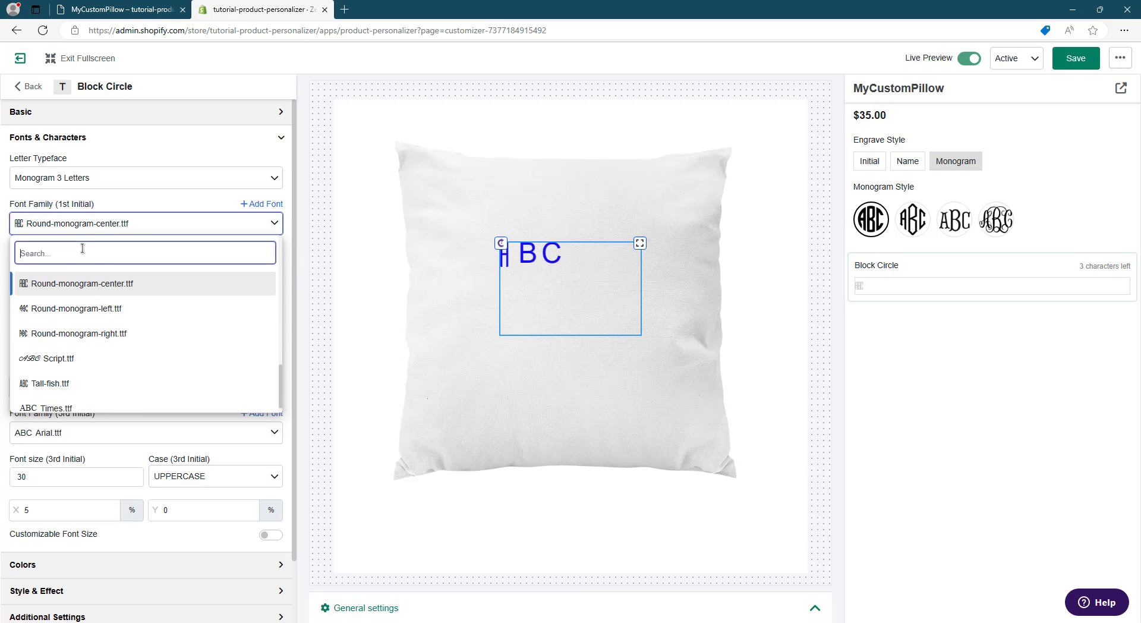
{"action": "type", "text": "round"}
{"action": "left_click", "coordinate": [126, 303]}
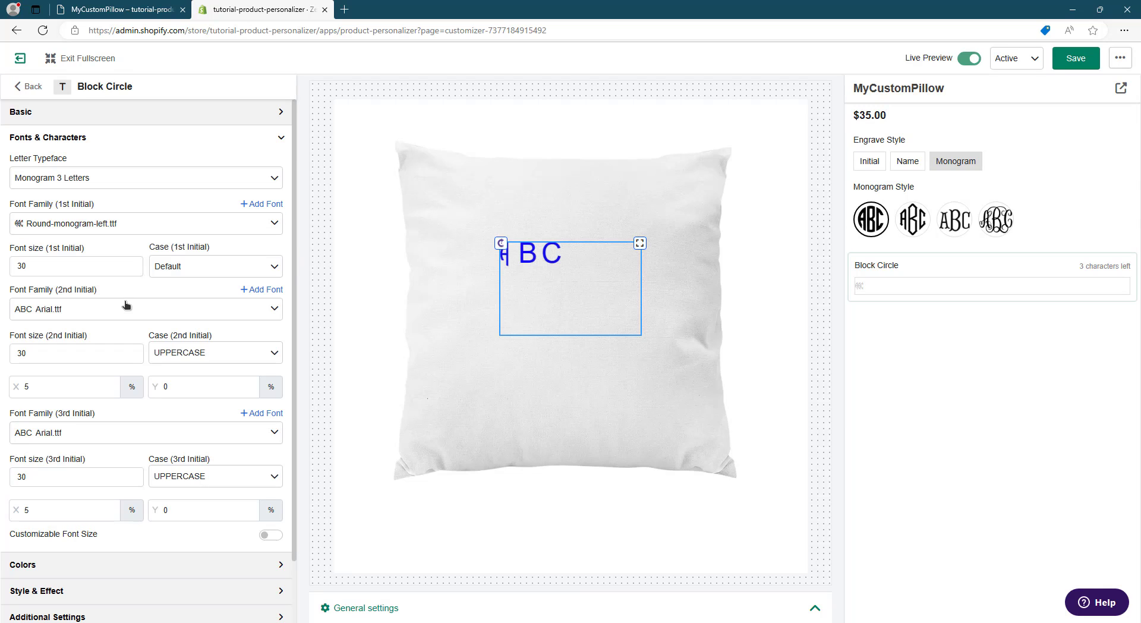
{"action": "left_click", "coordinate": [87, 317]}
{"action": "type", "text": "round"}
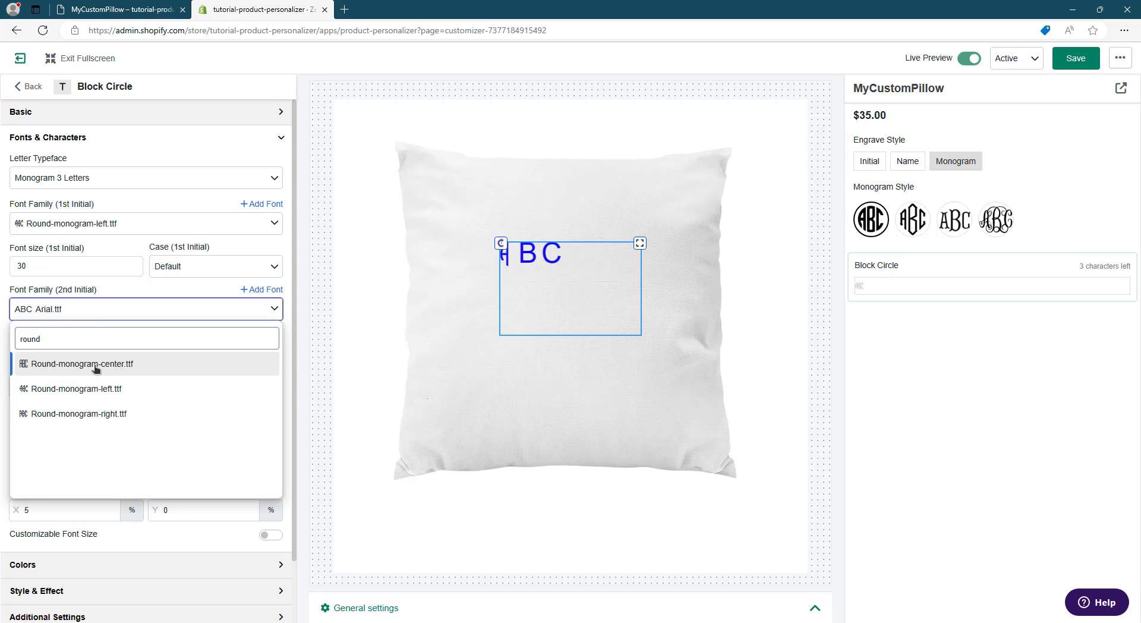
{"action": "left_click", "coordinate": [95, 367]}
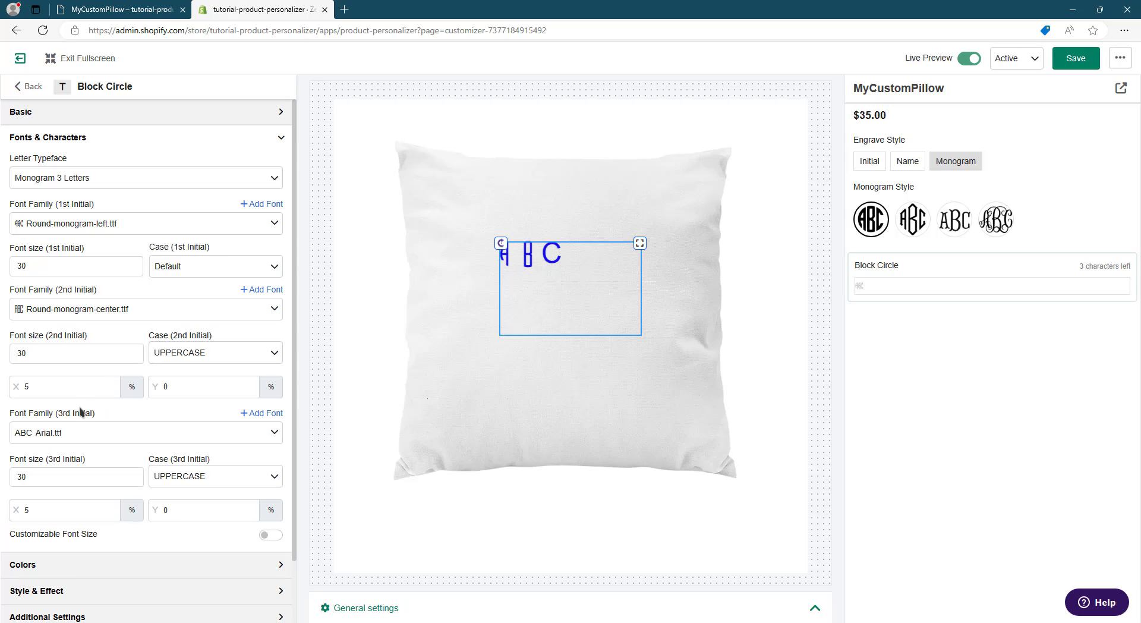
{"action": "left_click", "coordinate": [75, 434]}
{"action": "type", "text": "round"}
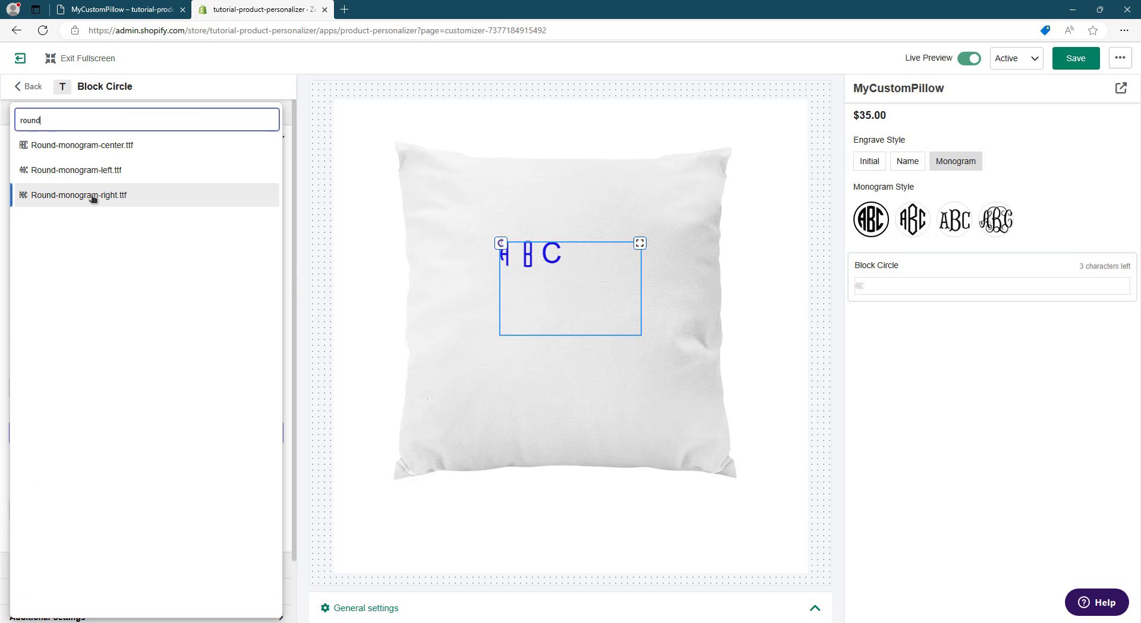
{"action": "left_click", "coordinate": [92, 194]}
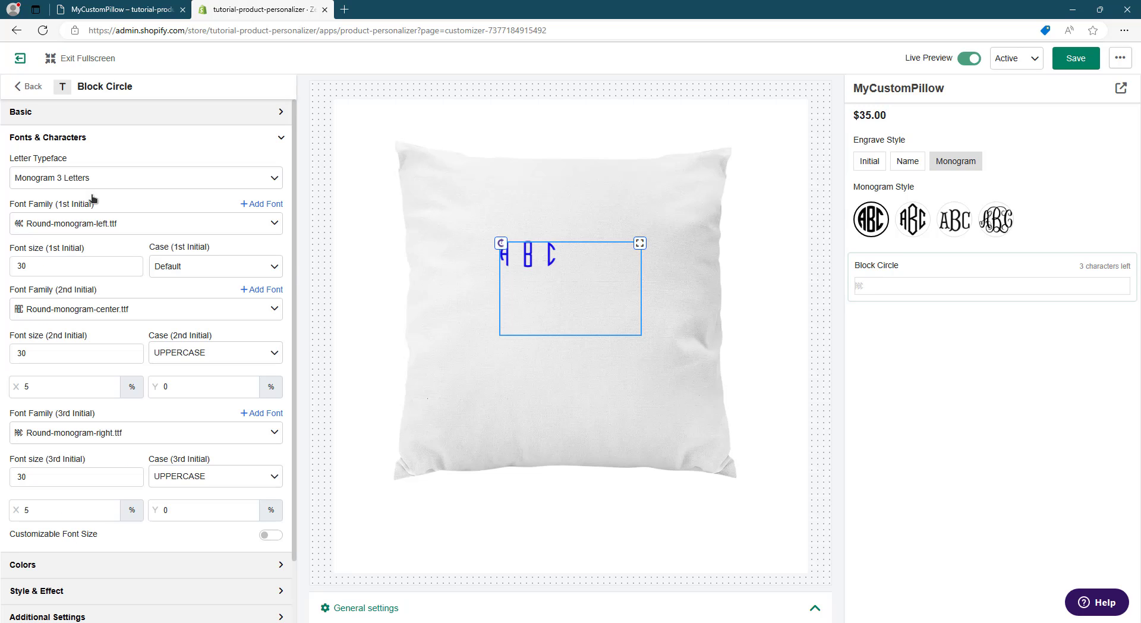
- Shift the Block Circle text down and to the right on the pillow, and set the font size of all three initials to 150
{"action": "left_click_drag", "start_coordinate": [555, 300], "coordinate": [586, 321]}
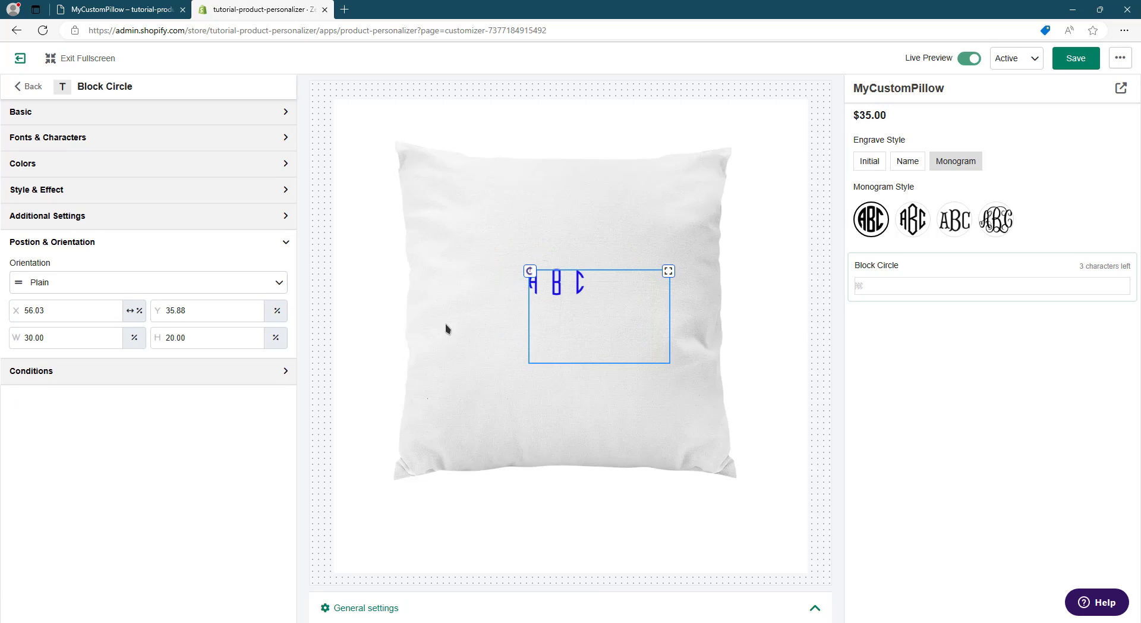
{"action": "left_click", "coordinate": [282, 139]}
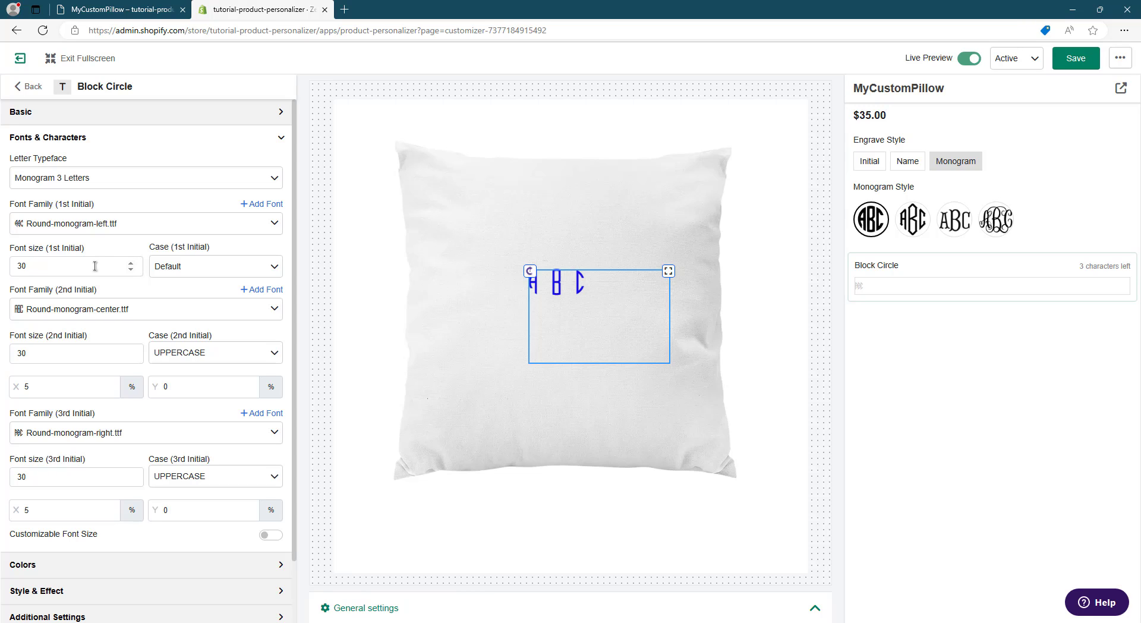
{"action": "left_click_drag", "start_coordinate": [32, 264], "coordinate": [2, 266]}
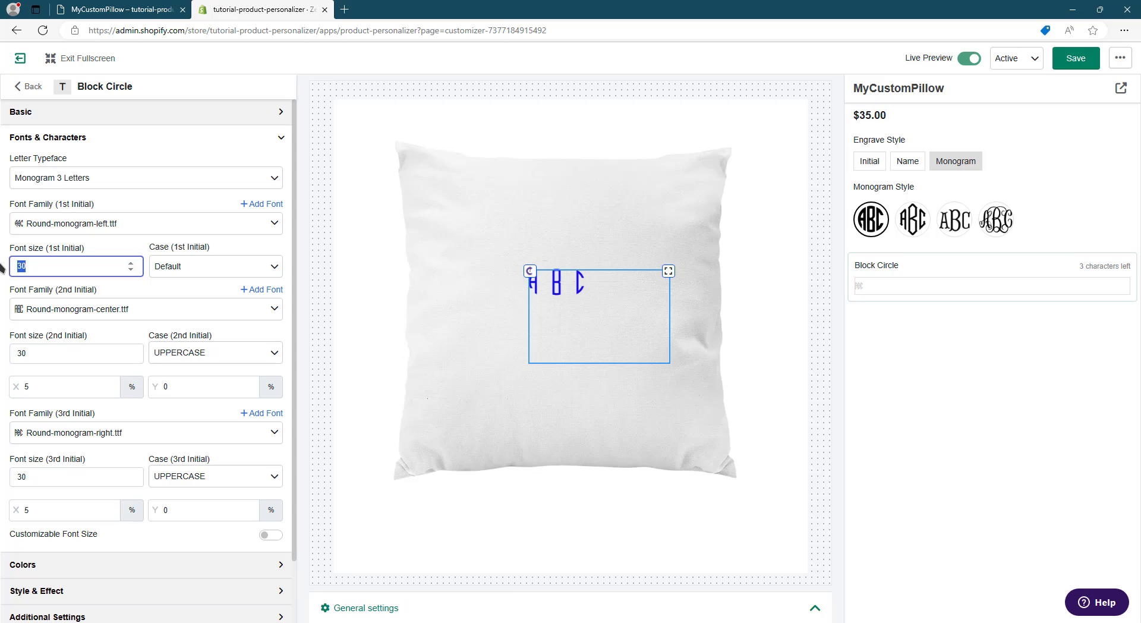
{"action": "type", "text": "150"}
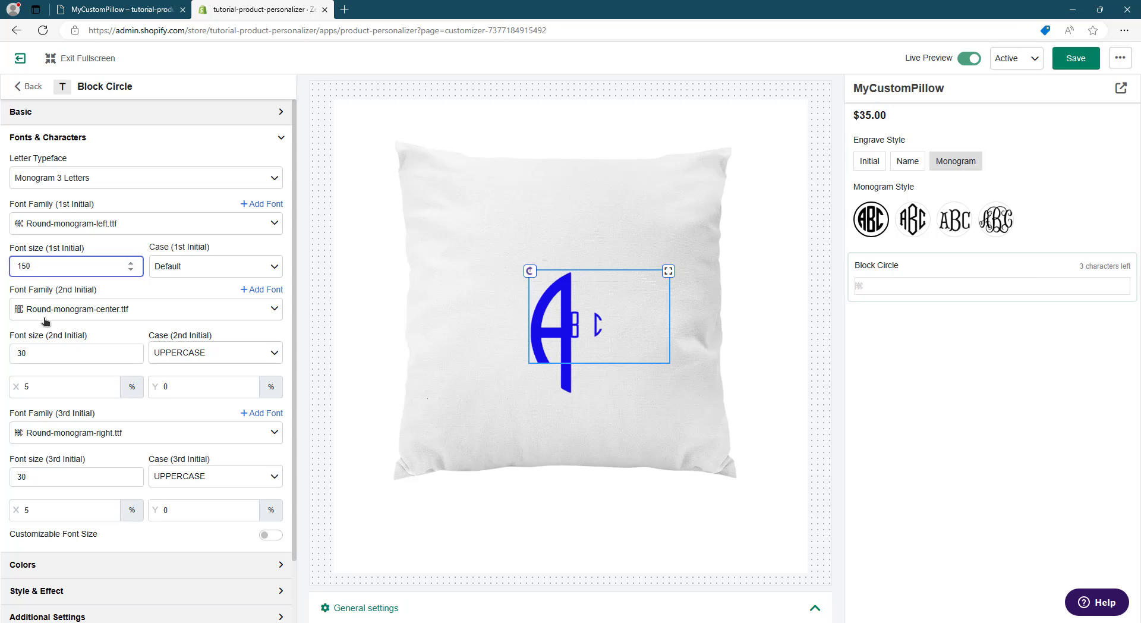
{"action": "left_click_drag", "start_coordinate": [69, 354], "coordinate": [16, 355]}
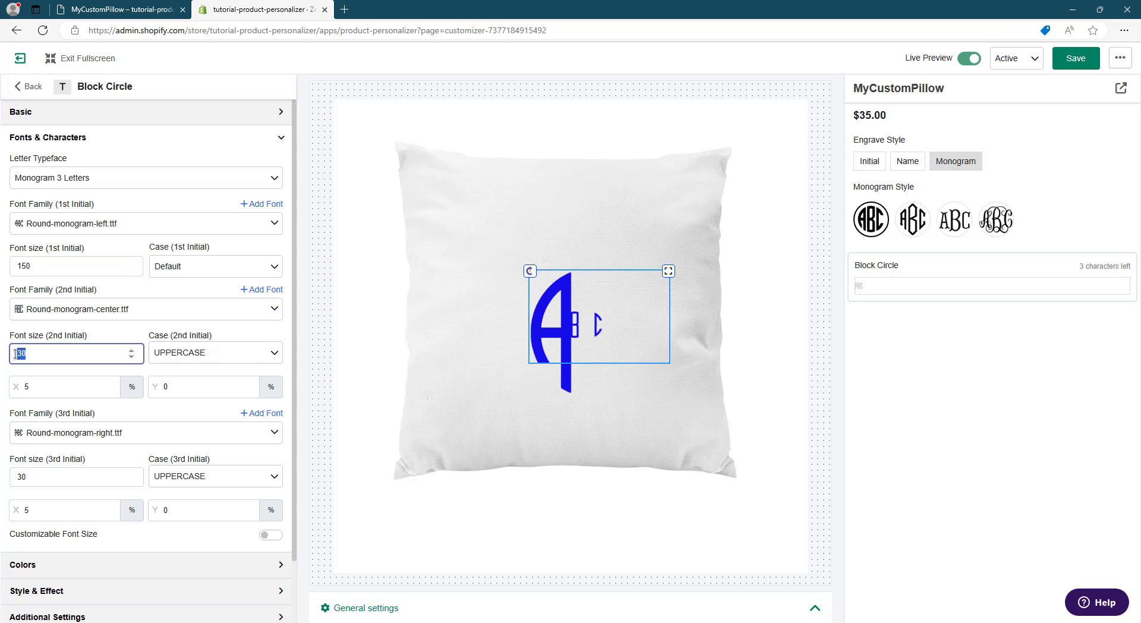
{"action": "type", "text": "150"}
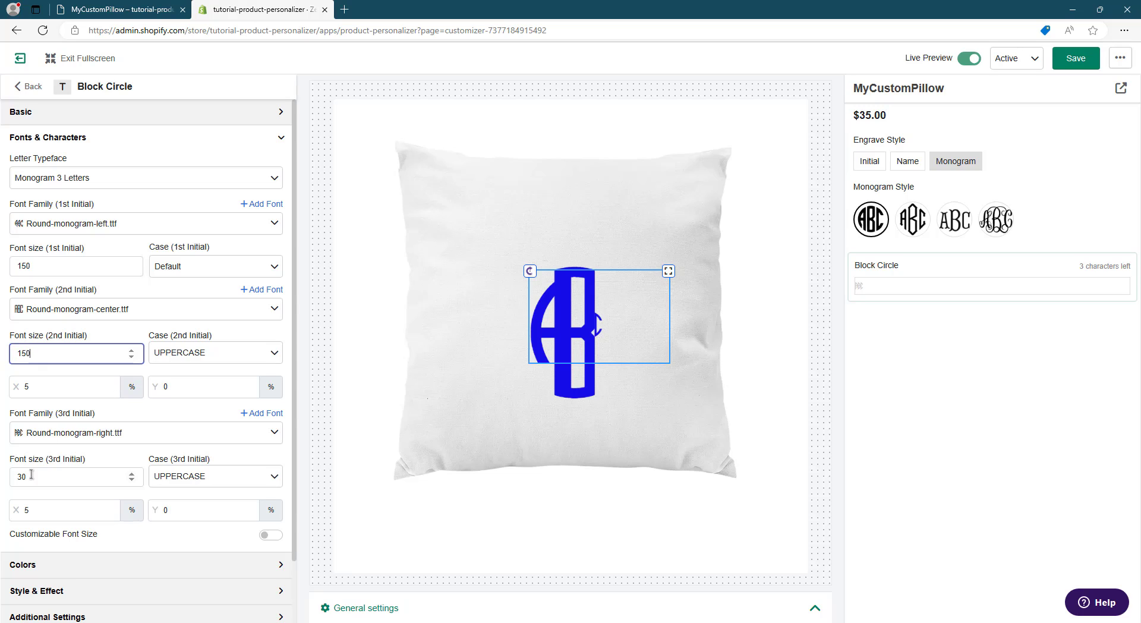
{"action": "left_click_drag", "start_coordinate": [31, 474], "coordinate": [3, 477]}
{"action": "type", "text": "150"}
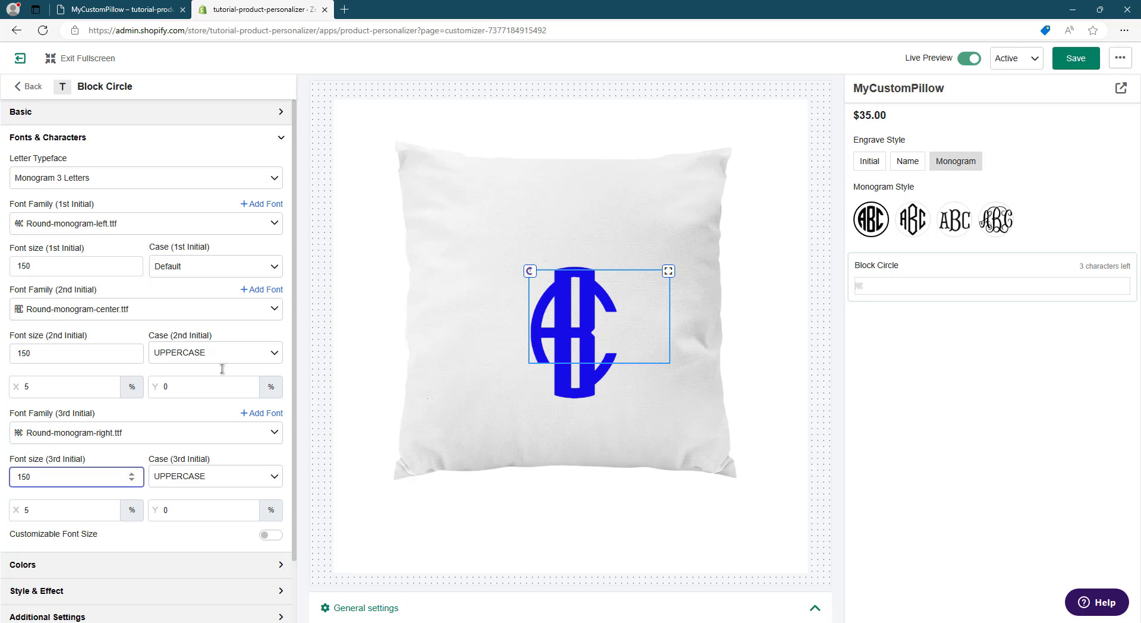
- Move the Block Circle text up and left to about X 53.5%, Y 32.3%, and set the second initial's X offset to 10%
{"action": "left_click_drag", "start_coordinate": [568, 330], "coordinate": [556, 314]}
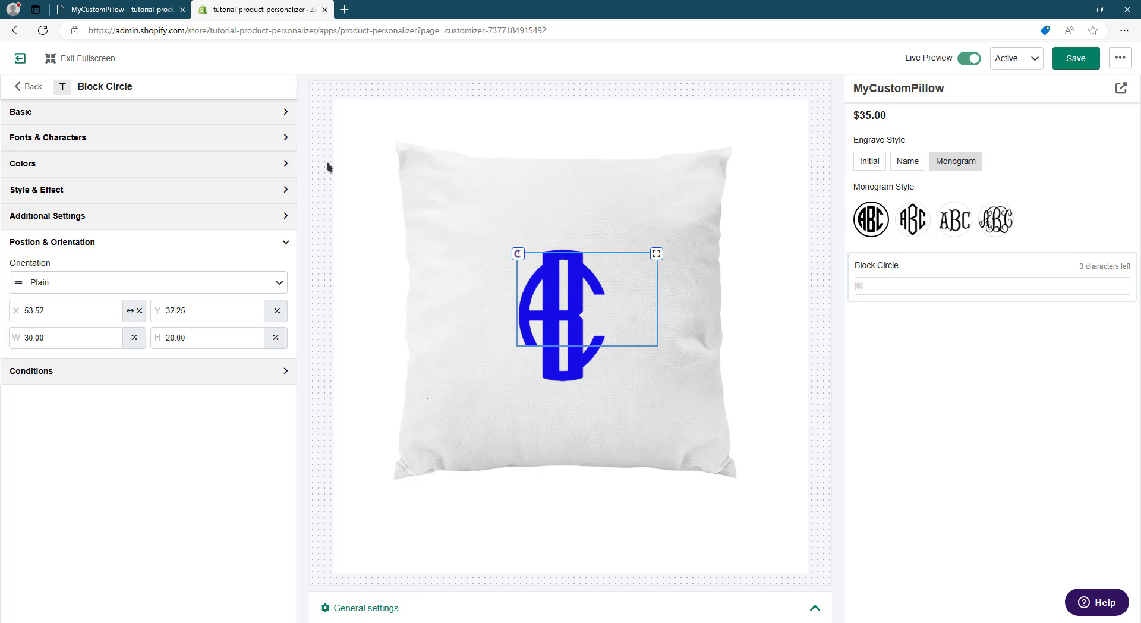
{"action": "left_click", "coordinate": [286, 139]}
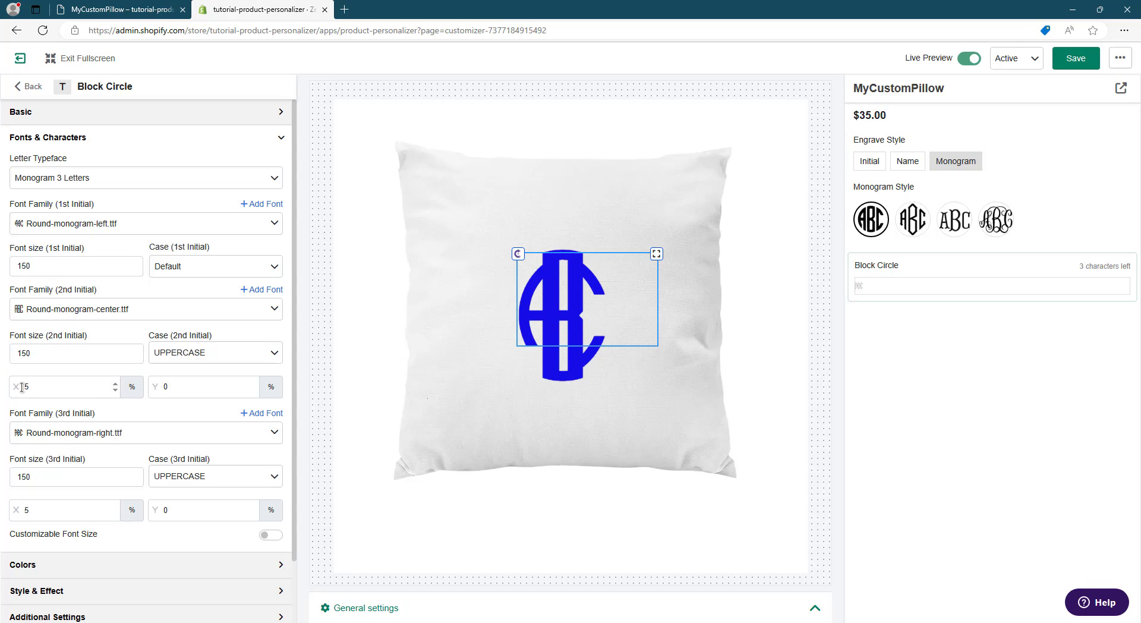
{"action": "left_click", "coordinate": [116, 383]}
{"action": "left_click", "coordinate": [116, 384]}
{"action": "left_click", "coordinate": [116, 384]}
{"action": "left_click", "coordinate": [116, 384]}
{"action": "left_click", "coordinate": [116, 384]}
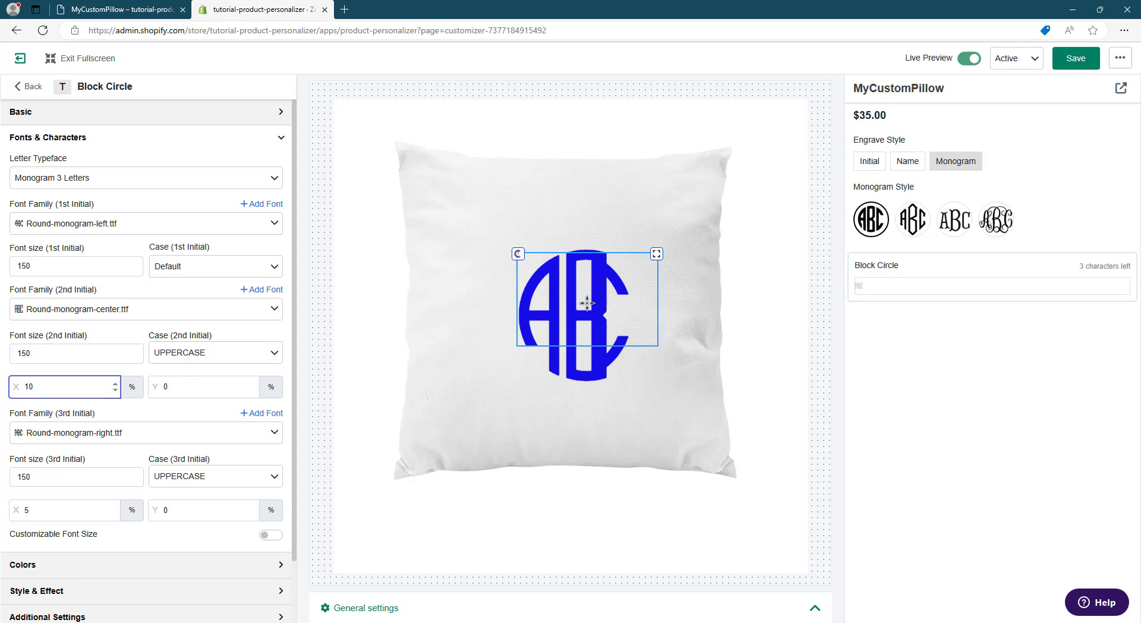
- Set the third initial's X offset to 10% and center the monogram on the pillow at about X 49.1%, Y 29.5%
{"action": "left_click", "coordinate": [563, 289]}
{"action": "left_click_drag", "start_coordinate": [562, 289], "coordinate": [586, 276]}
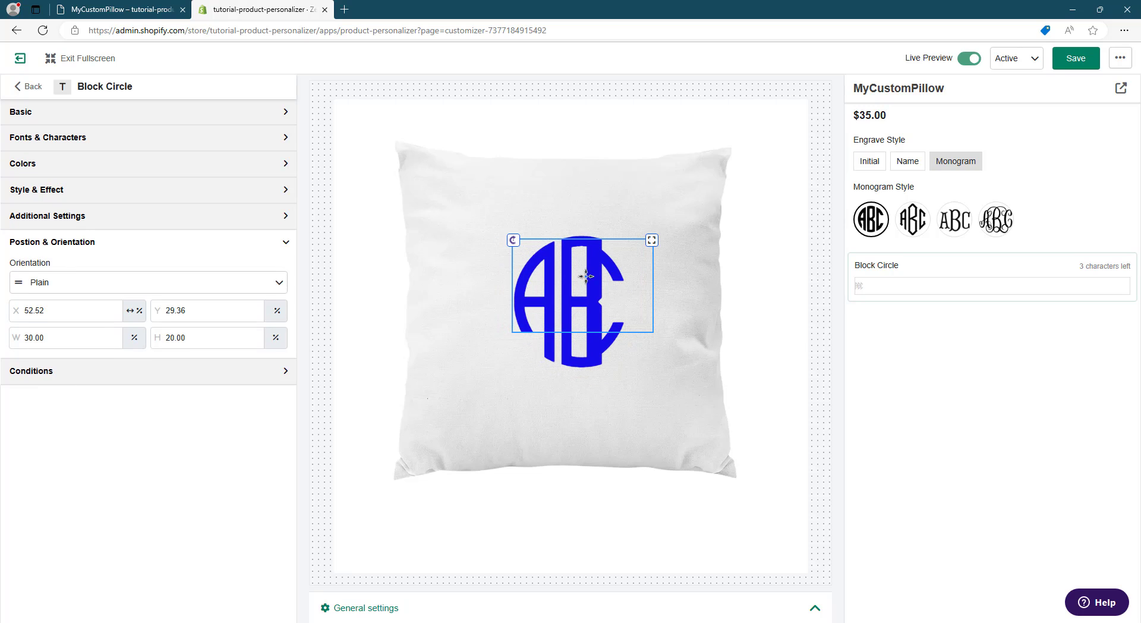
{"action": "left_click", "coordinate": [117, 146]}
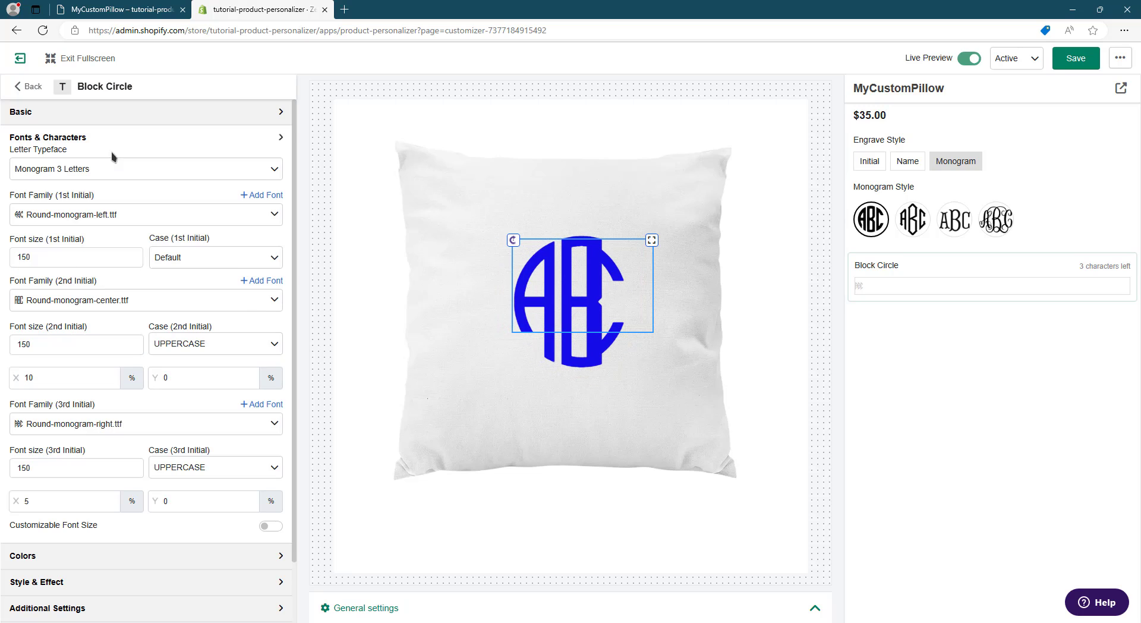
{"action": "left_click", "coordinate": [116, 507]}
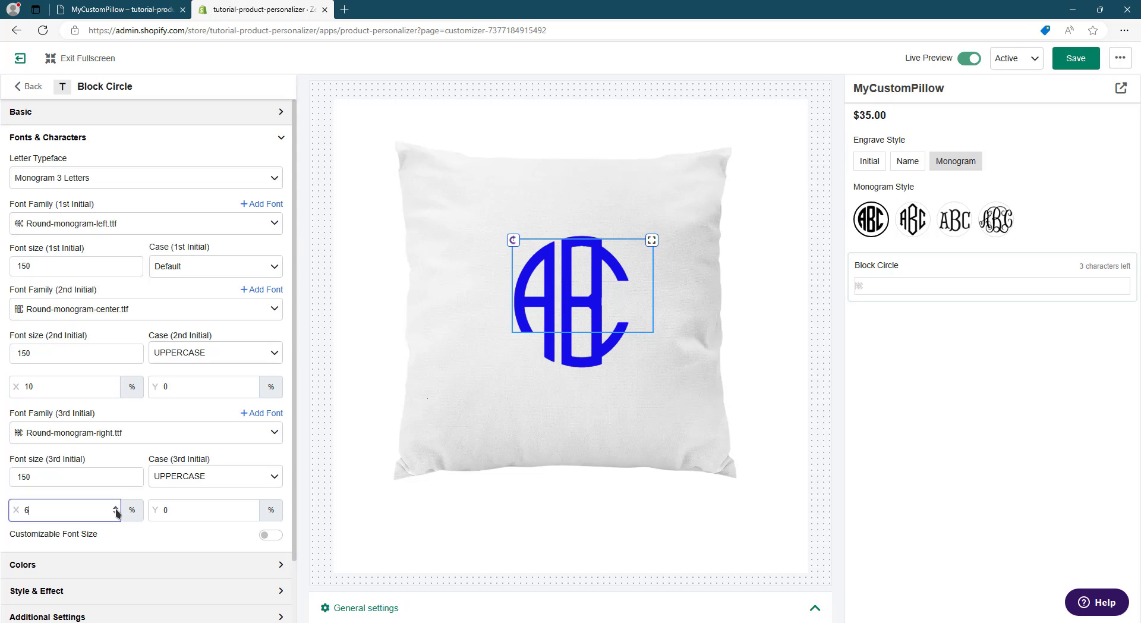
{"action": "left_click", "coordinate": [116, 507]}
{"action": "left_click", "coordinate": [116, 508]}
{"action": "left_click", "coordinate": [115, 507]}
{"action": "left_click", "coordinate": [116, 507]}
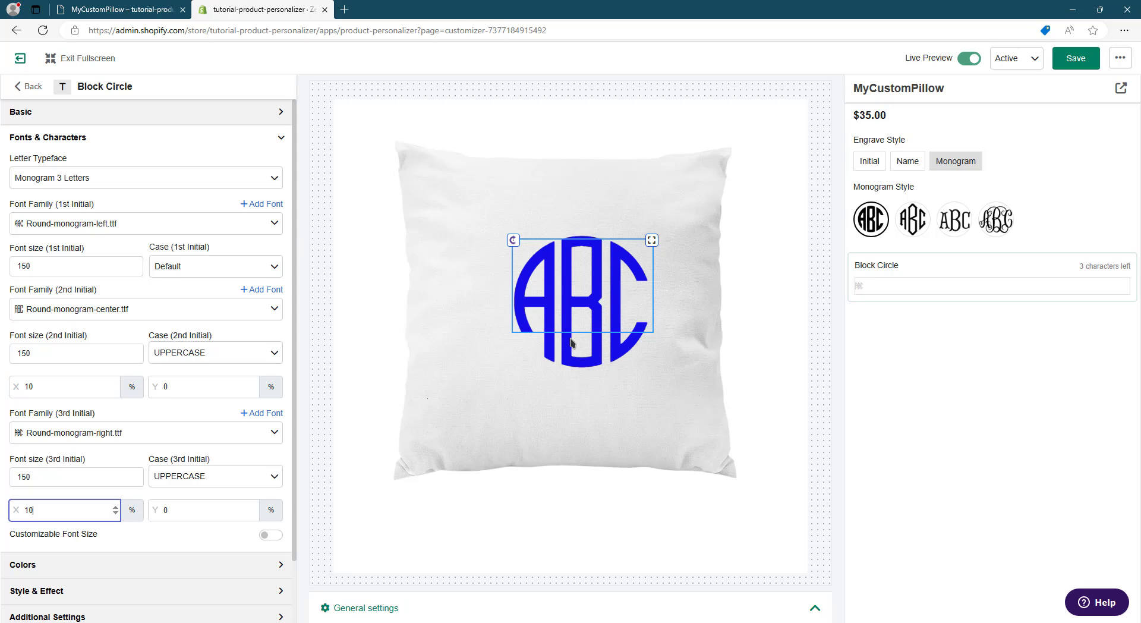
{"action": "left_click_drag", "start_coordinate": [595, 292], "coordinate": [578, 293]}
{"action": "left_click", "coordinate": [982, 400]}
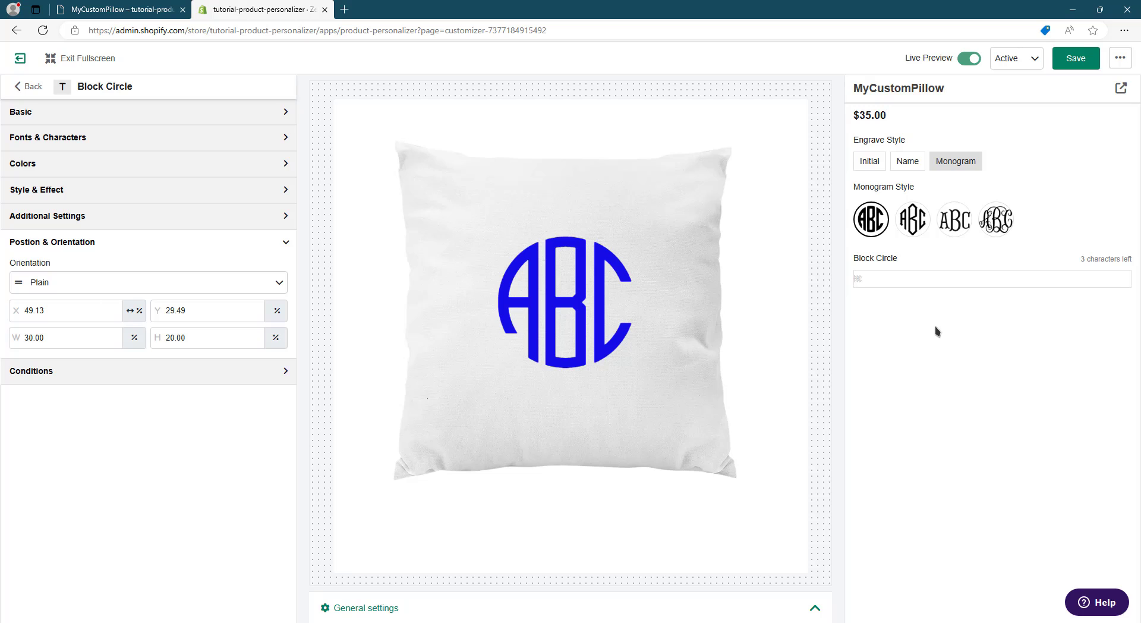
- Check the color choices on the storefront product page, and preview the Initial, Name and Monogram engrave styles in the customizer
{"action": "left_click", "coordinate": [131, 8]}
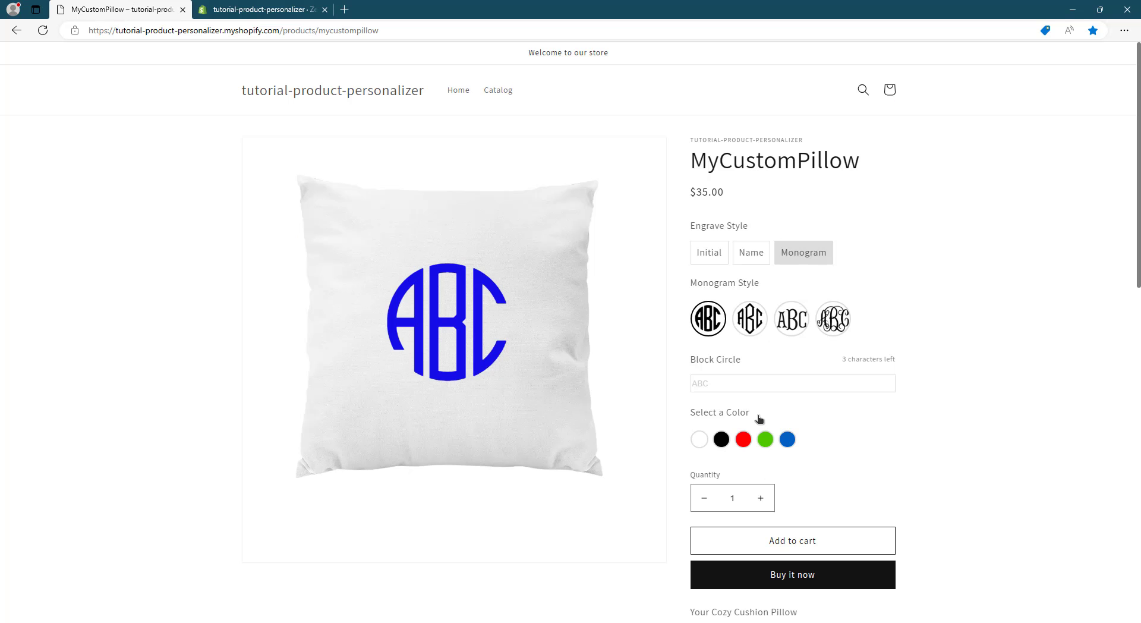
{"action": "left_click", "coordinate": [243, 4]}
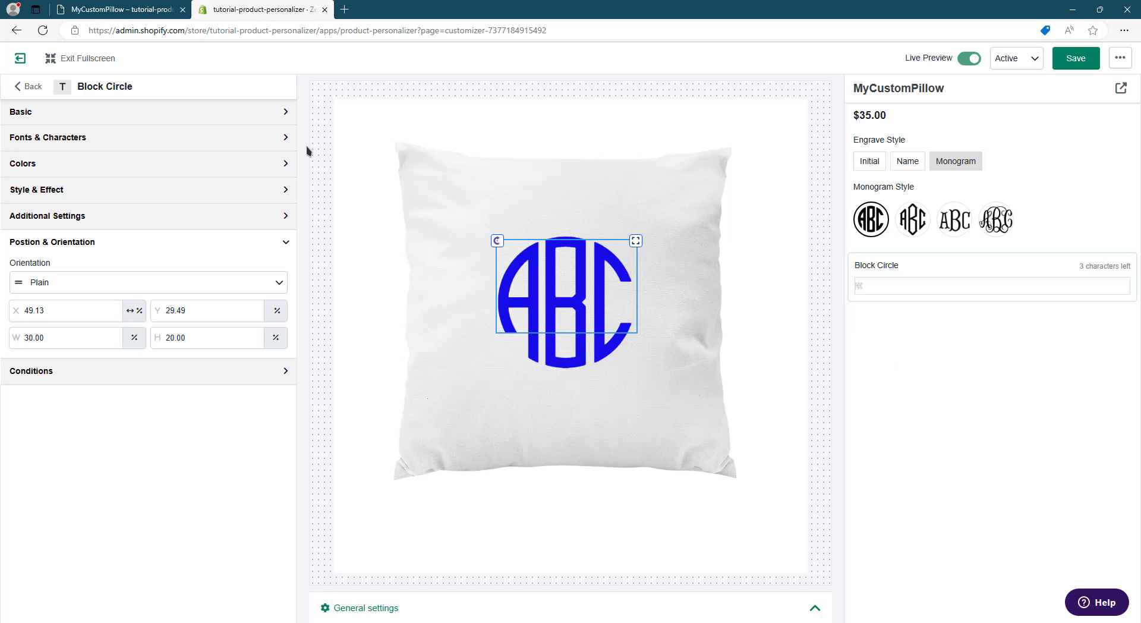
{"action": "left_click", "coordinate": [195, 163]}
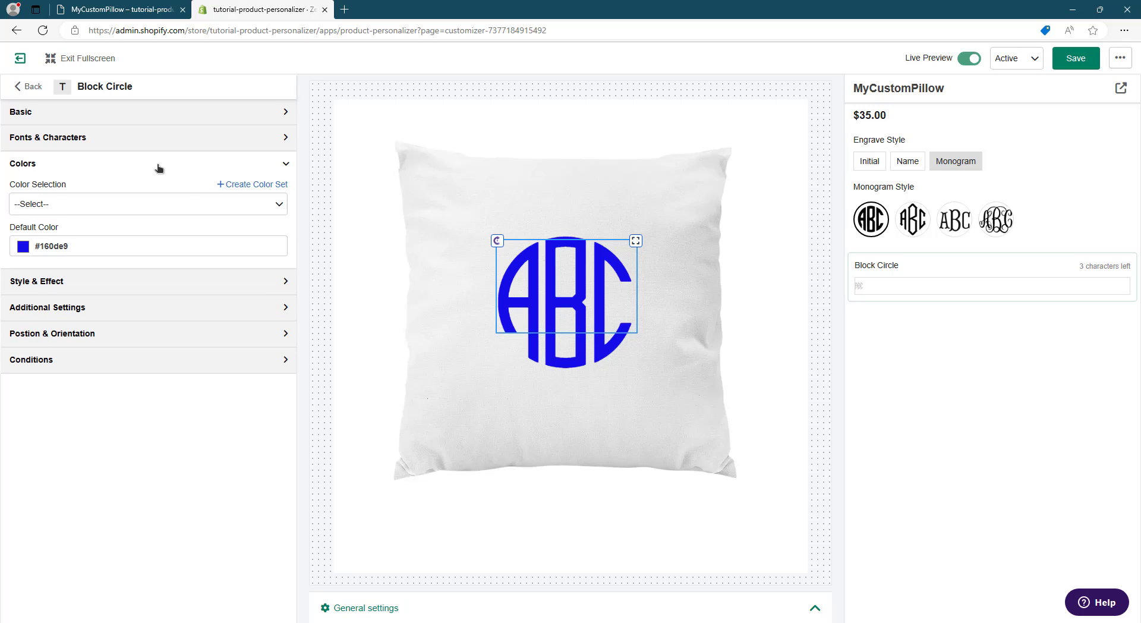
{"action": "left_click", "coordinate": [865, 166]}
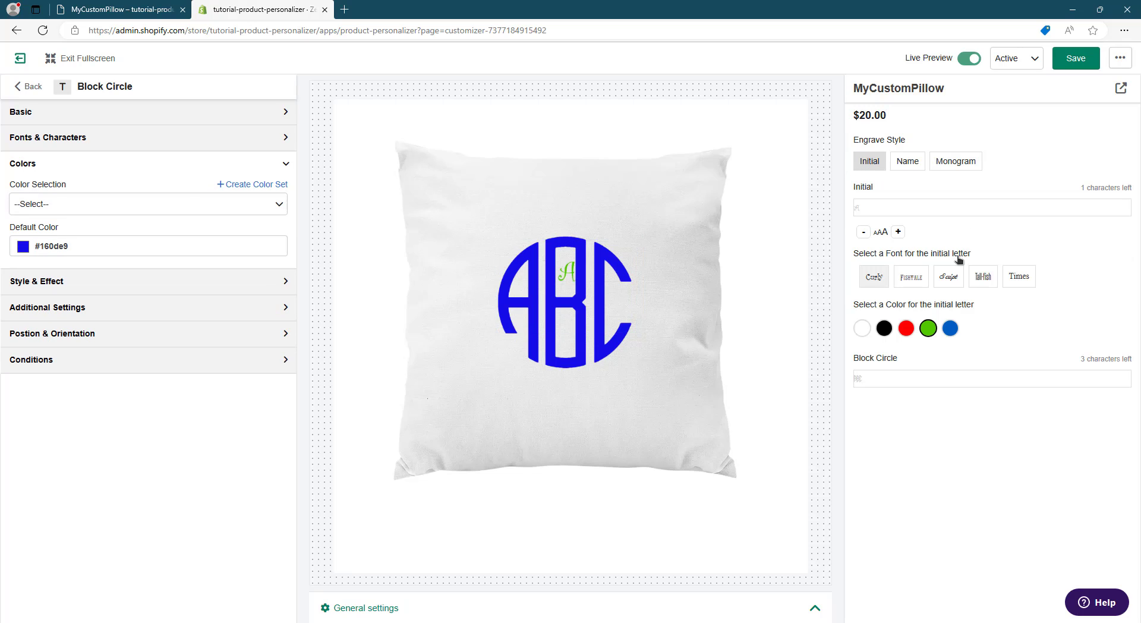
{"action": "left_click", "coordinate": [914, 165]}
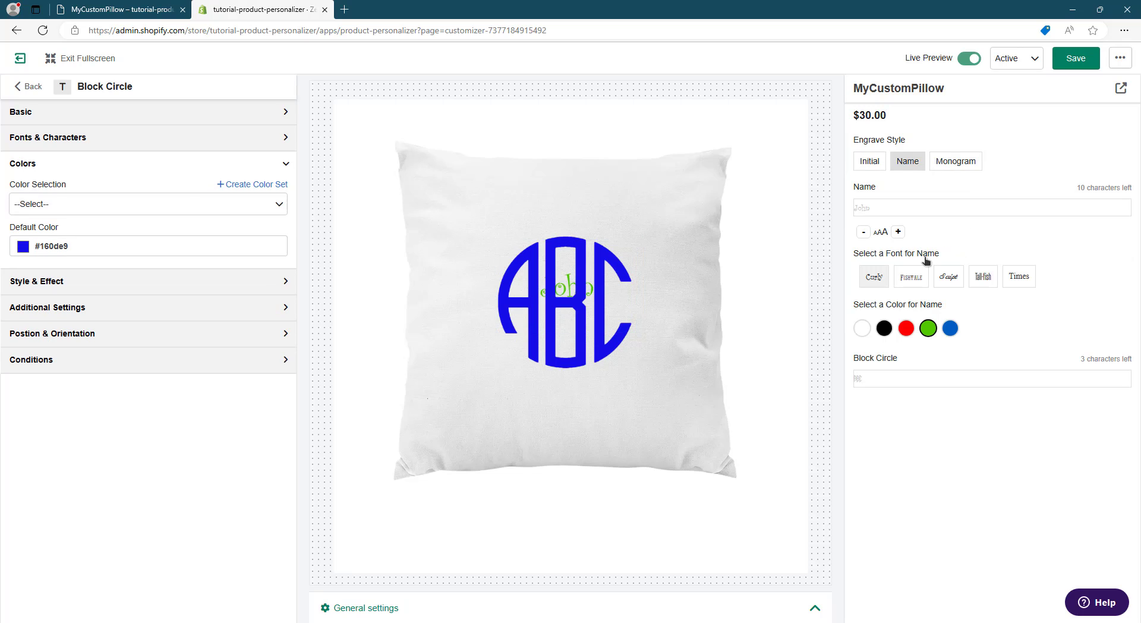
{"action": "left_click", "coordinate": [945, 167]}
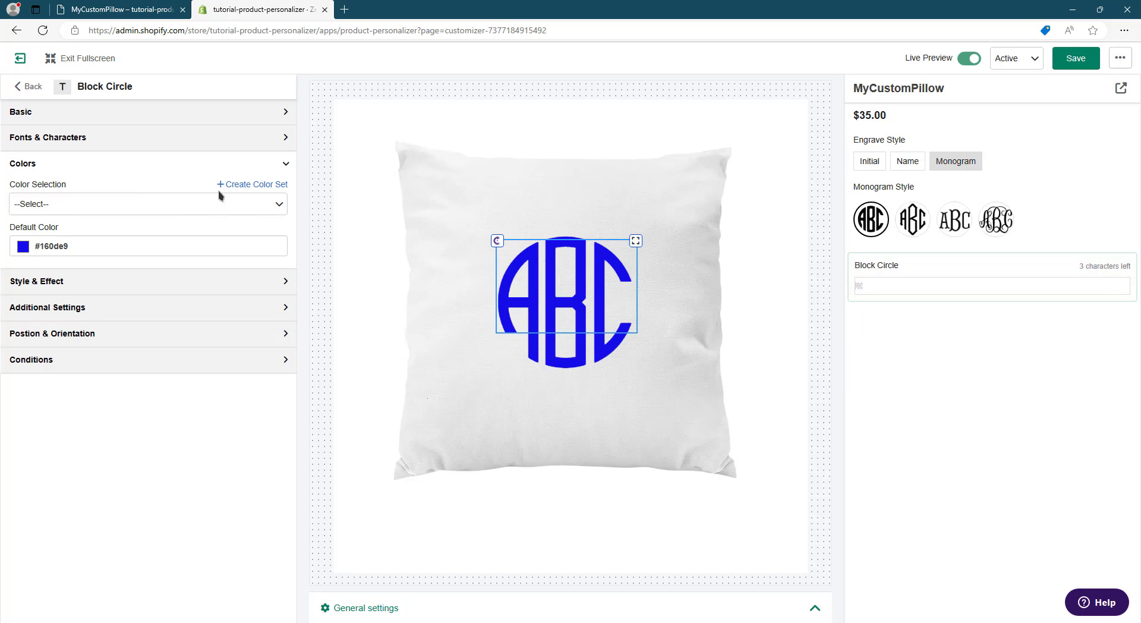
- Assign the Engrave Colors set to the Block Circle text and preview the monogram in blue, green and red
{"action": "left_click", "coordinate": [68, 200]}
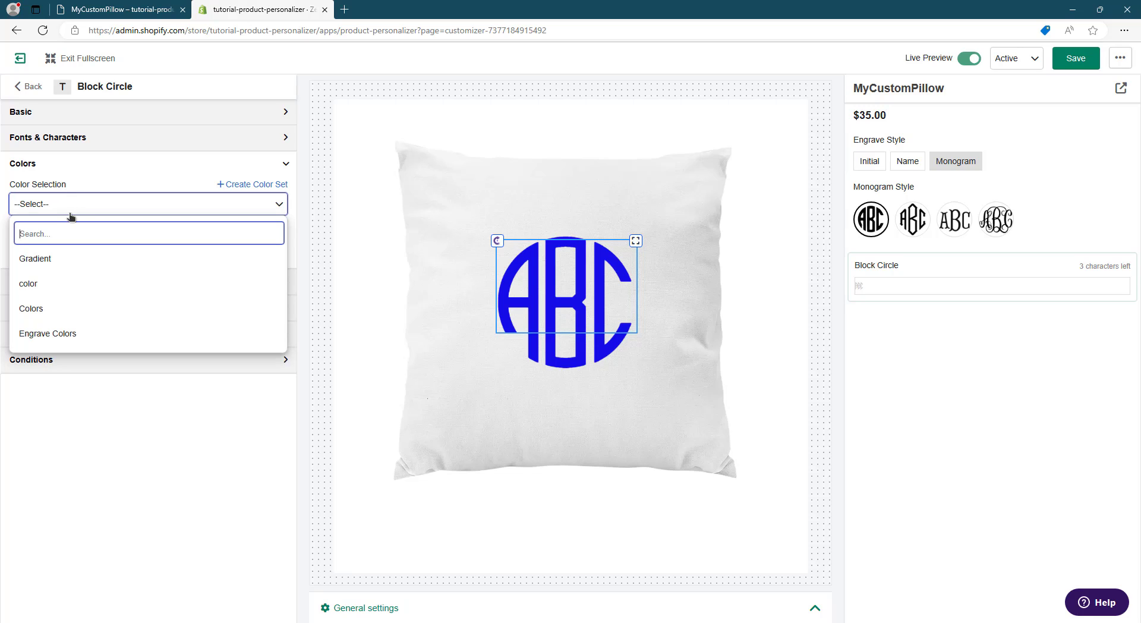
{"action": "left_click", "coordinate": [52, 337]}
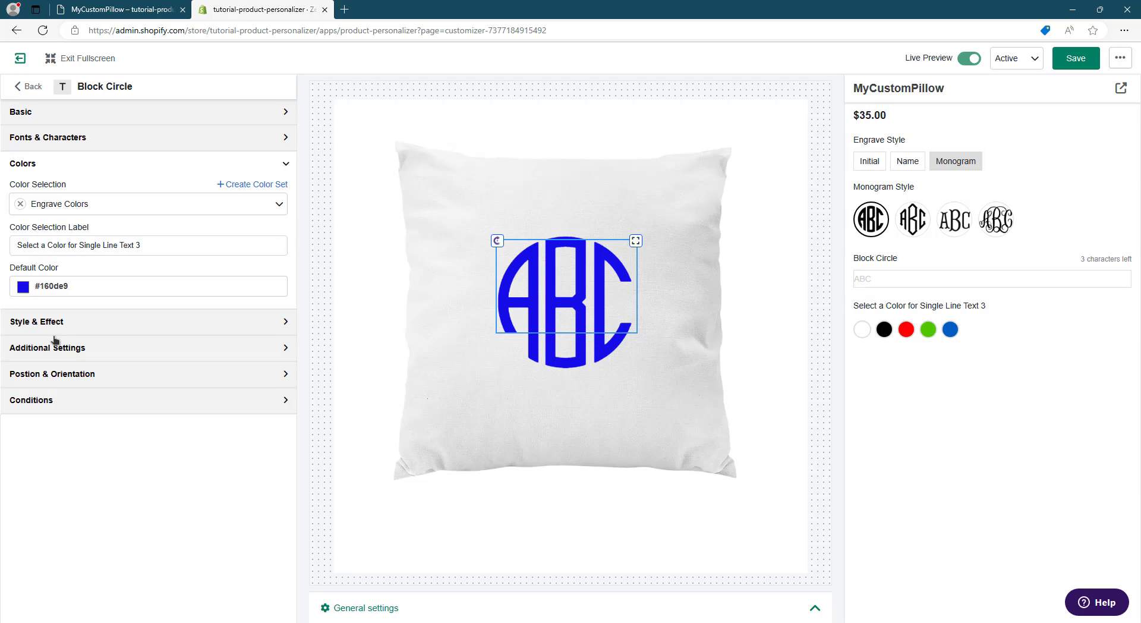
{"action": "left_click", "coordinate": [949, 332]}
{"action": "left_click", "coordinate": [928, 330]}
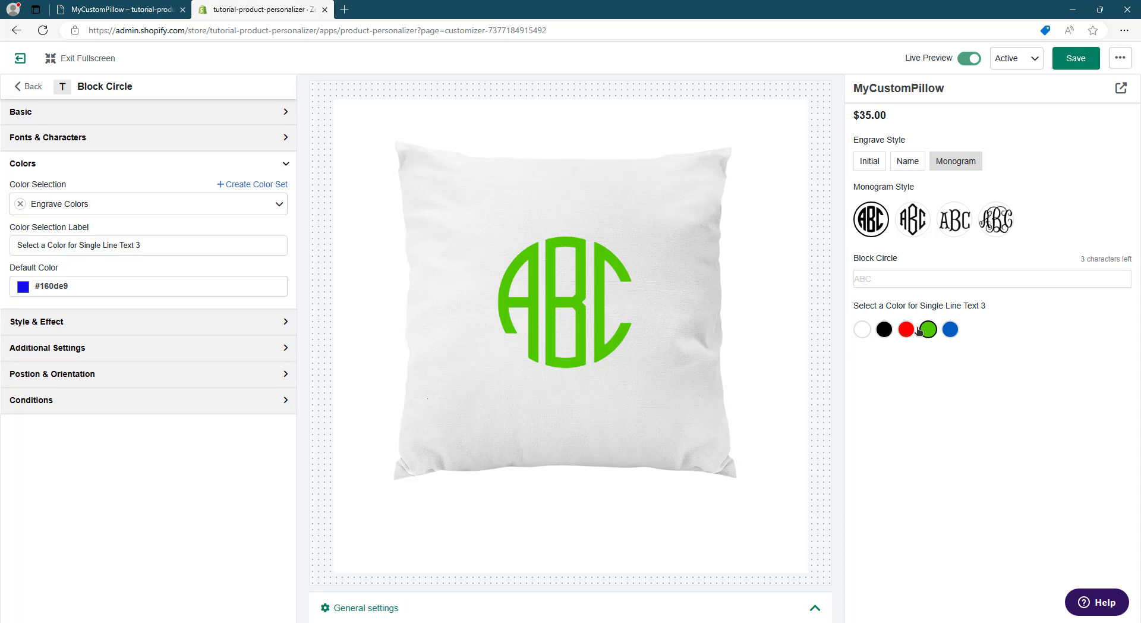
{"action": "left_click", "coordinate": [907, 330]}
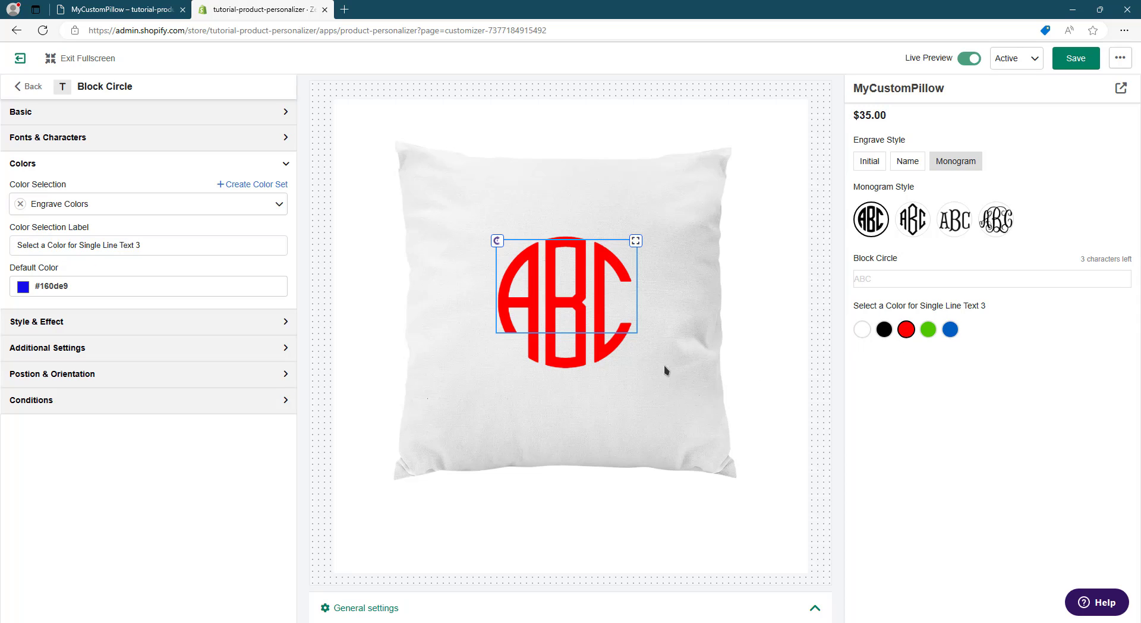
- Shorten the Block Circle color selection label to "Select a Color"
{"action": "left_click_drag", "start_coordinate": [64, 248], "coordinate": [176, 248]}
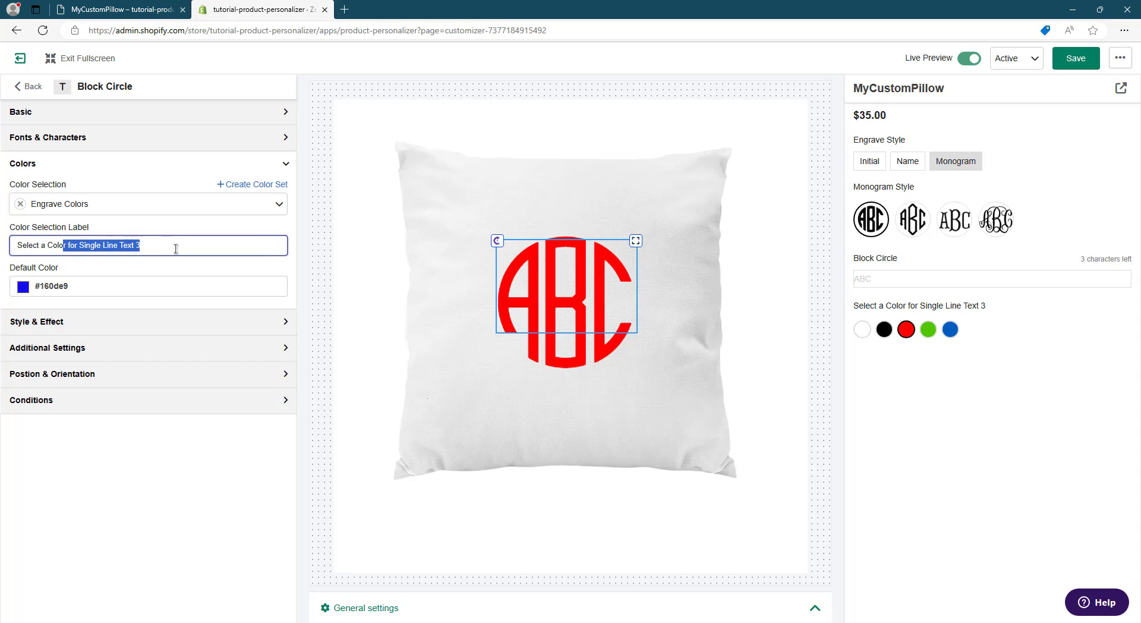
{"action": "key", "text": "BackSpace"}
{"action": "left_click", "coordinate": [183, 469]}
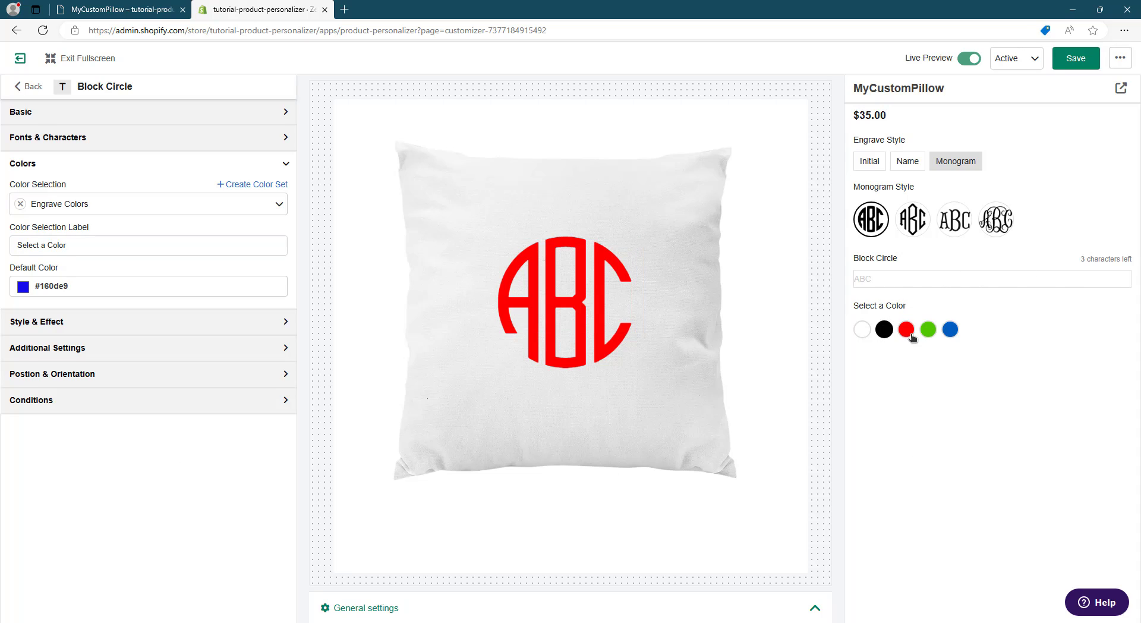
- Add two display conditions to the Block Circle text and set the first to Engrave Style equals Monogram
{"action": "left_click", "coordinate": [912, 220]}
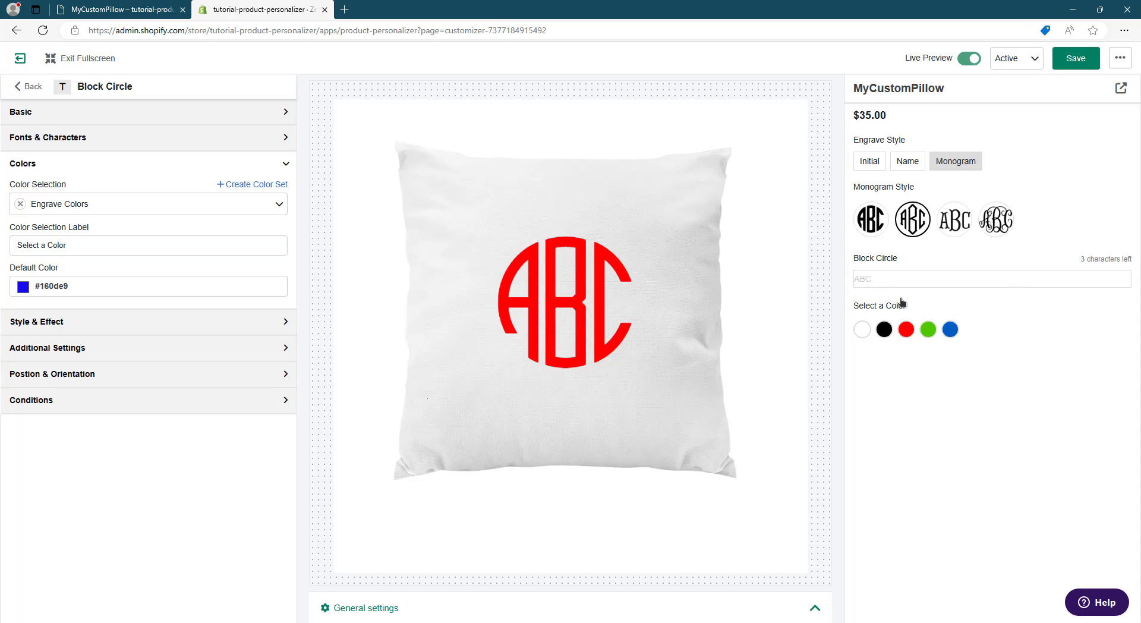
{"action": "left_click", "coordinate": [879, 229]}
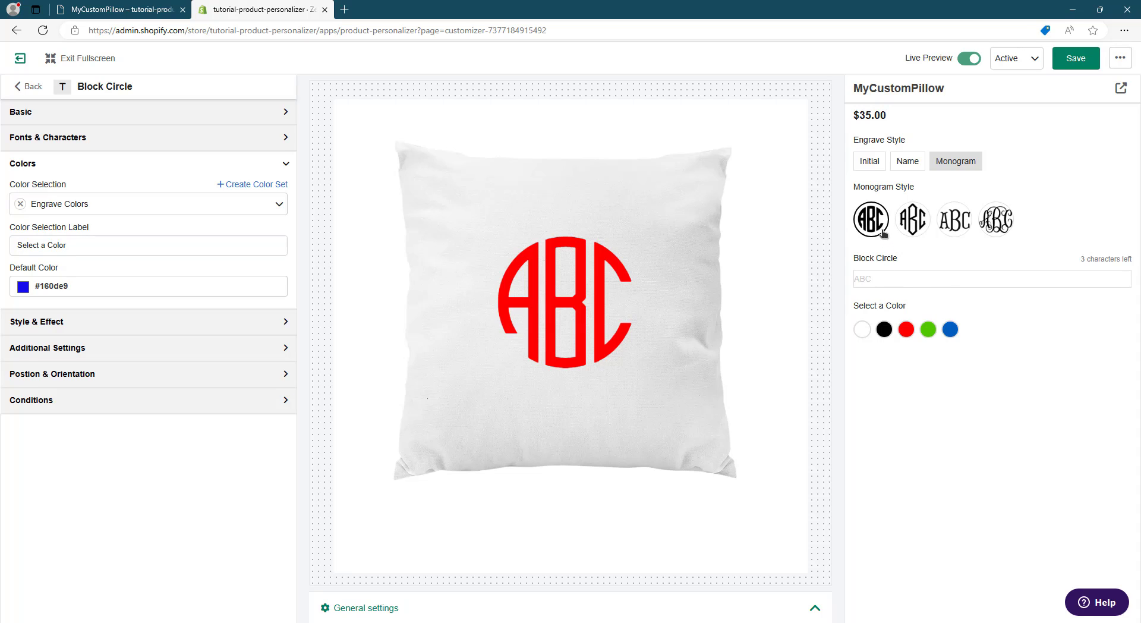
{"action": "left_click", "coordinate": [272, 406]}
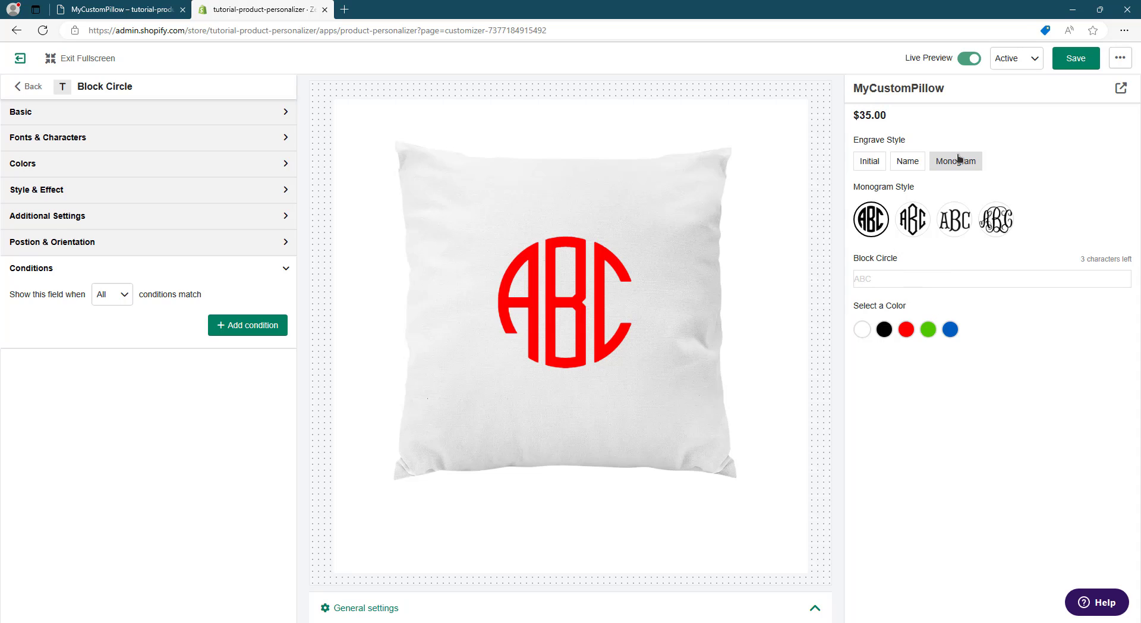
{"action": "left_click", "coordinate": [232, 320]}
{"action": "left_click", "coordinate": [253, 387]}
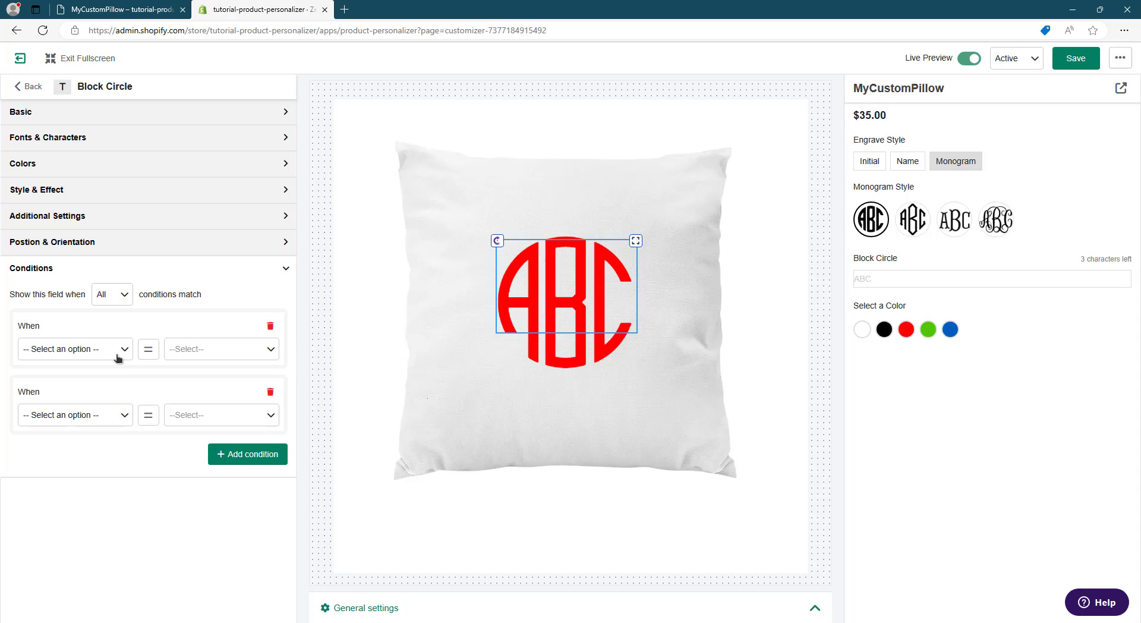
{"action": "left_click", "coordinate": [117, 357]}
{"action": "left_click", "coordinate": [100, 401]}
{"action": "left_click", "coordinate": [107, 352]}
{"action": "left_click", "coordinate": [104, 376]}
{"action": "left_click", "coordinate": [206, 349]}
{"action": "left_click", "coordinate": [212, 465]}
- Set the second Block Circle condition to Monogram Style equals Block Circle
{"action": "left_click", "coordinate": [119, 424]}
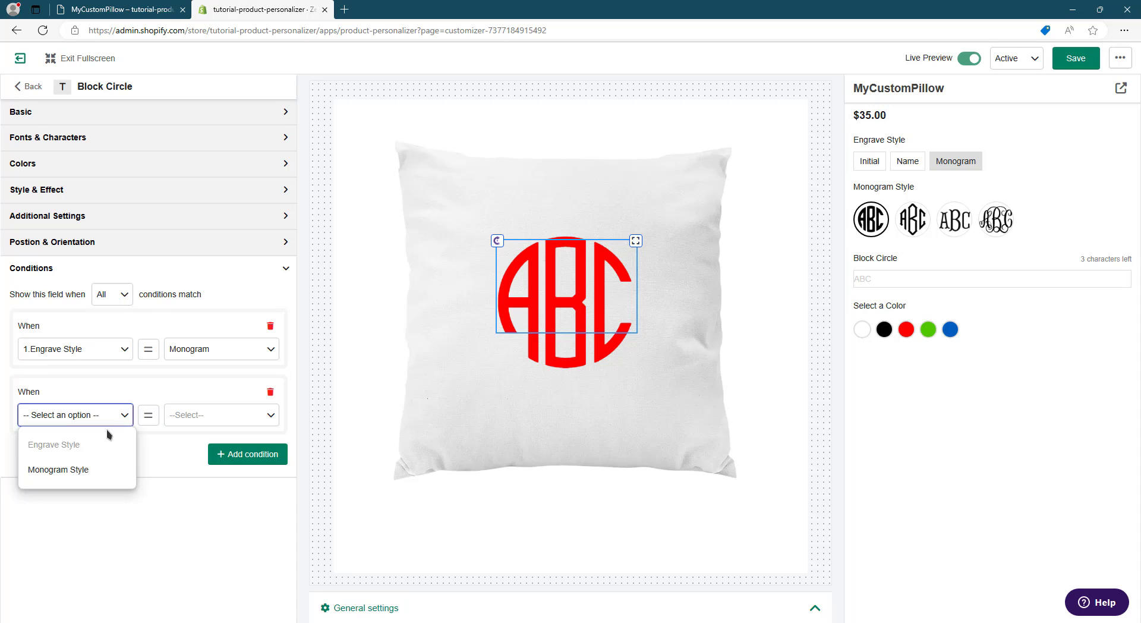
{"action": "left_click", "coordinate": [89, 469]}
{"action": "left_click", "coordinate": [205, 421]}
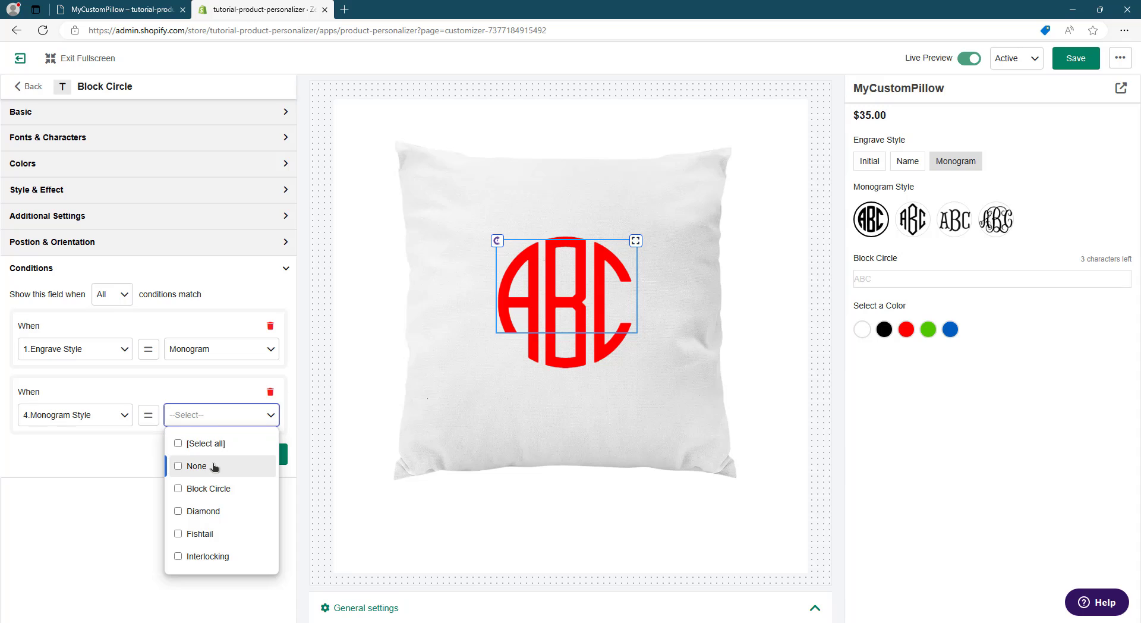
{"action": "left_click", "coordinate": [221, 489]}
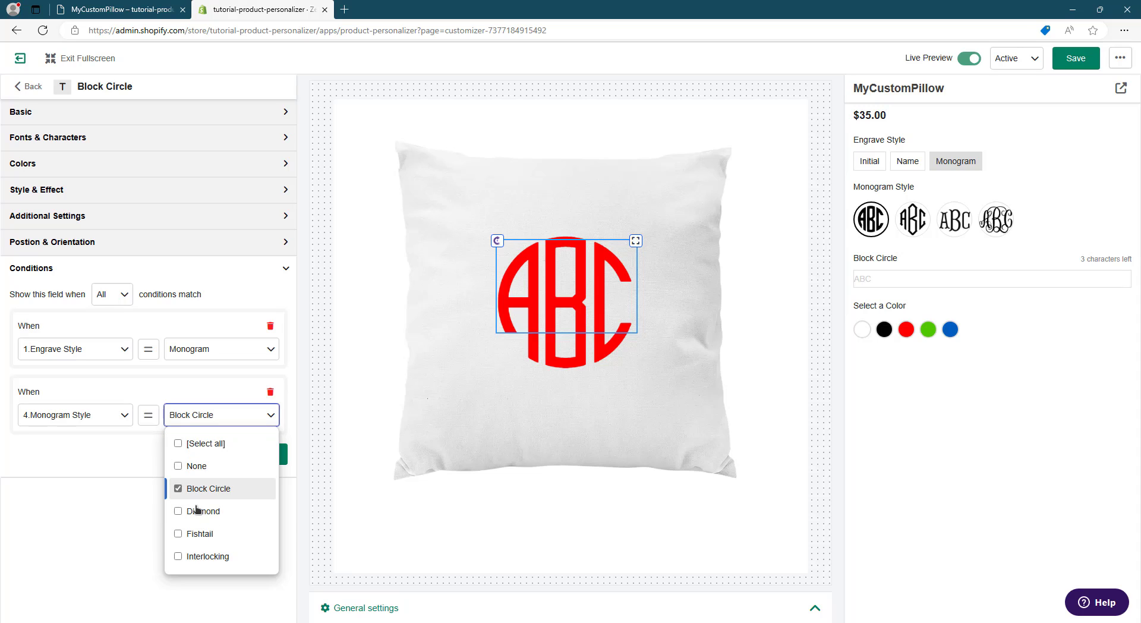
{"action": "left_click", "coordinate": [98, 498]}
{"action": "left_click", "coordinate": [733, 336]}
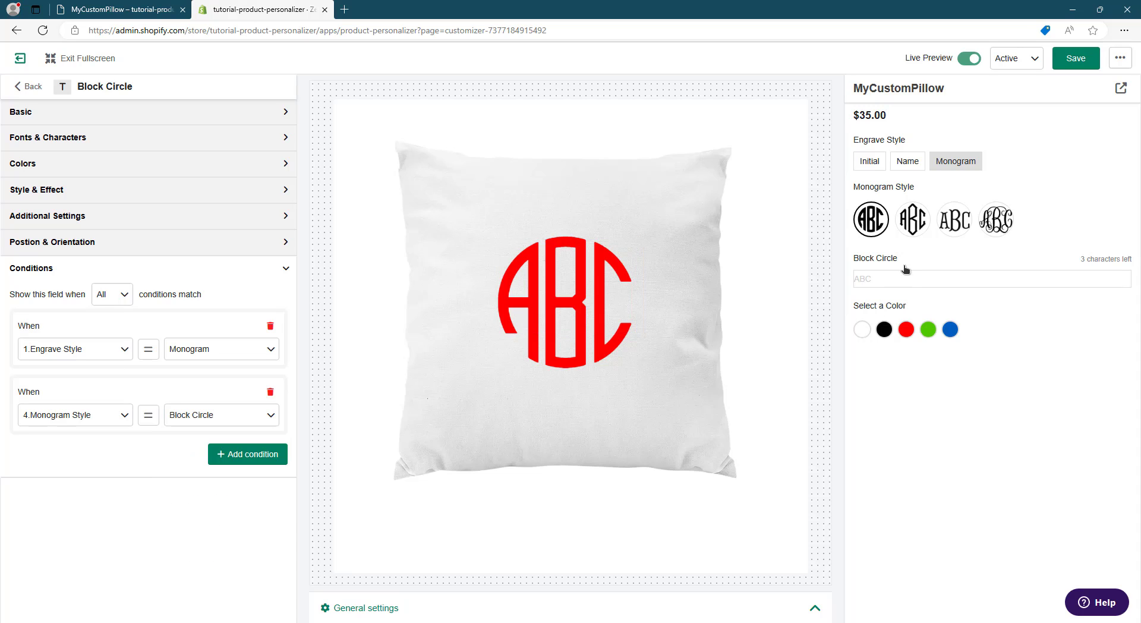
- Test the Block Circle conditions by previewing the Name engrave style, and the Diamond and Block Circle monogram styles
{"action": "left_click", "coordinate": [914, 165]}
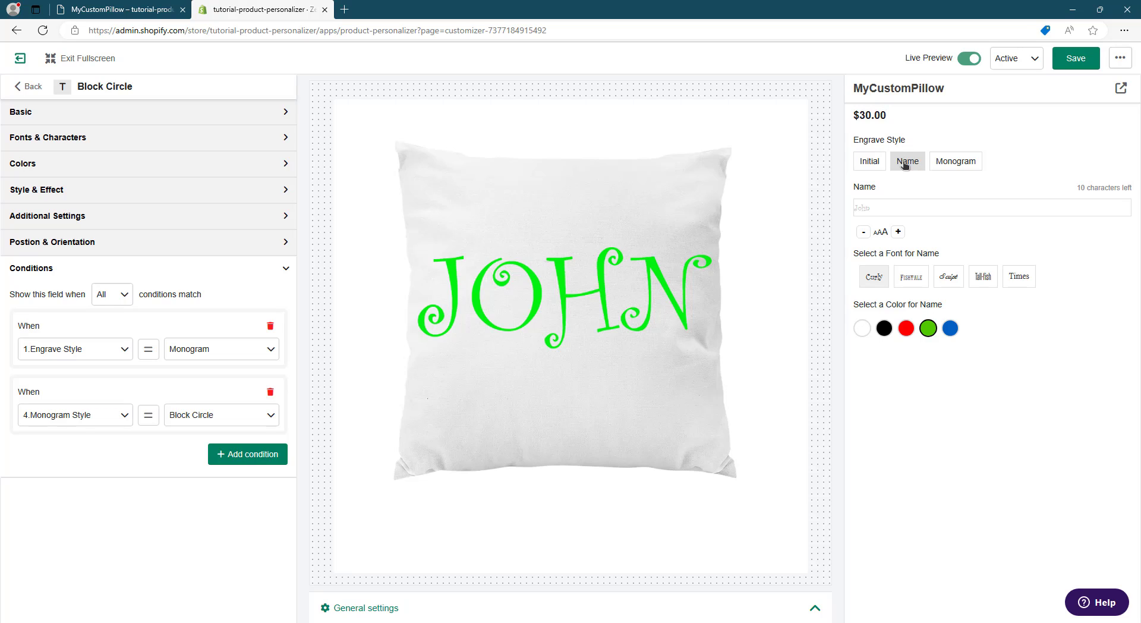
{"action": "left_click", "coordinate": [943, 162]}
{"action": "left_click", "coordinate": [926, 221]}
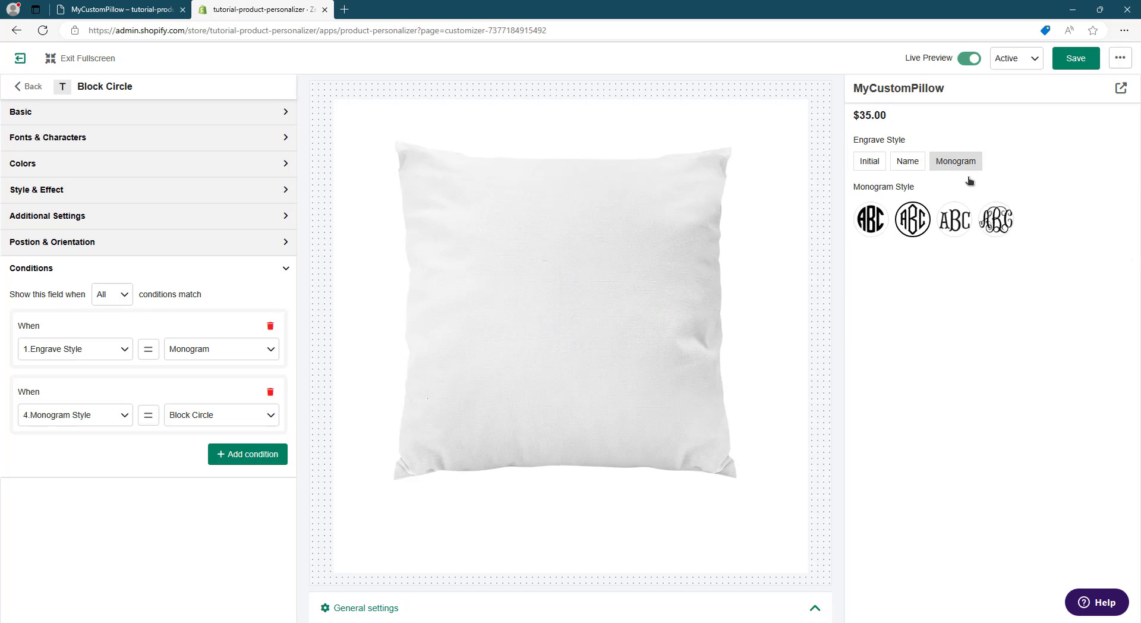
{"action": "left_click", "coordinate": [876, 221]}
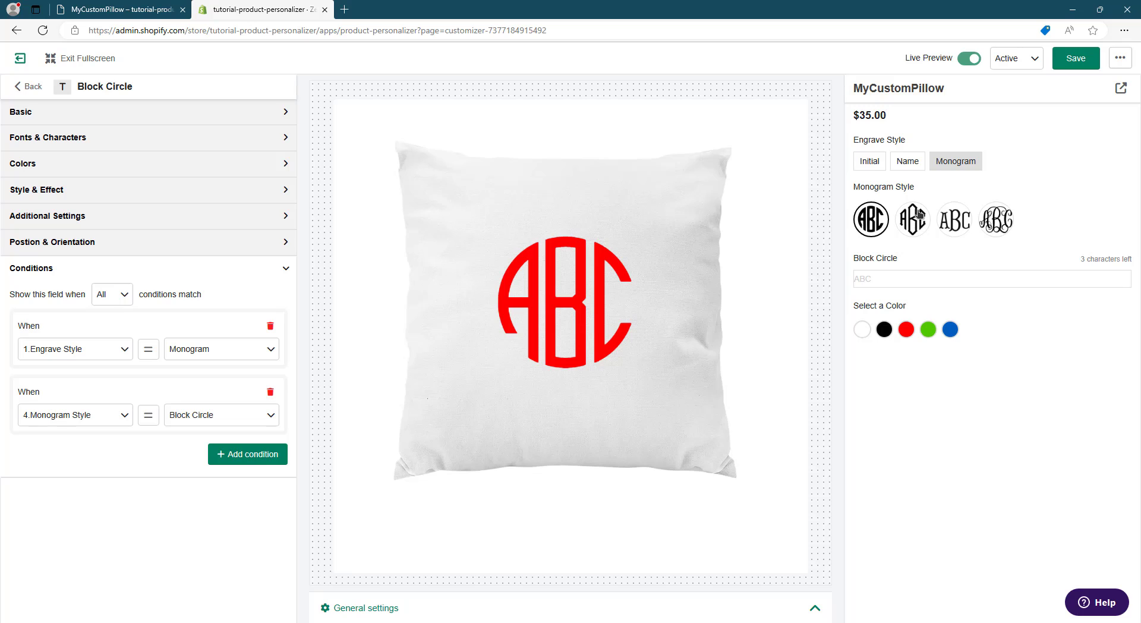
- Duplicate the Block Circle element and change the copy's label to "Diamond"
{"action": "left_click", "coordinate": [30, 89]}
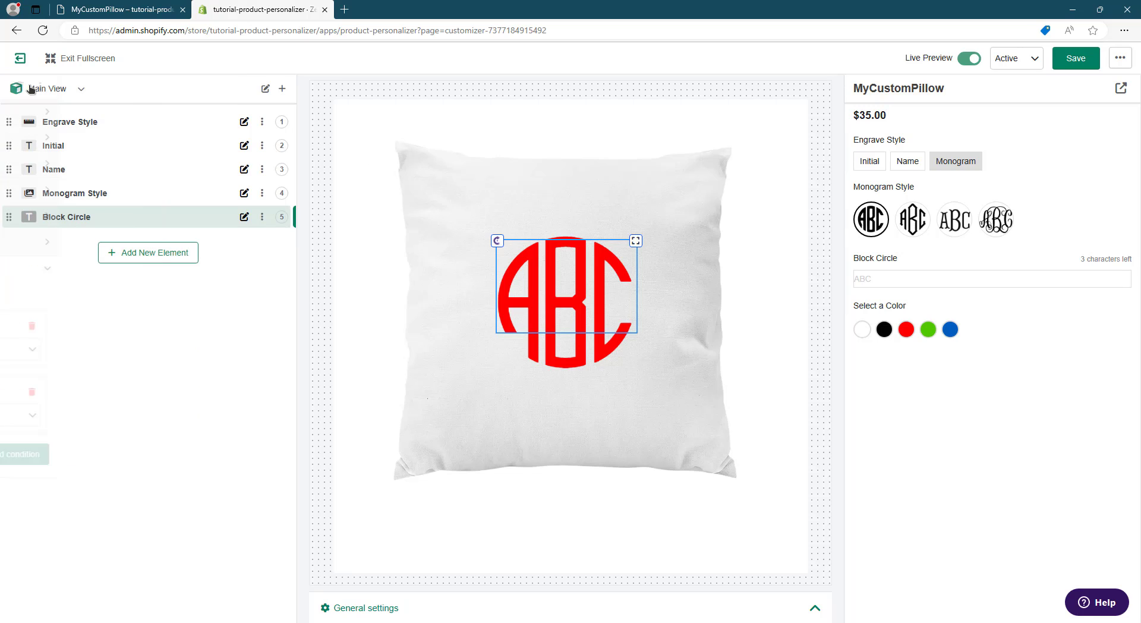
{"action": "left_click", "coordinate": [262, 218]}
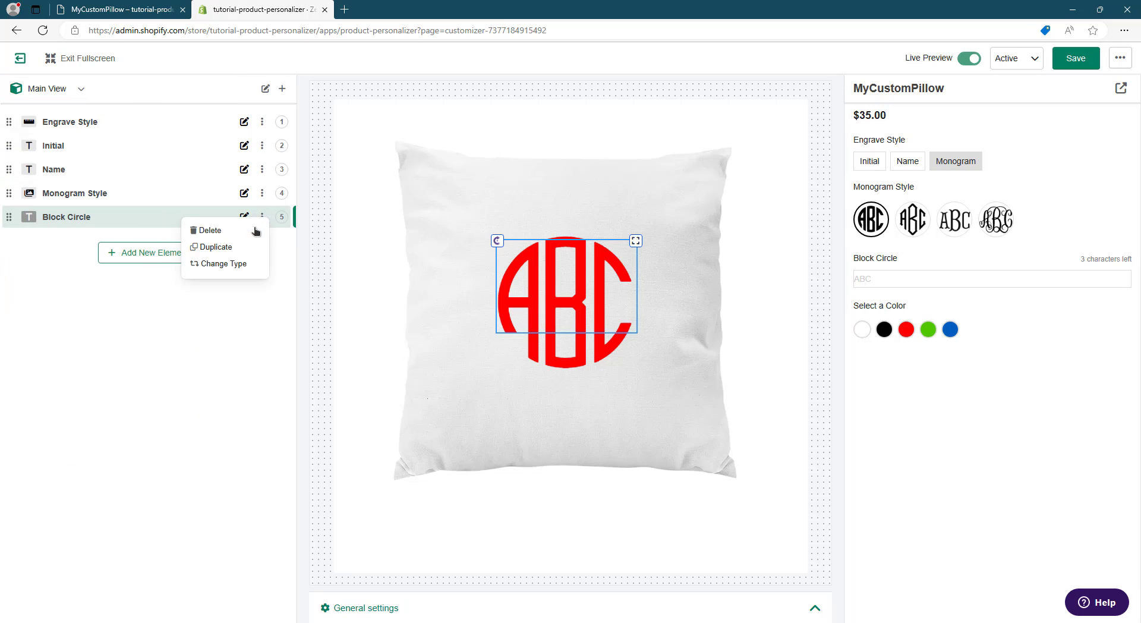
{"action": "left_click", "coordinate": [242, 252]}
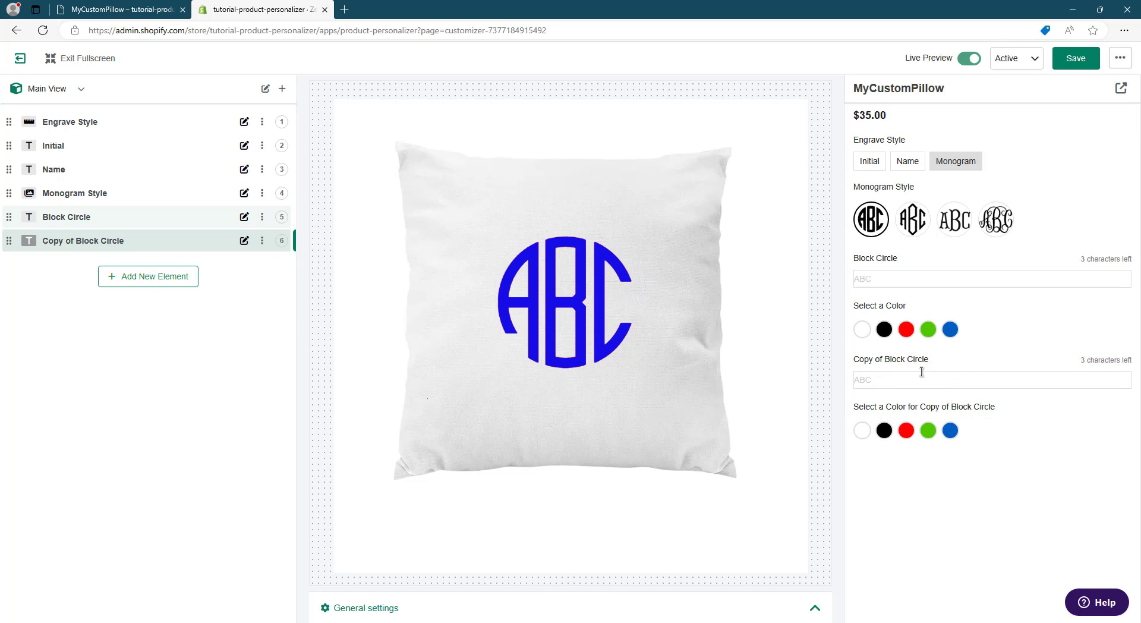
{"action": "left_click", "coordinate": [100, 246]}
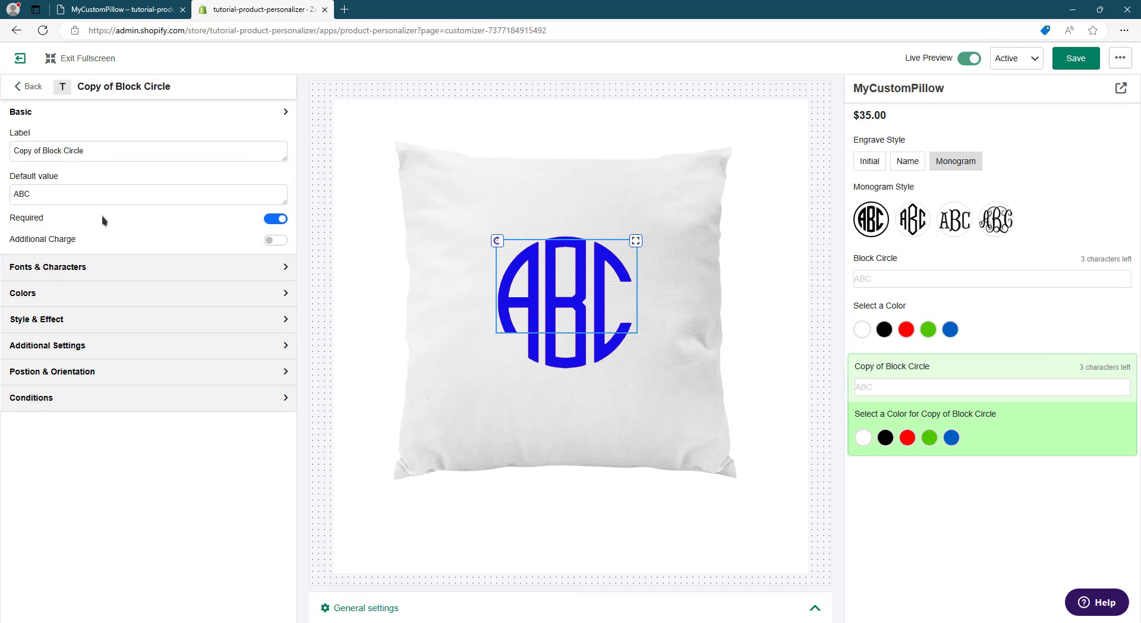
{"action": "left_click_drag", "start_coordinate": [81, 148], "coordinate": [8, 152]}
{"action": "type", "text": "Diamond"}
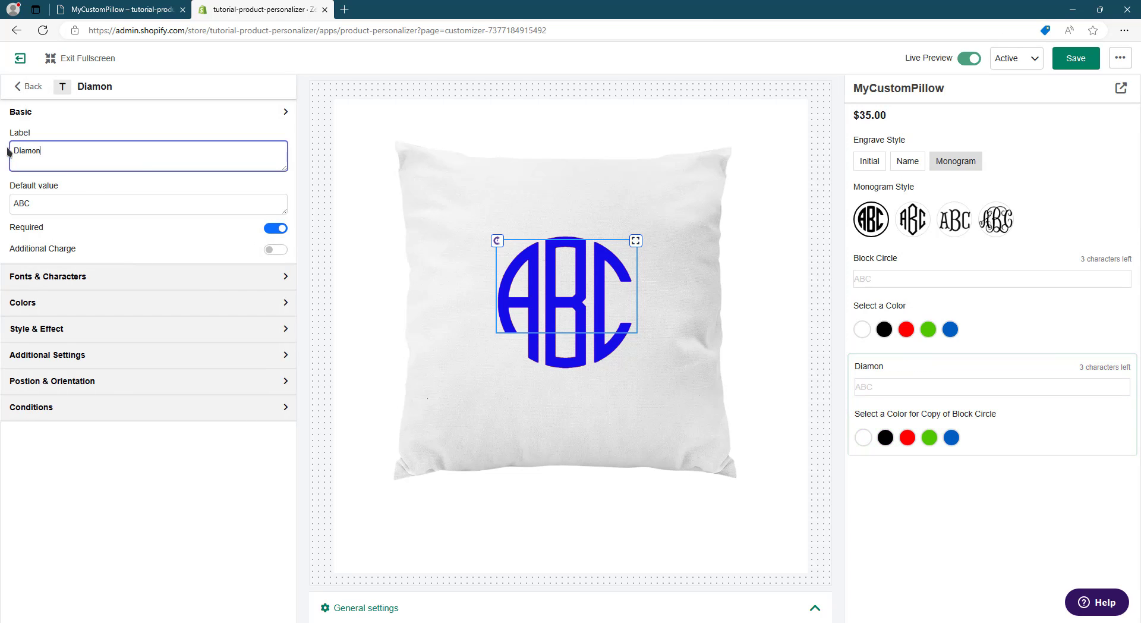
- Upload the fonts Diamond-mono-center.ttf, Diamond-mono-left.ttf and Diamond-mono-right.ttf through the Diamond element's first initial font setting
{"action": "left_click", "coordinate": [77, 274]}
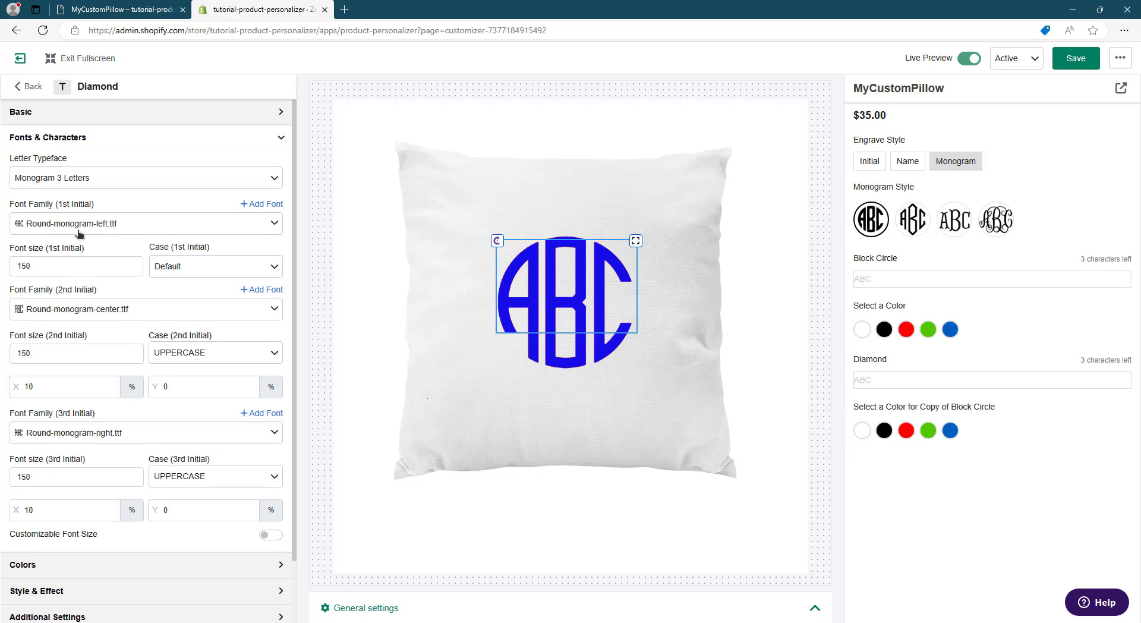
{"action": "left_click", "coordinate": [262, 204]}
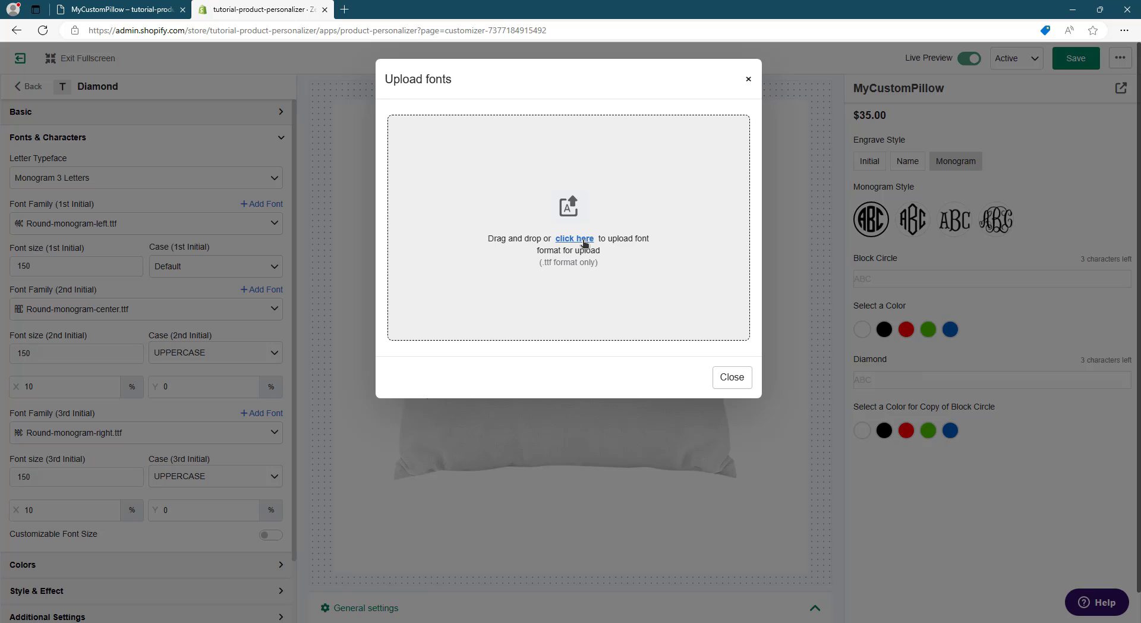
{"action": "left_click", "coordinate": [574, 238]}
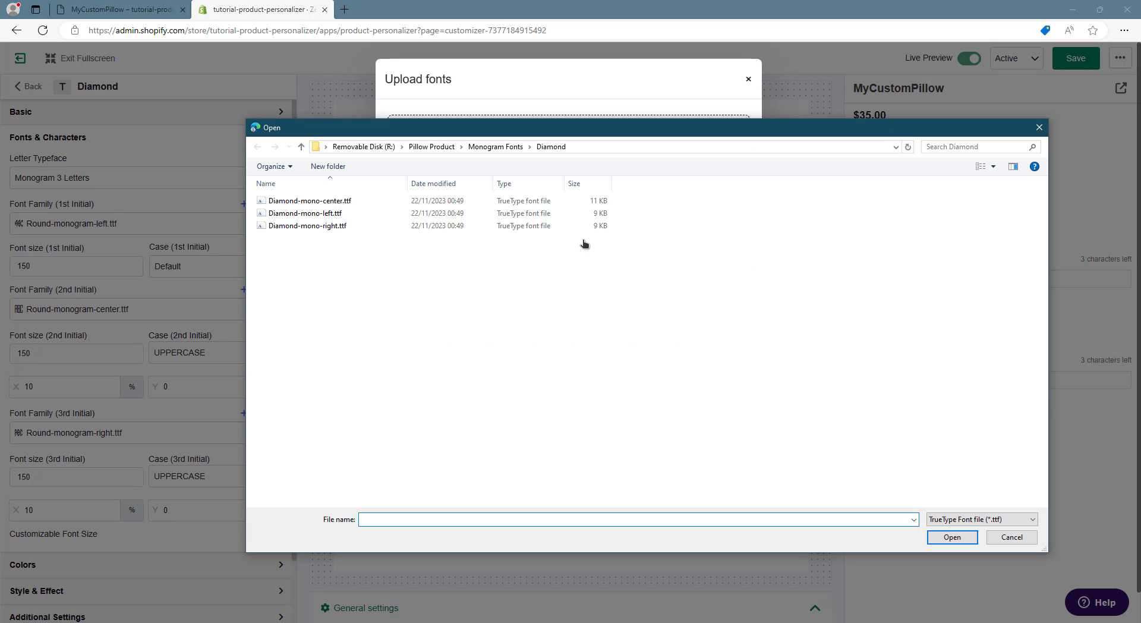
{"action": "left_click_drag", "start_coordinate": [635, 261], "coordinate": [255, 194]}
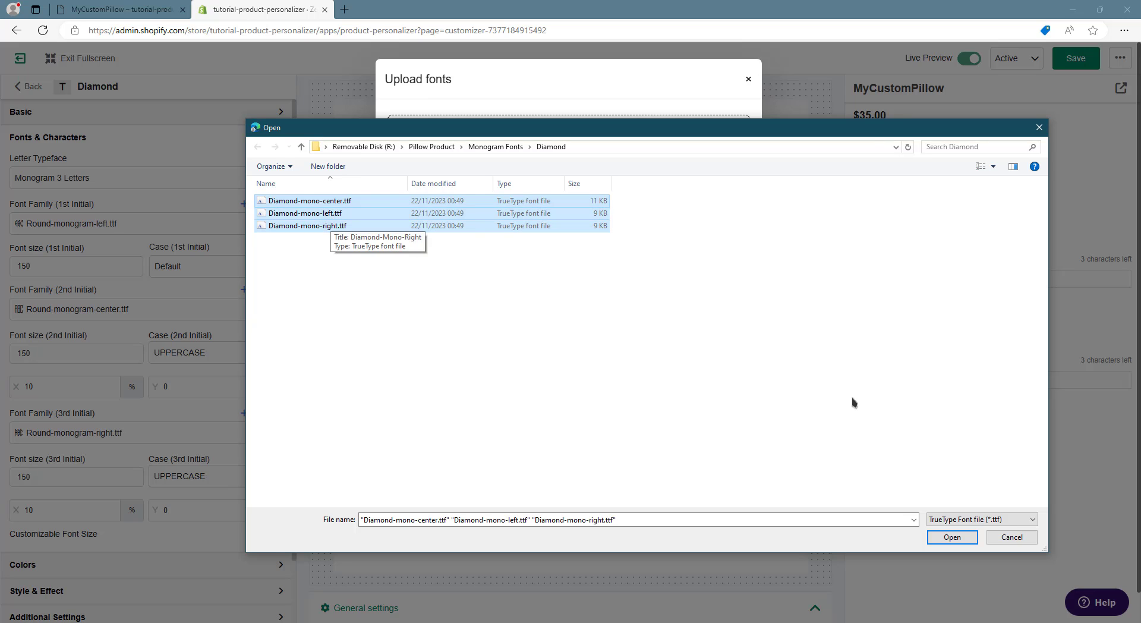
{"action": "left_click", "coordinate": [952, 537]}
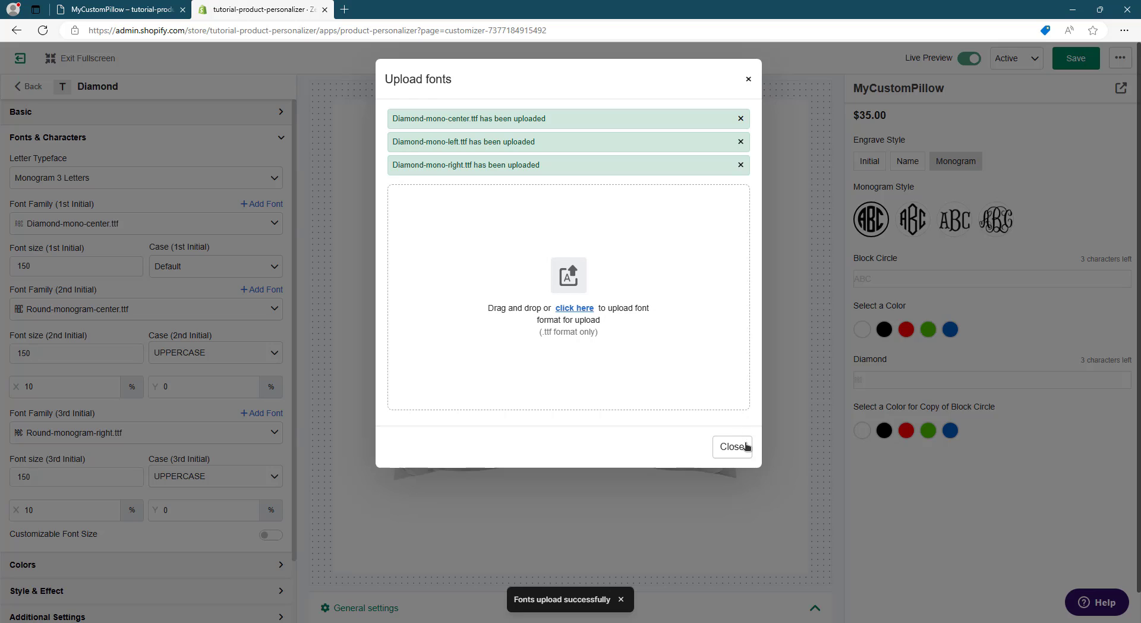
{"action": "left_click", "coordinate": [734, 446]}
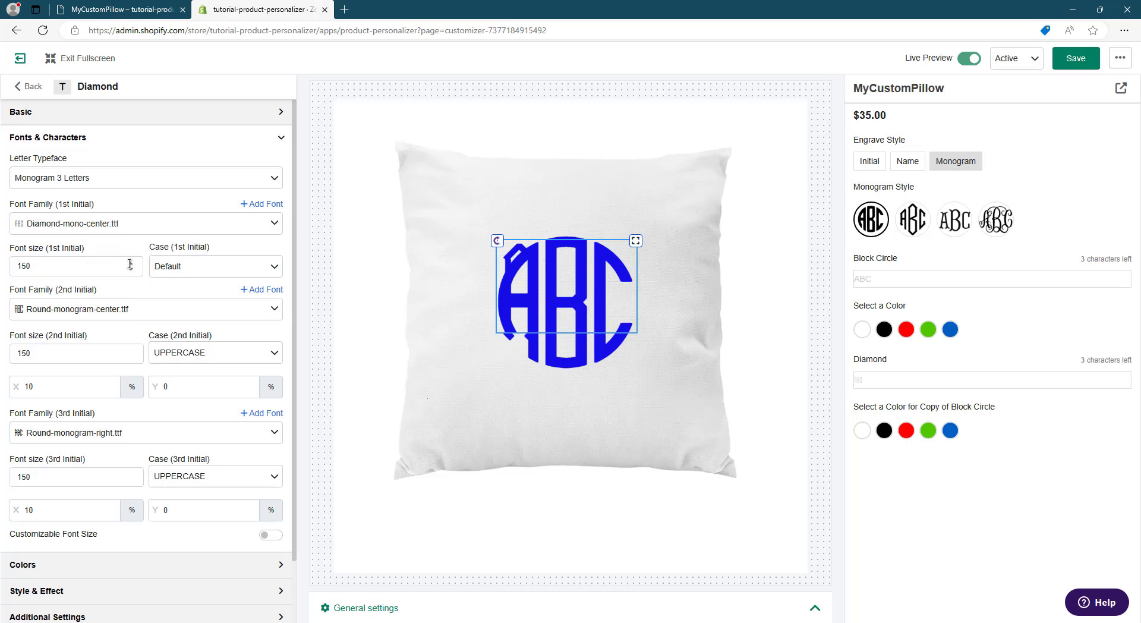
- Change the Diamond element's Monogram Style condition from Block Circle to Diamond
{"action": "left_click", "coordinate": [61, 271]}
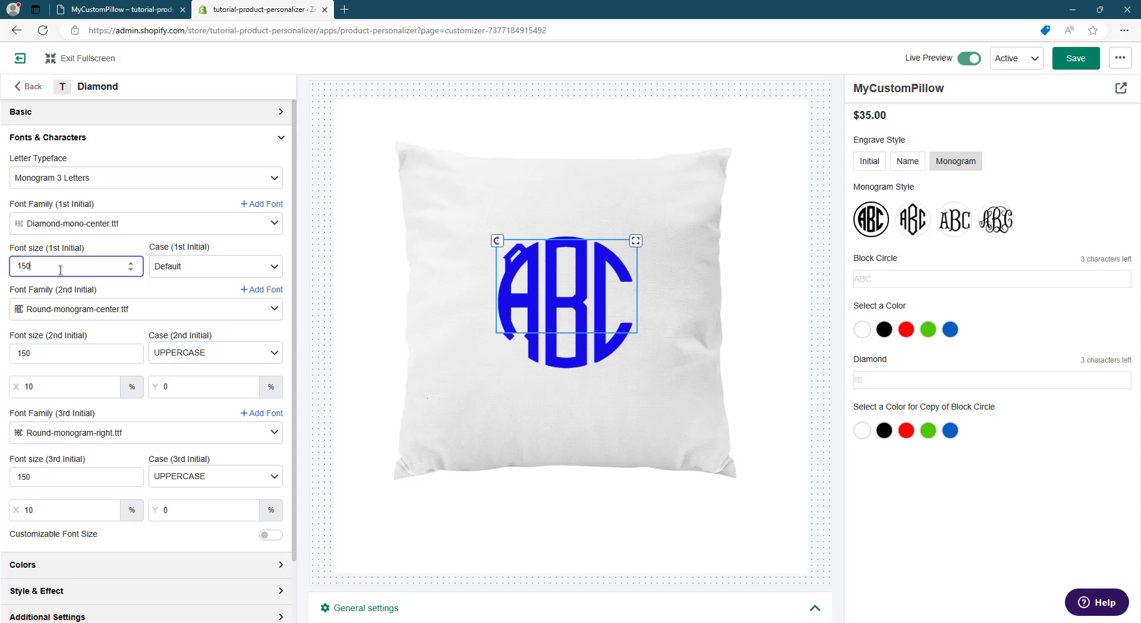
{"action": "scroll", "coordinate": [91, 267], "scroll_direction": "down", "scroll_amount": 2}
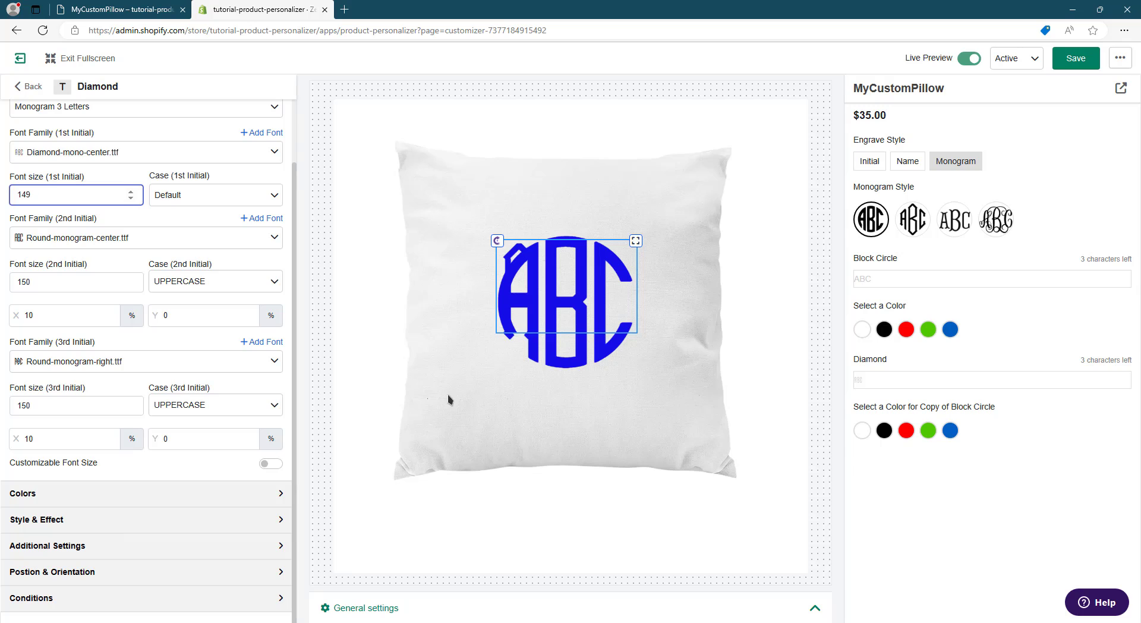
{"action": "left_click", "coordinate": [287, 601]}
{"action": "left_click", "coordinate": [204, 420]}
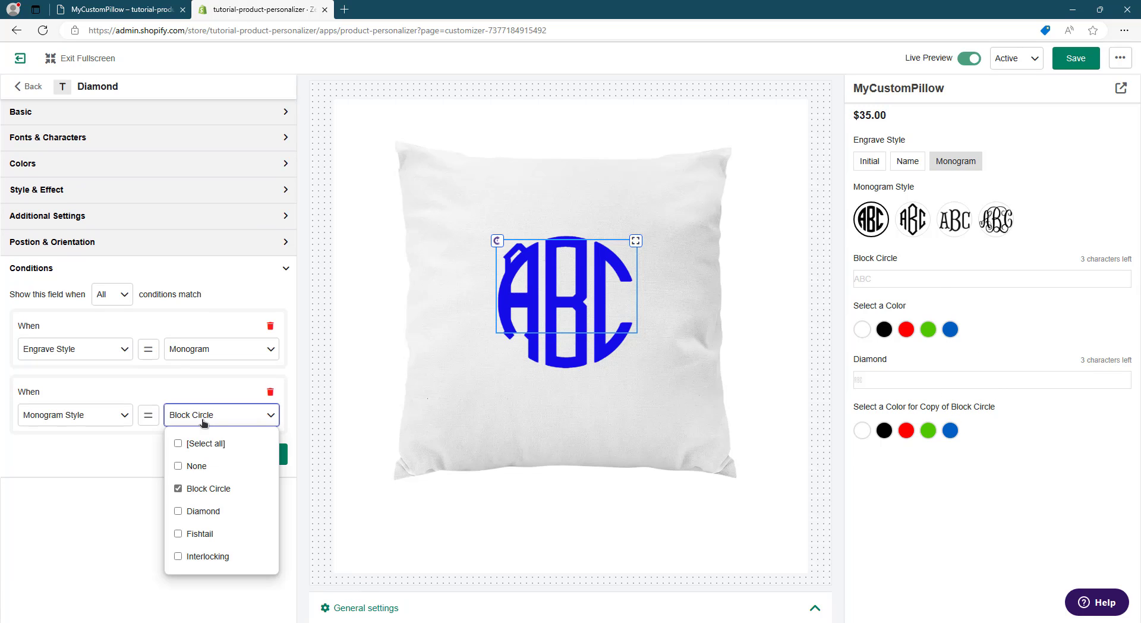
{"action": "left_click", "coordinate": [220, 513]}
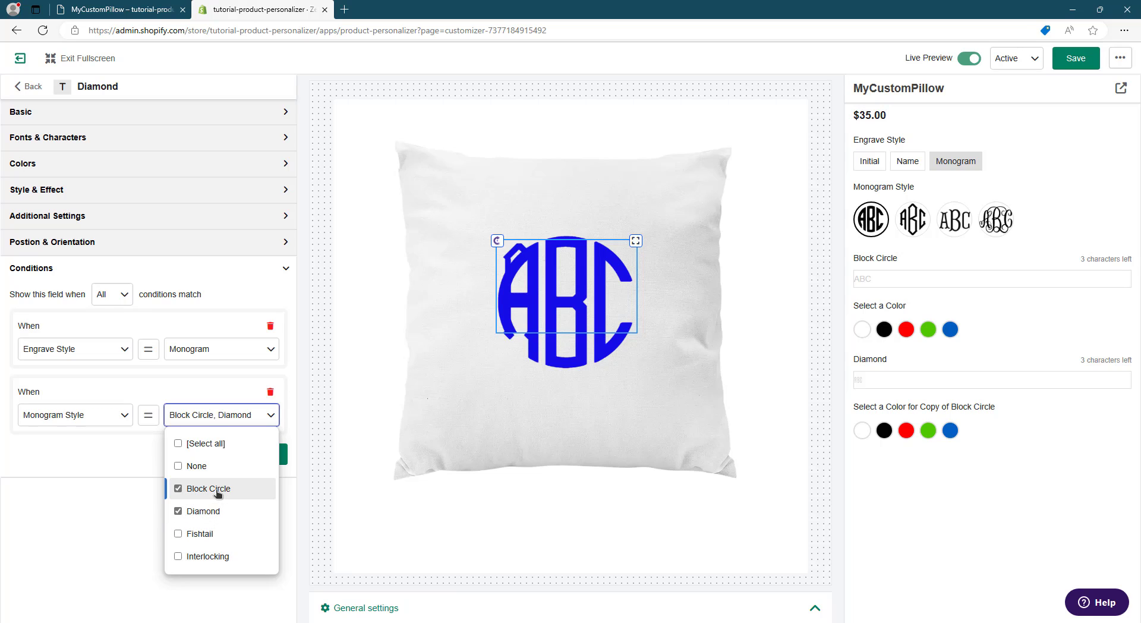
{"action": "left_click", "coordinate": [218, 491]}
{"action": "left_click", "coordinate": [80, 488]}
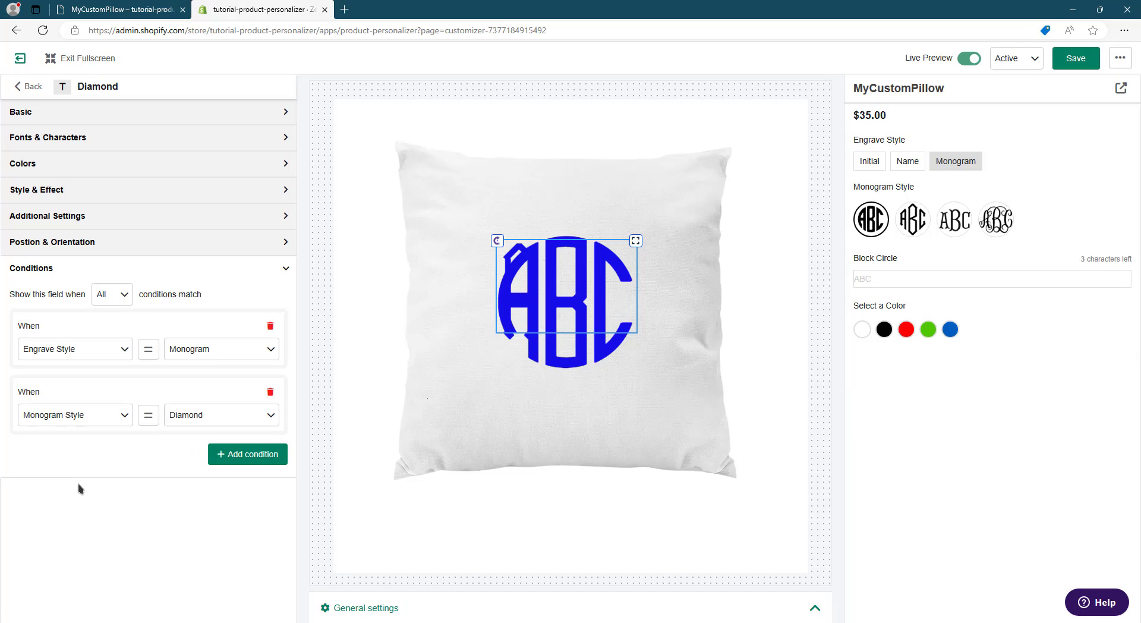
- Test the Diamond condition by previewing the Diamond and Block Circle monogram styles
{"action": "left_click", "coordinate": [912, 226]}
{"action": "left_click", "coordinate": [872, 220]}
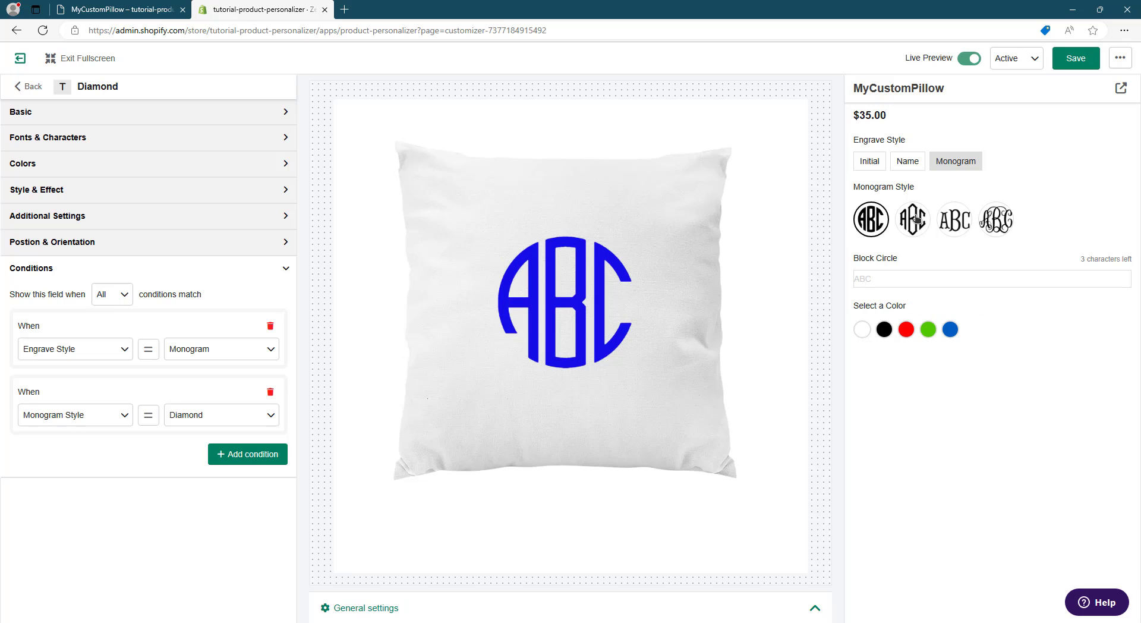
{"action": "left_click", "coordinate": [913, 219]}
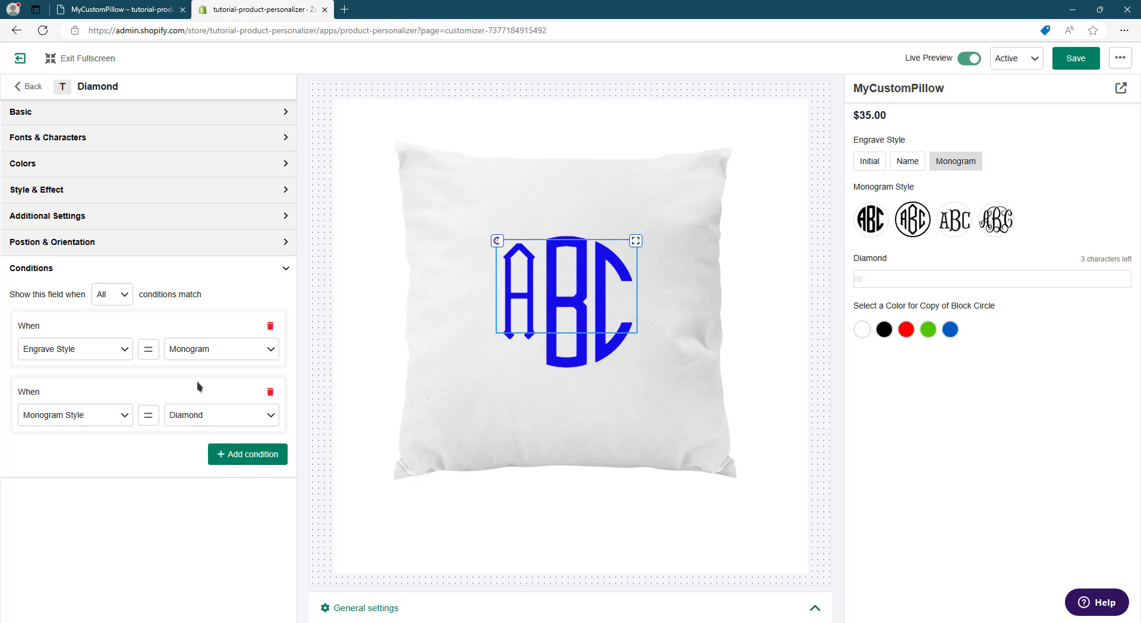
- Assign Diamond-mono-left.ttf, Diamond-mono-center.ttf and Diamond-mono-right.ttf to the Diamond element's first, second and third initials respectively
{"action": "left_click", "coordinate": [62, 139]}
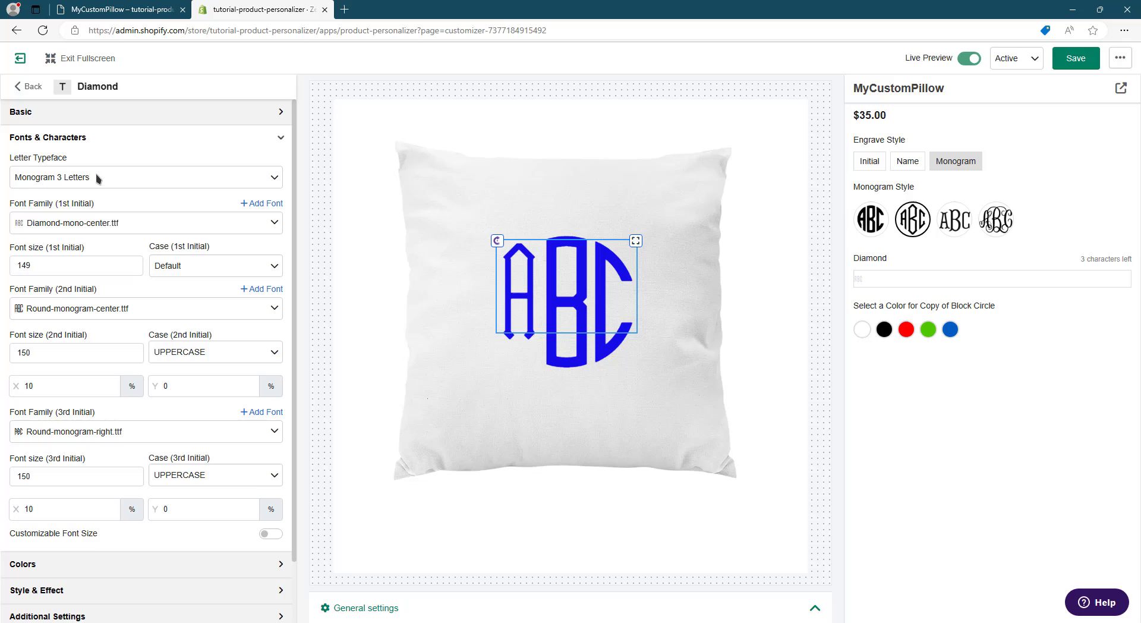
{"action": "left_click", "coordinate": [112, 231]}
{"action": "type", "text": "dia"}
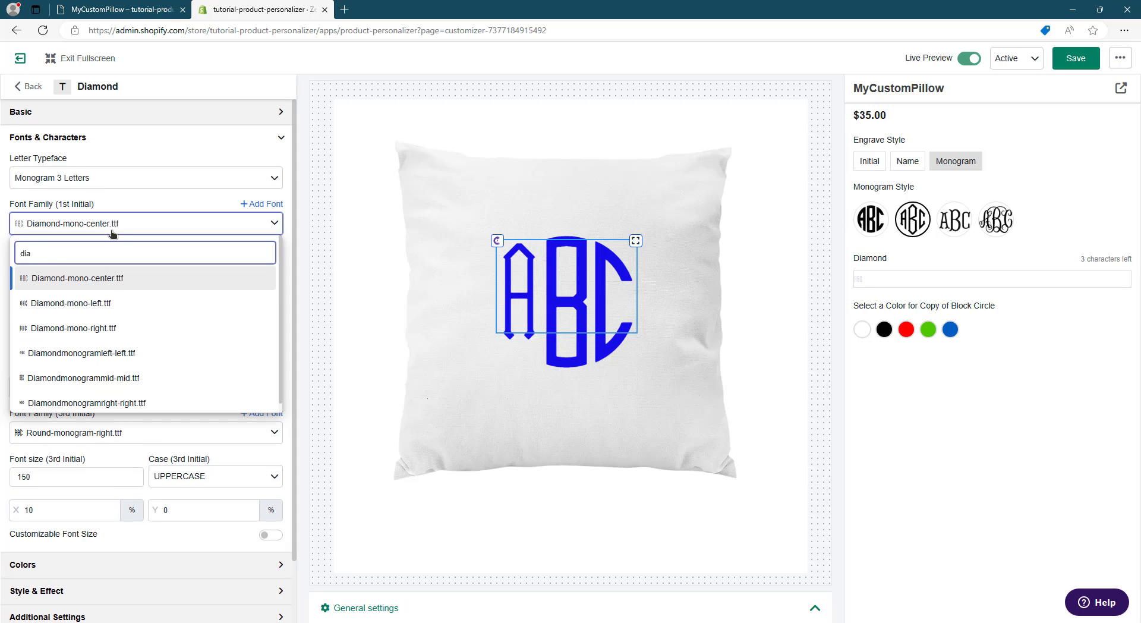
{"action": "left_click", "coordinate": [93, 306]}
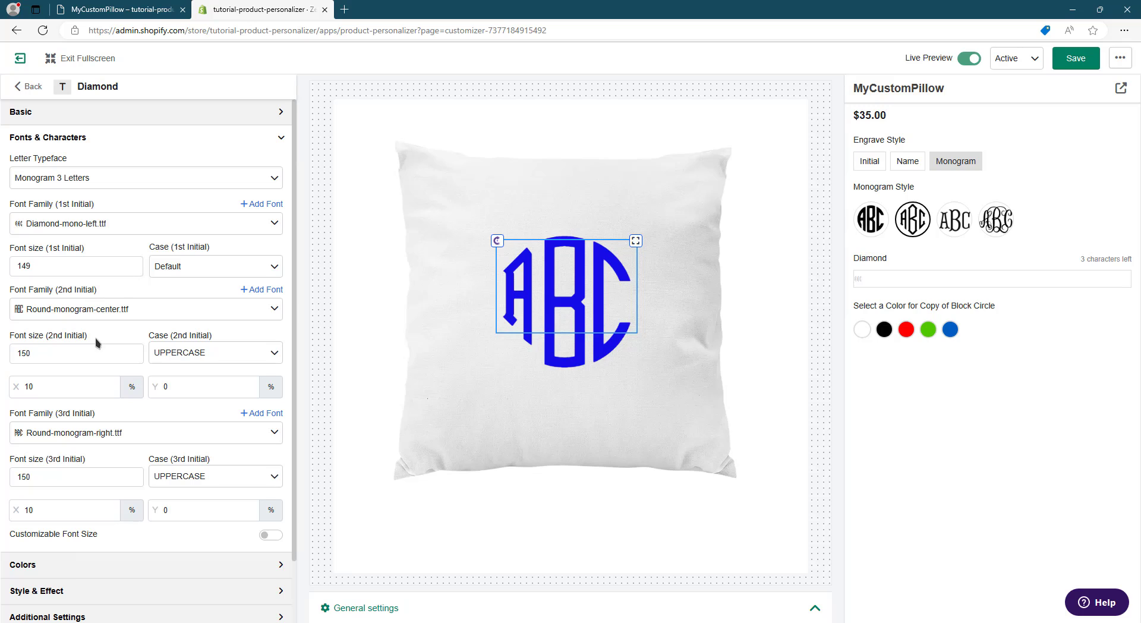
{"action": "left_click", "coordinate": [95, 318]}
{"action": "type", "text": "dia"}
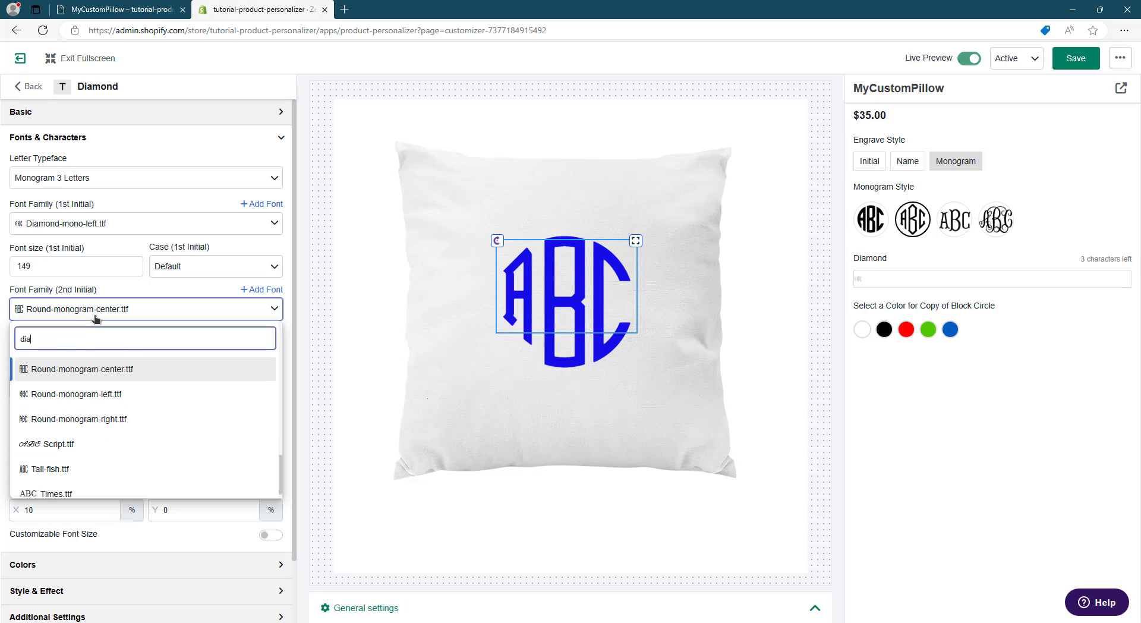
{"action": "type", "text": "mond"}
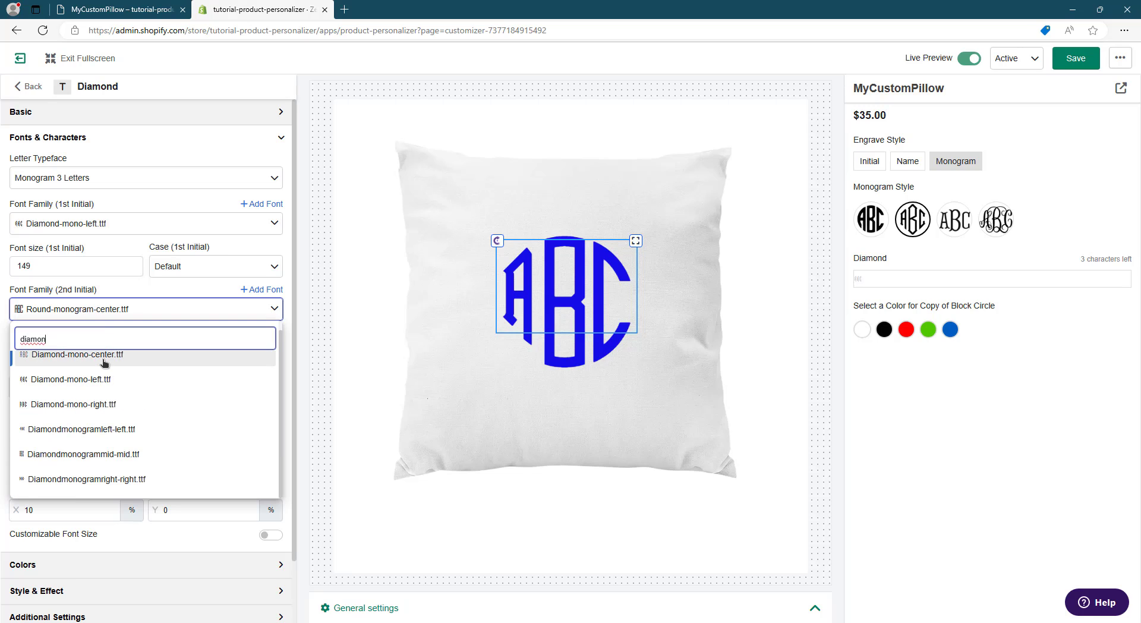
{"action": "left_click", "coordinate": [104, 356]}
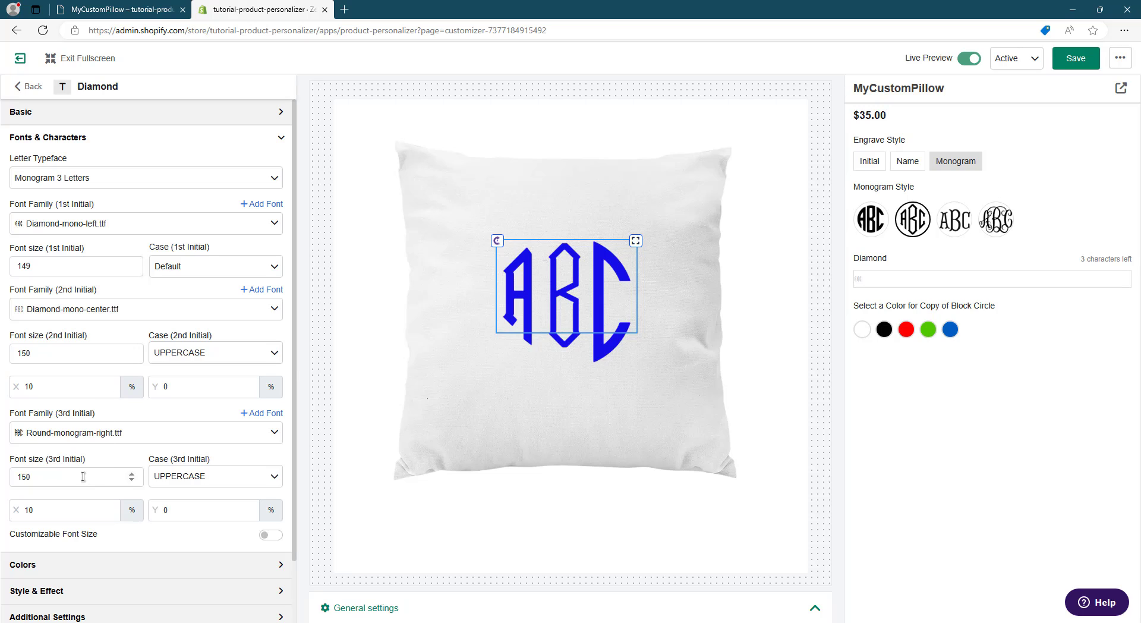
{"action": "left_click", "coordinate": [74, 438]}
{"action": "type", "text": "dia"}
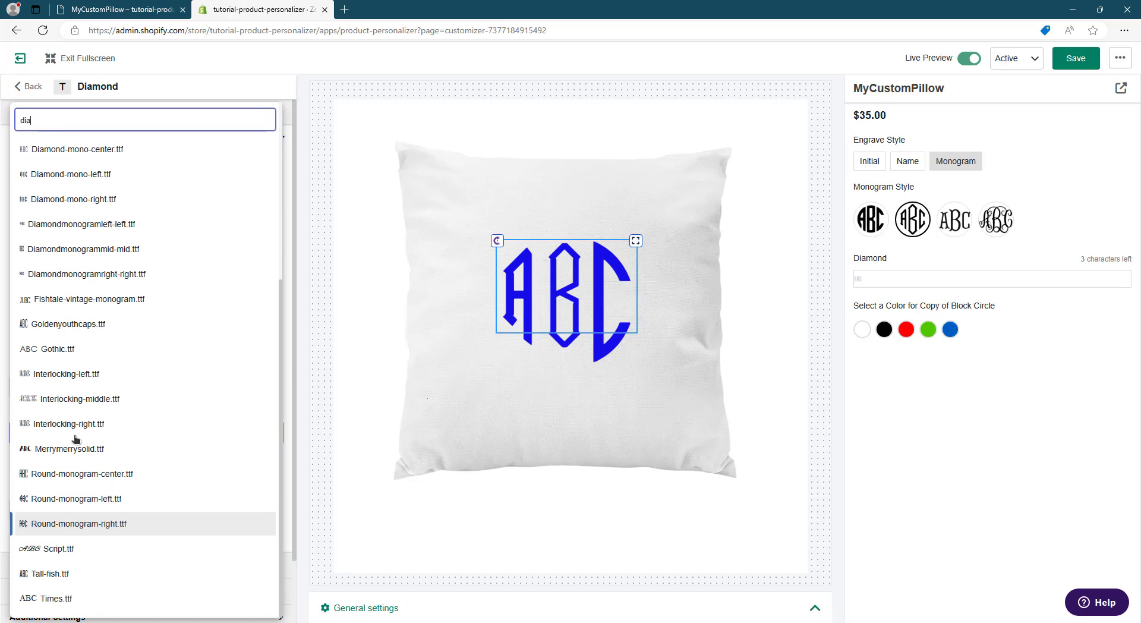
{"action": "type", "text": "m"}
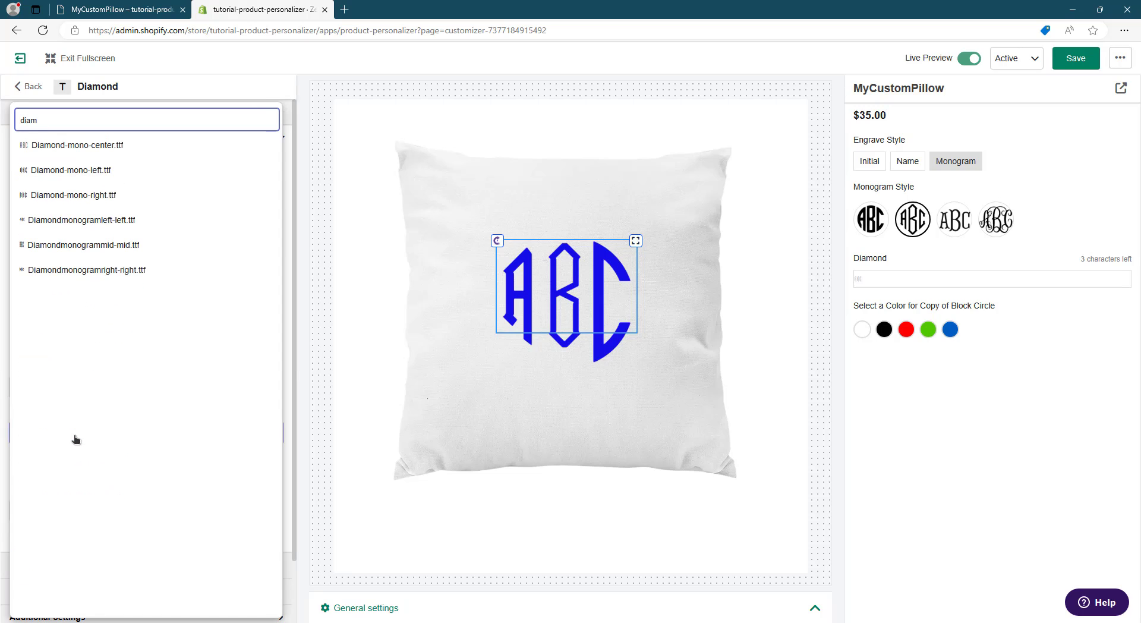
{"action": "left_click", "coordinate": [98, 195]}
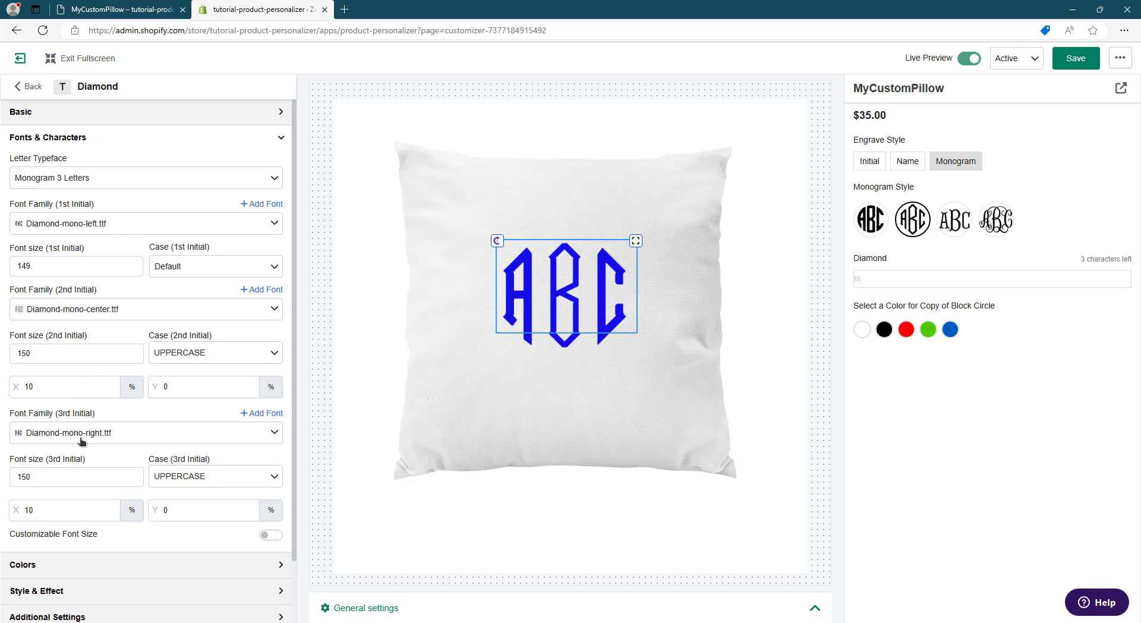
- Set the Diamond initials' font sizes to 170, 230 and 170, and nudge the monogram to about X 48.88, Y 29.74
{"action": "double_click", "coordinate": [83, 270]}
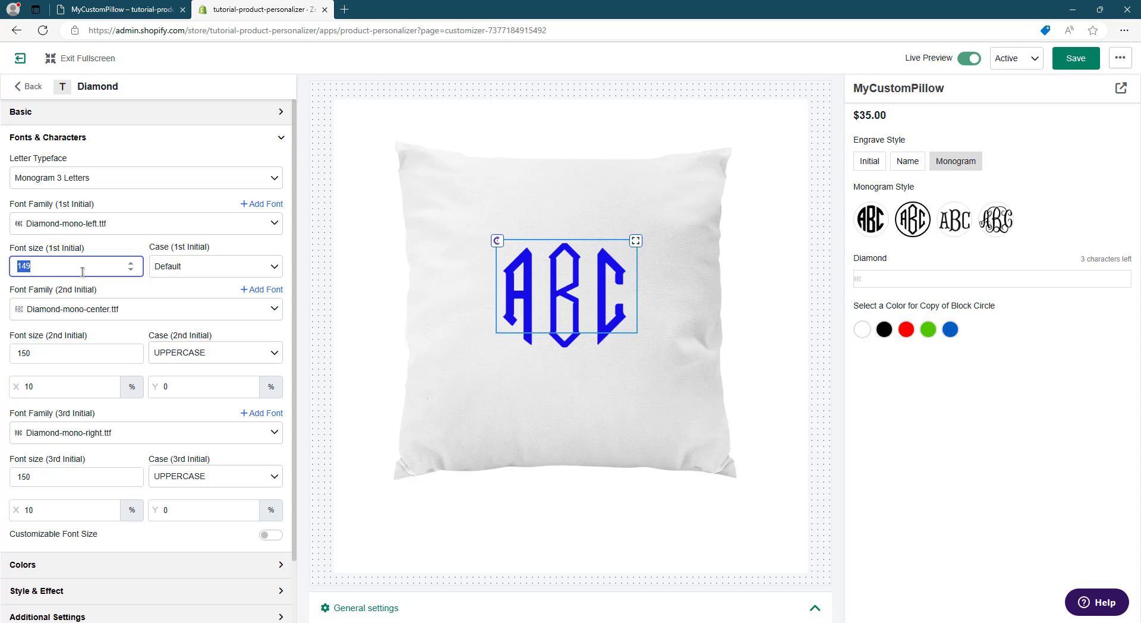
{"action": "type", "text": "170"}
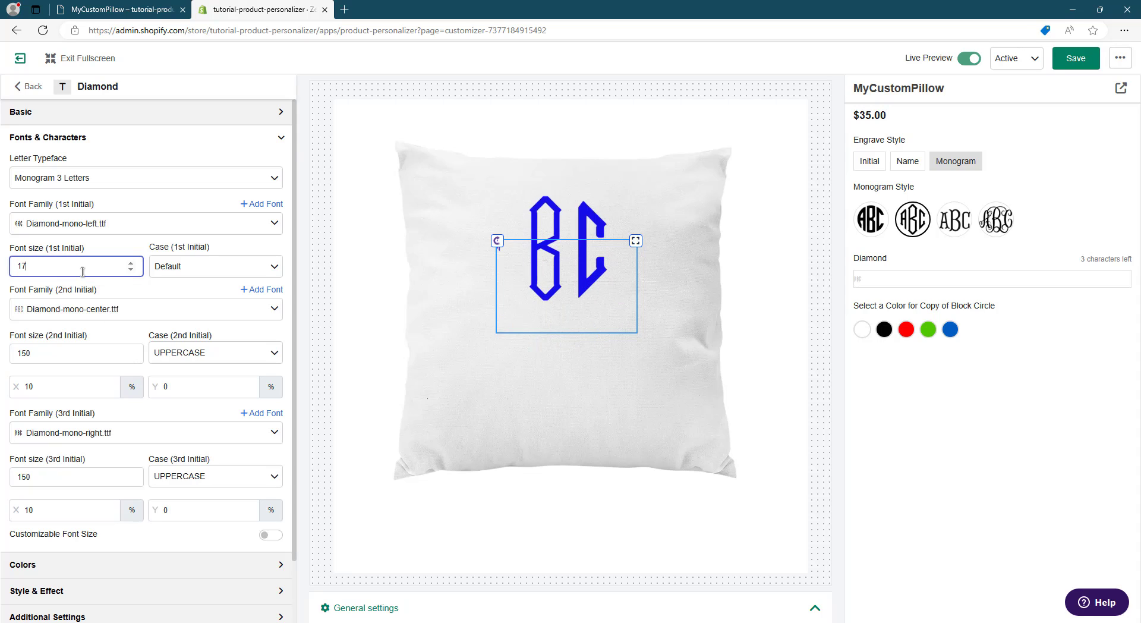
{"action": "double_click", "coordinate": [68, 355]}
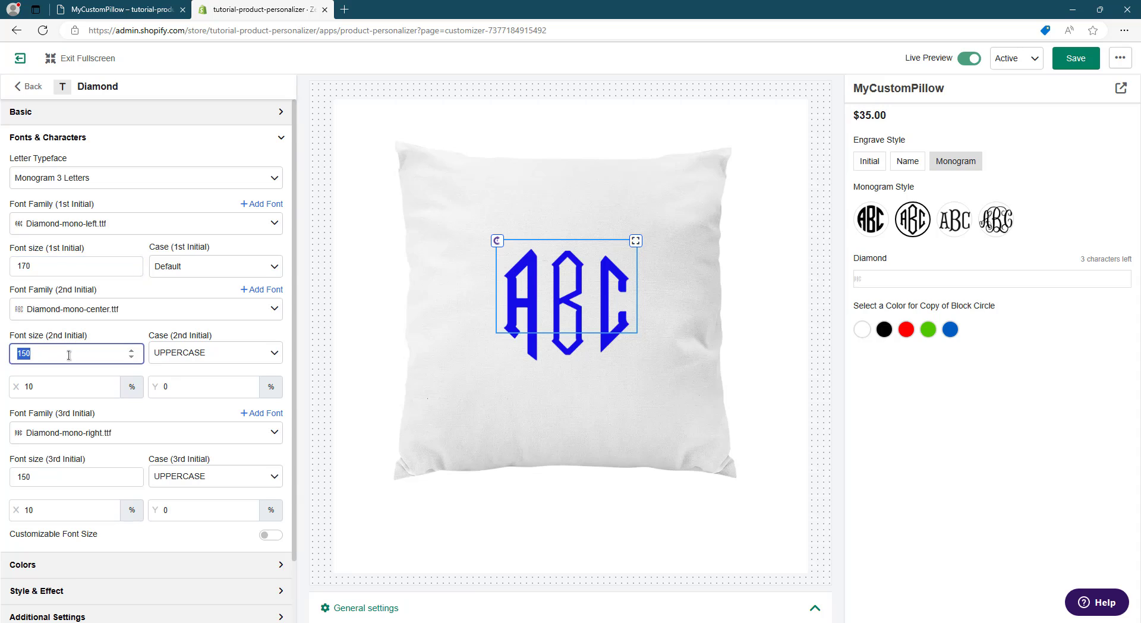
{"action": "type", "text": "230"}
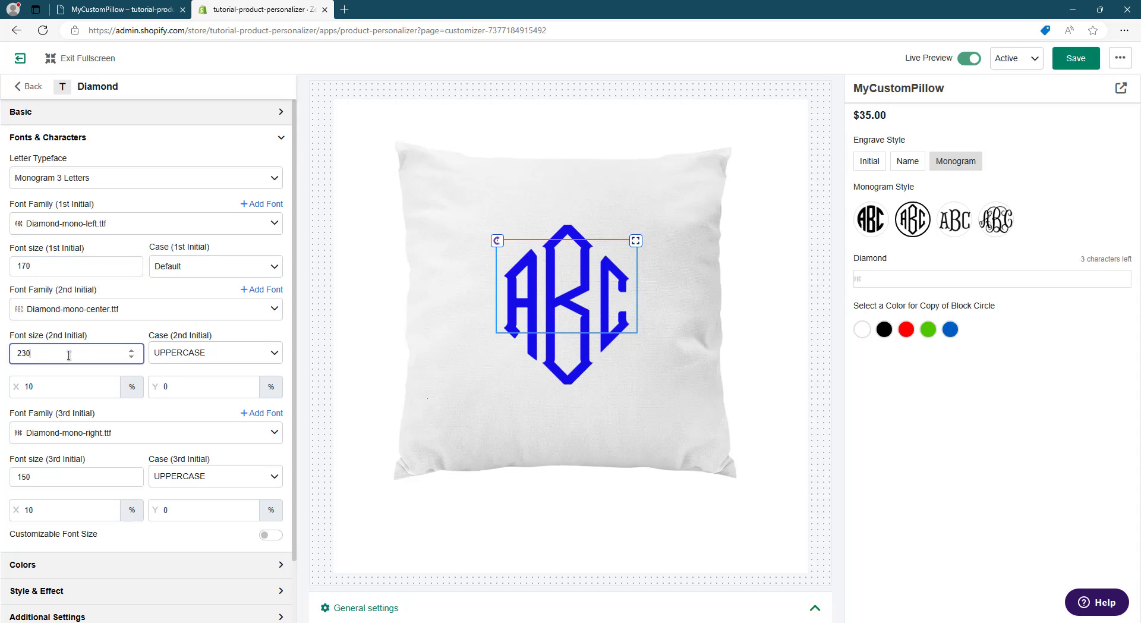
{"action": "double_click", "coordinate": [45, 473]}
{"action": "type", "text": "170"}
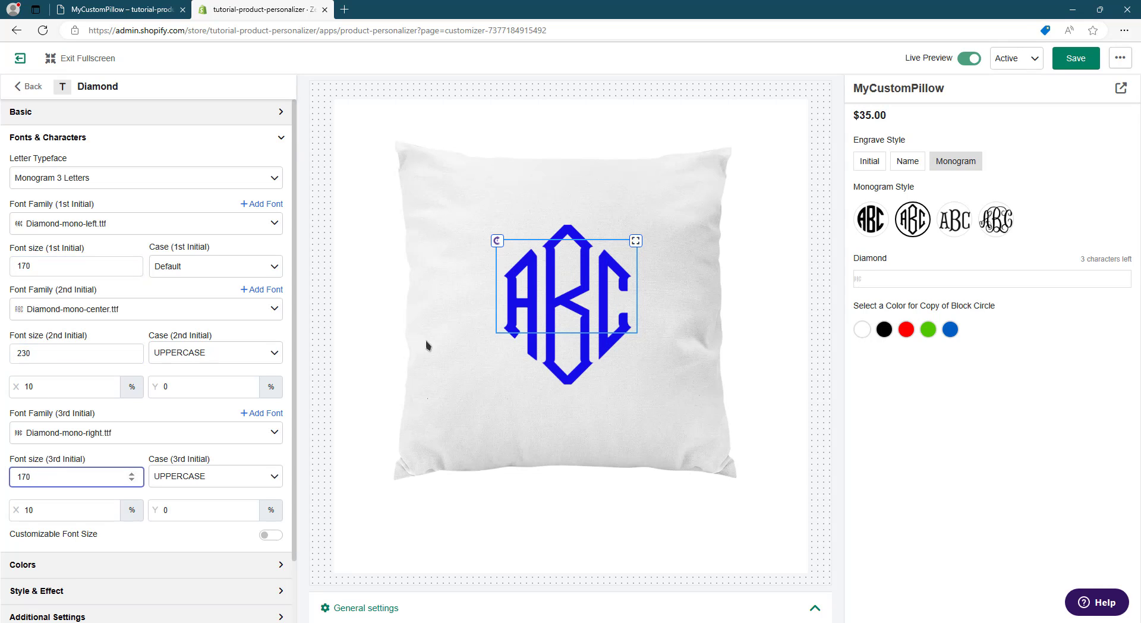
{"action": "left_click", "coordinate": [620, 386]}
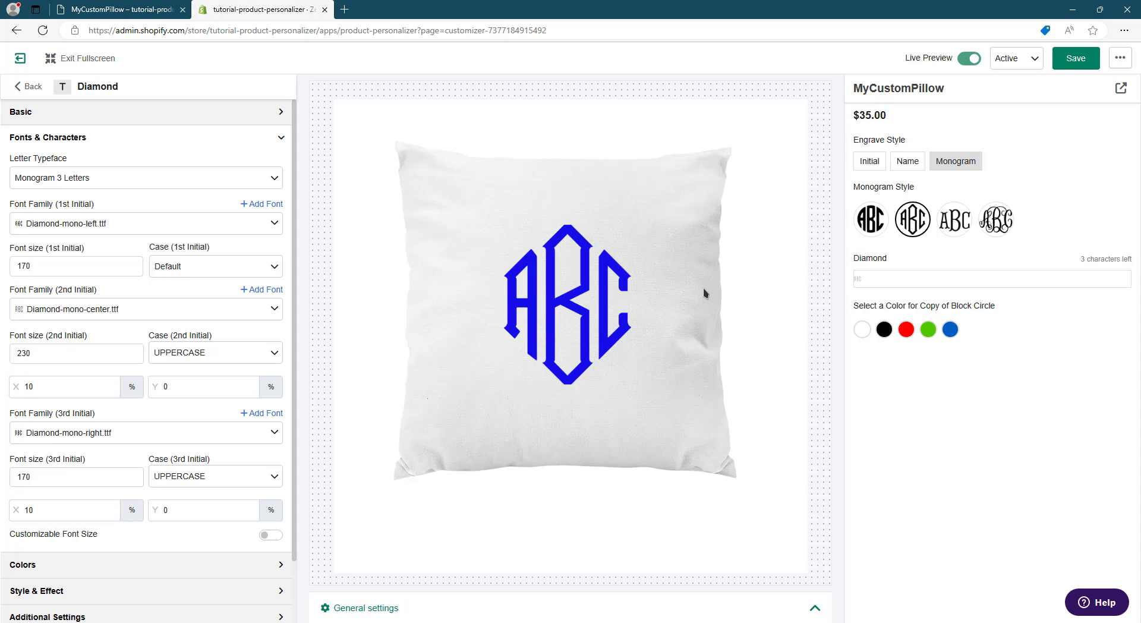
{"action": "left_click", "coordinate": [564, 265]}
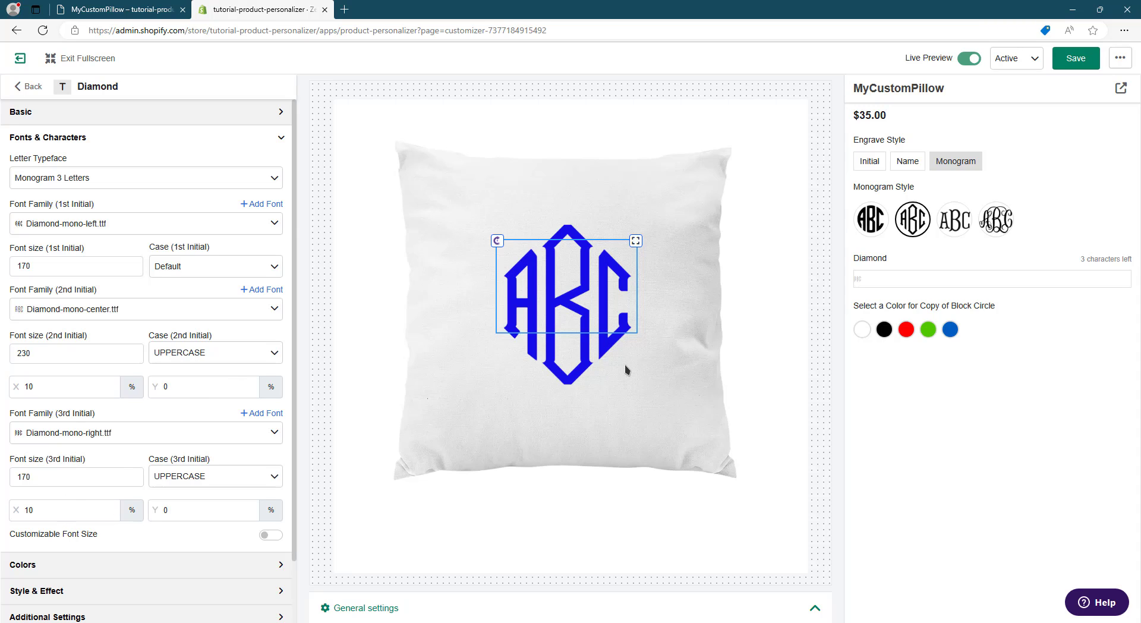
{"action": "left_click_drag", "start_coordinate": [594, 318], "coordinate": [592, 317]}
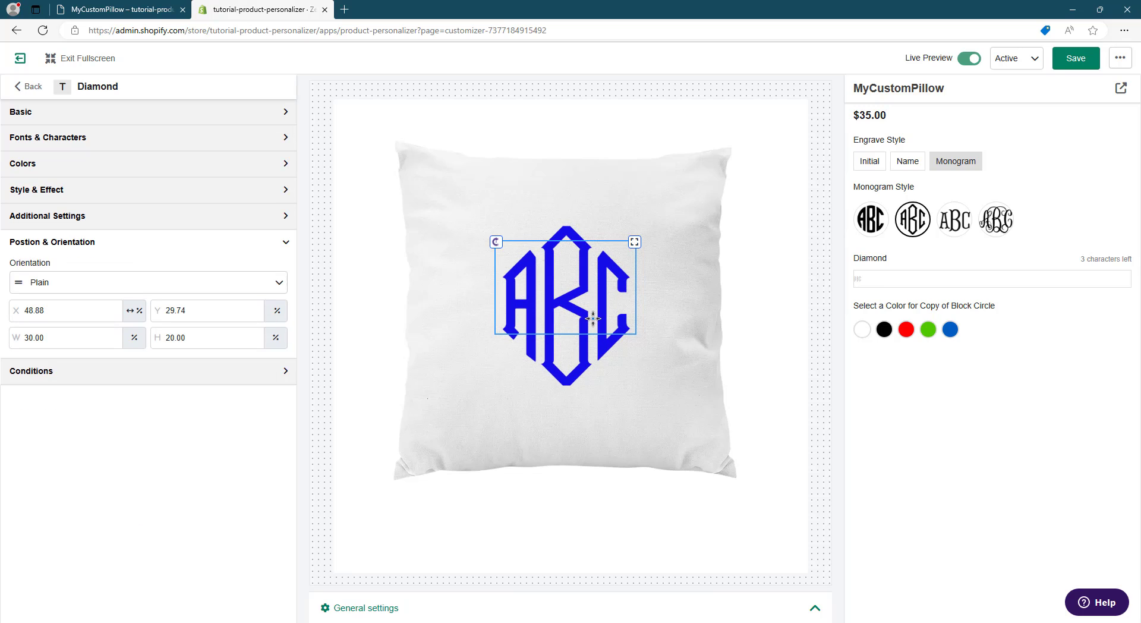
- Test the Diamond monogram in the preview with the text "ASD" in red, green and black
{"action": "left_click", "coordinate": [881, 279]}
{"action": "type", "text": "A"}
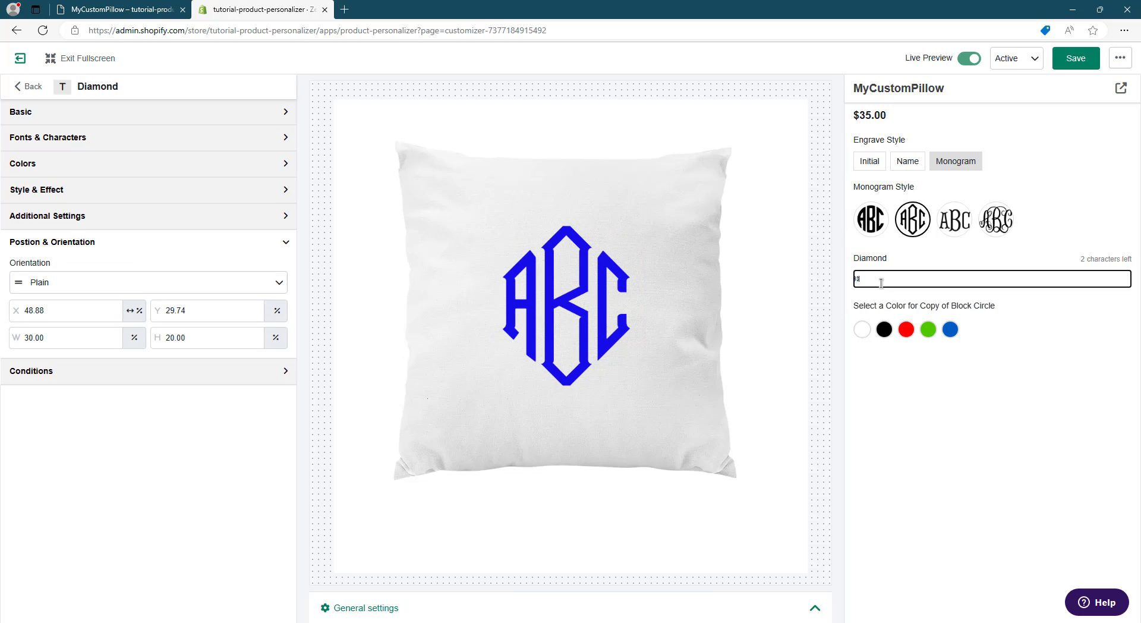
{"action": "type", "text": "SD"}
{"action": "left_click", "coordinate": [906, 329]}
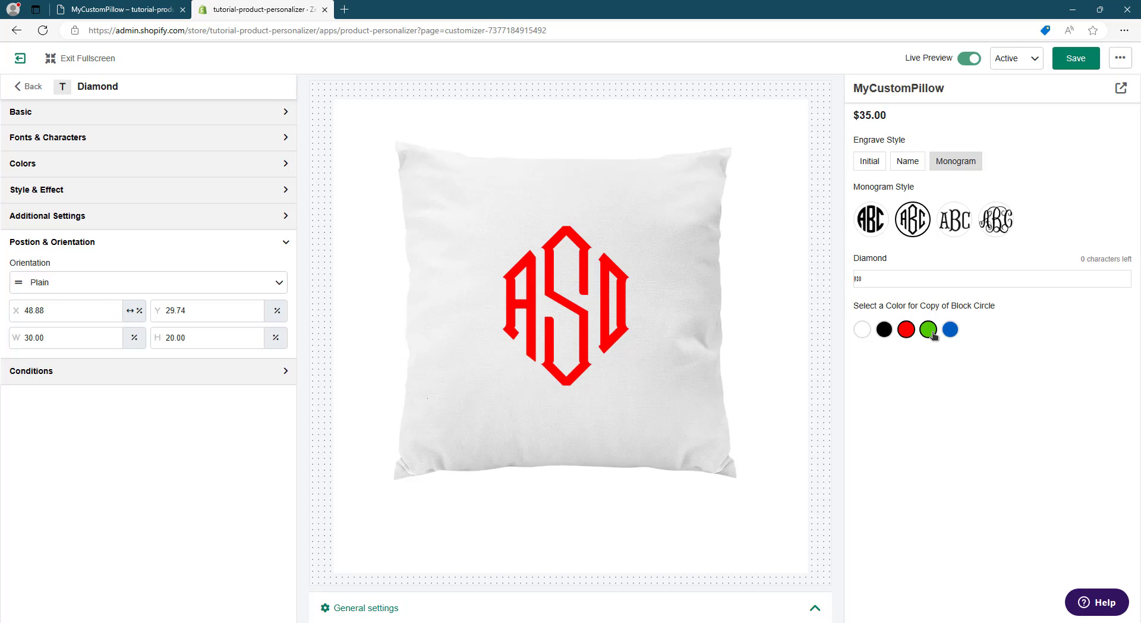
{"action": "left_click", "coordinate": [932, 335]}
{"action": "left_click", "coordinate": [889, 336]}
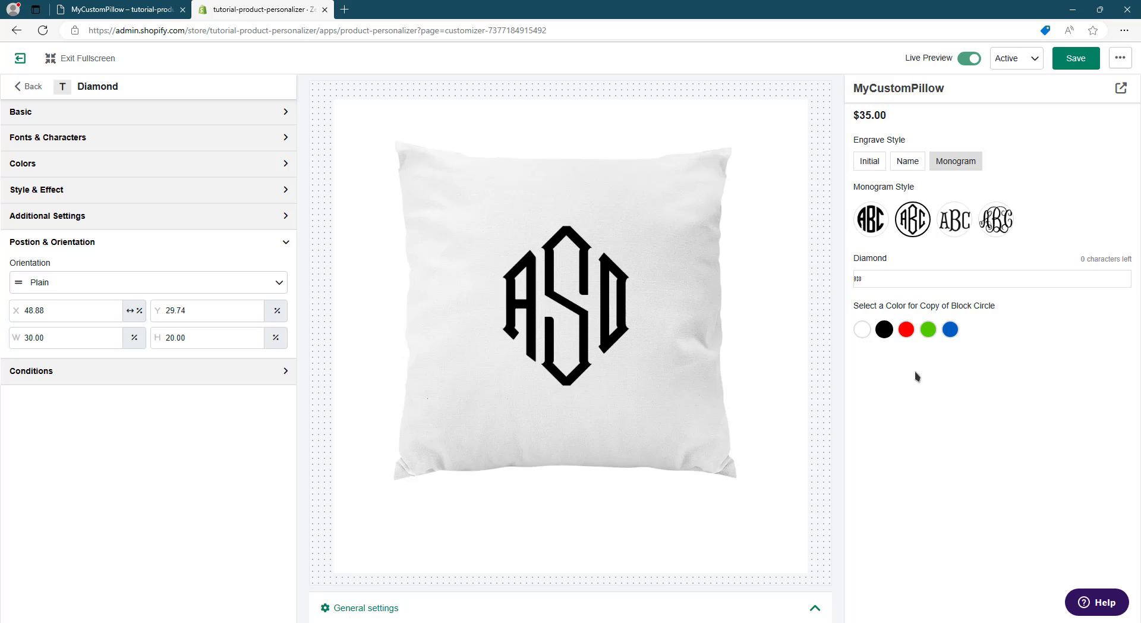
- Duplicate the Diamond element and change the copy's label to "Fishtail"
{"action": "left_click", "coordinate": [20, 86]}
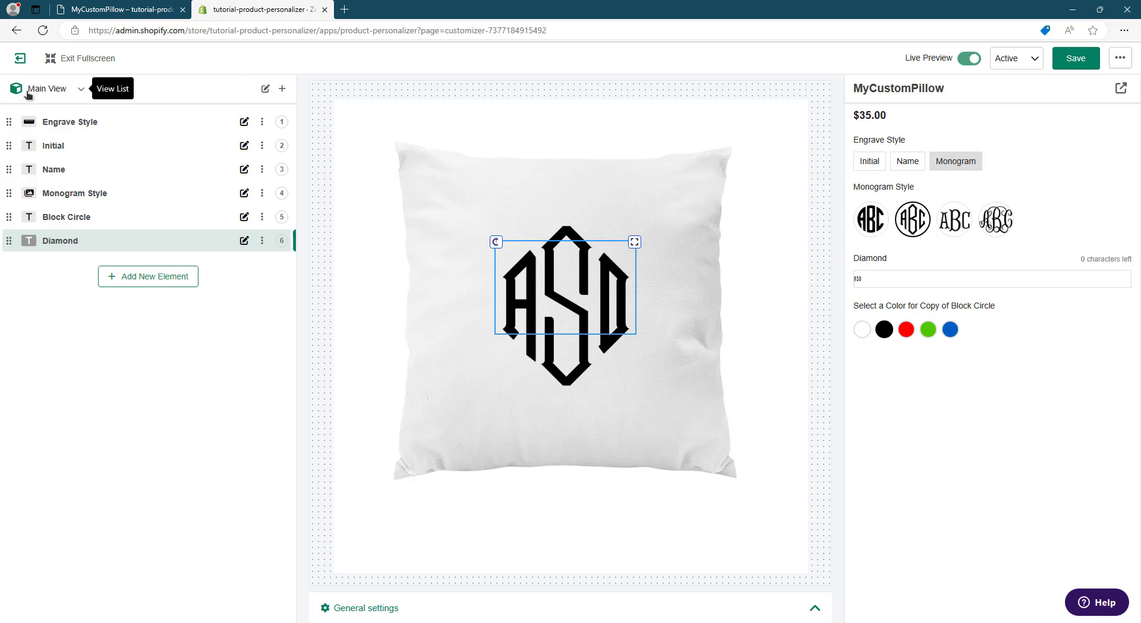
{"action": "left_click", "coordinate": [262, 241]}
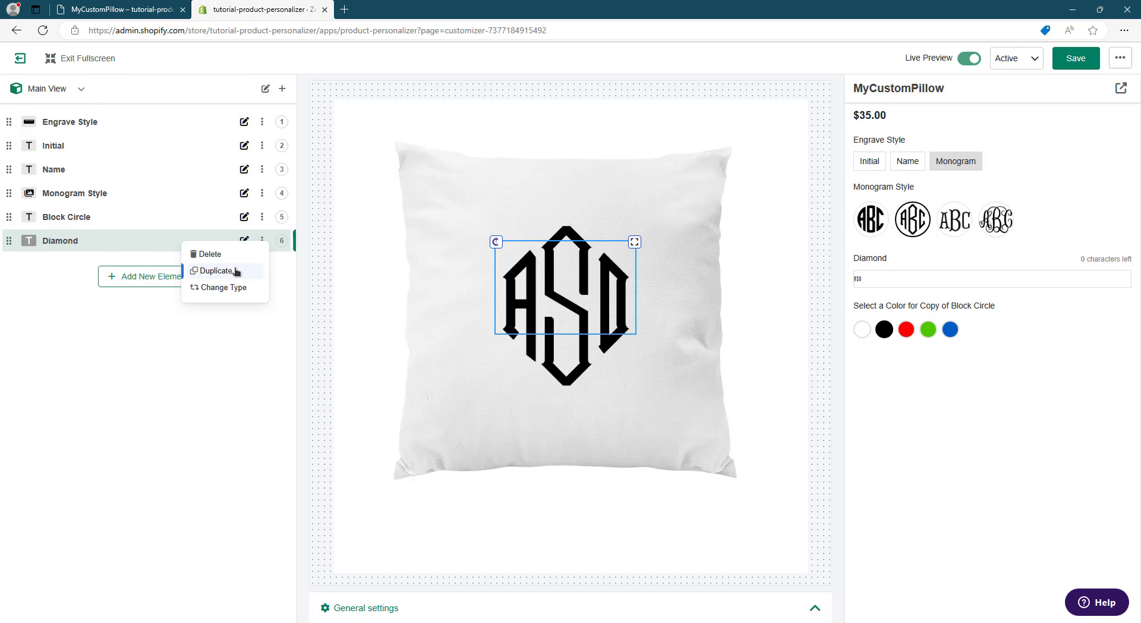
{"action": "left_click", "coordinate": [229, 271]}
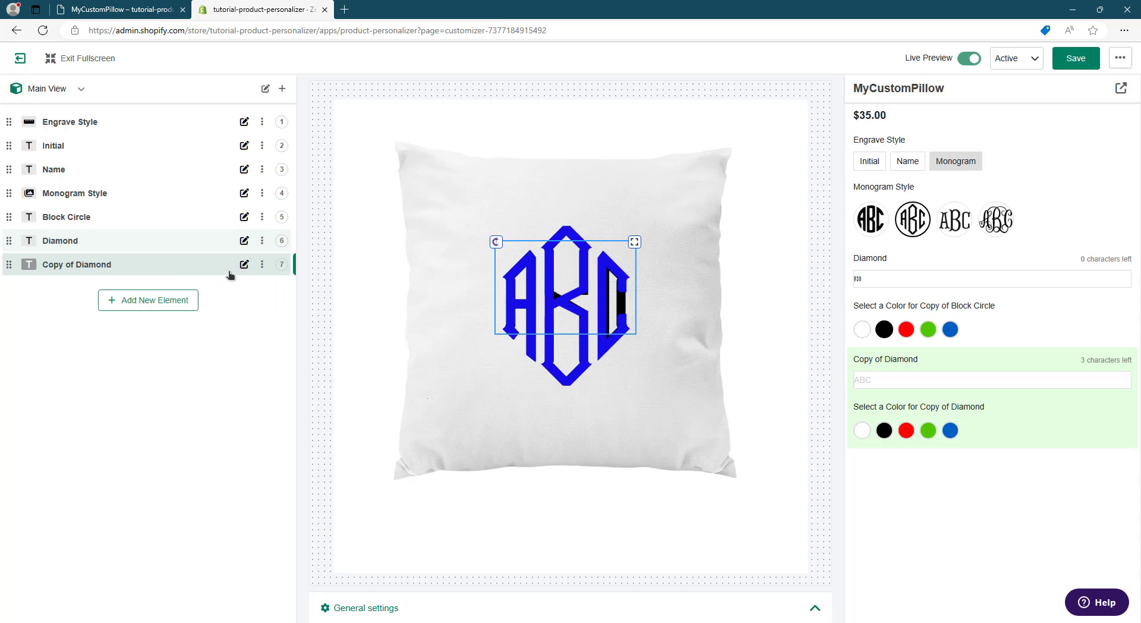
{"action": "left_click", "coordinate": [97, 269]}
{"action": "left_click", "coordinate": [119, 9]}
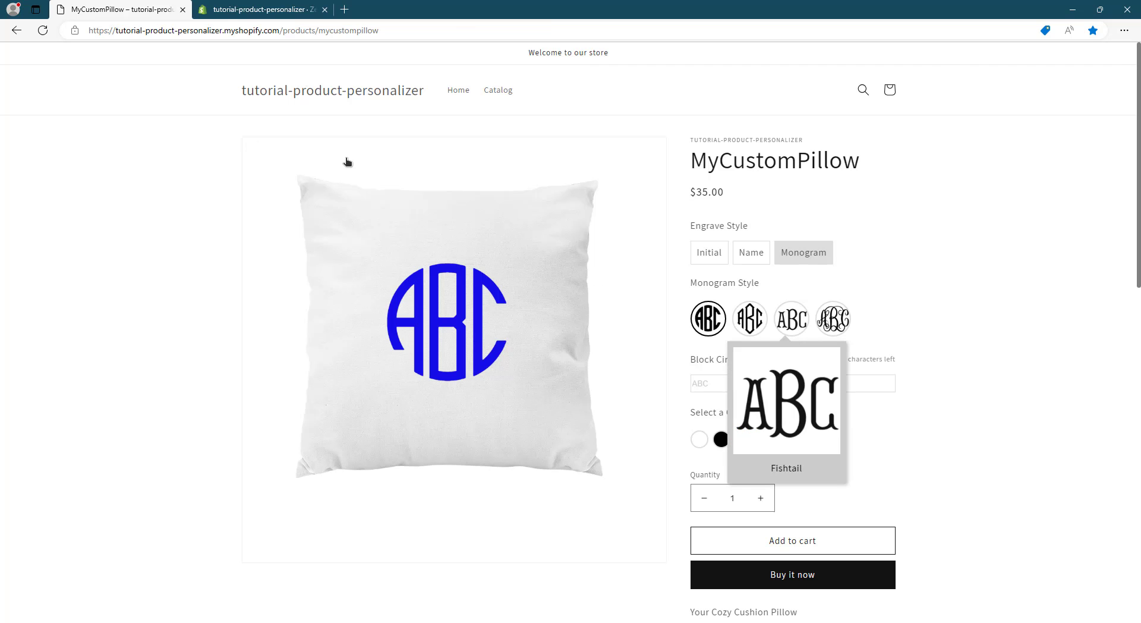
{"action": "left_click", "coordinate": [262, 10]}
{"action": "left_click", "coordinate": [106, 150]}
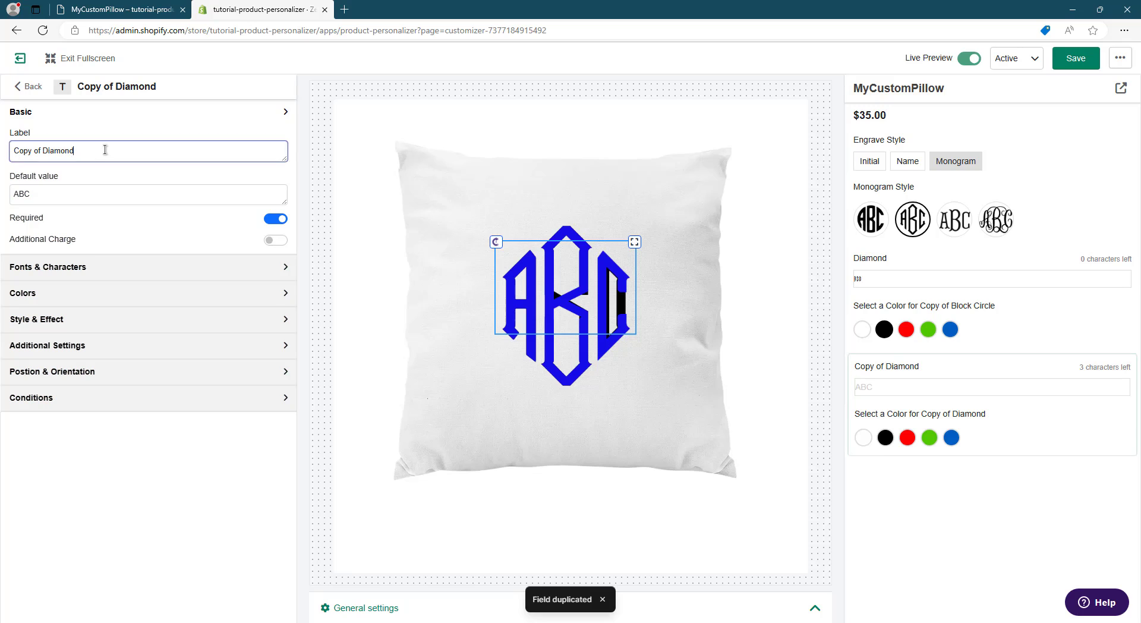
{"action": "key", "text": "ctrl+a"}
{"action": "type", "text": "Fishta"}
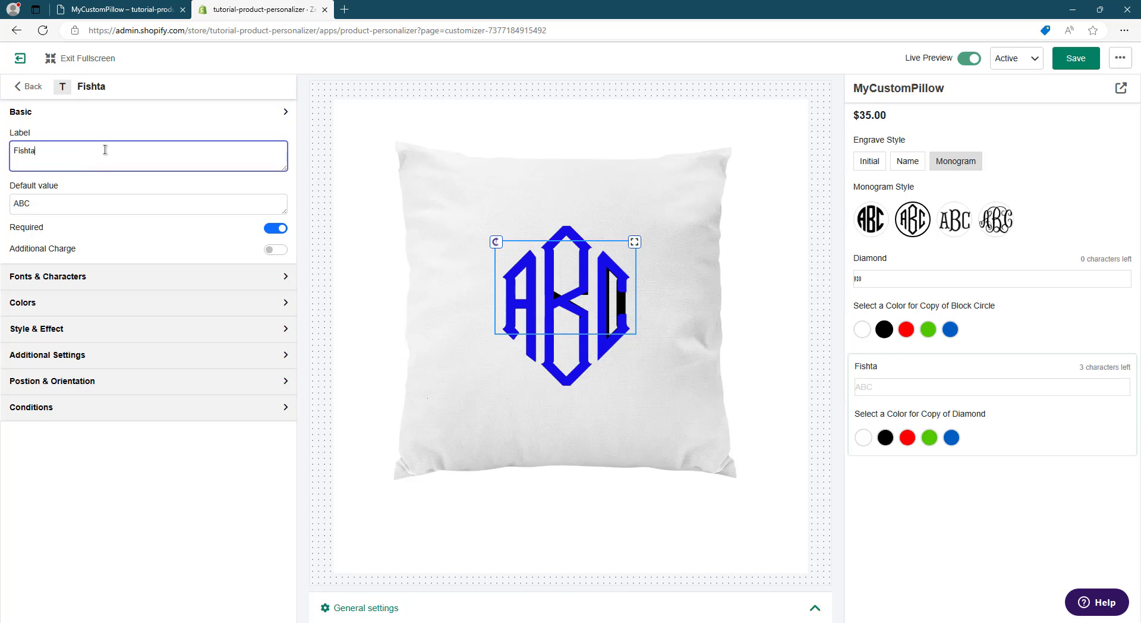
- Assign Fishtale-vintage-monogram.ttf to the Fishtail element's first, second and third initials
{"action": "left_click", "coordinate": [121, 279]}
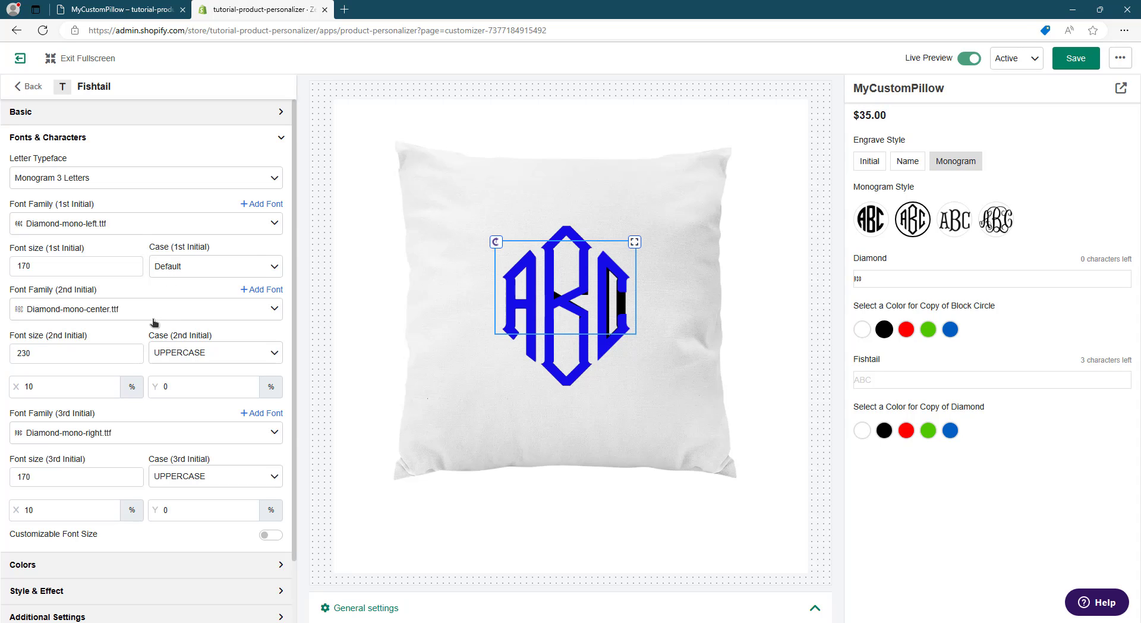
{"action": "left_click", "coordinate": [137, 232]}
{"action": "type", "text": "fish"}
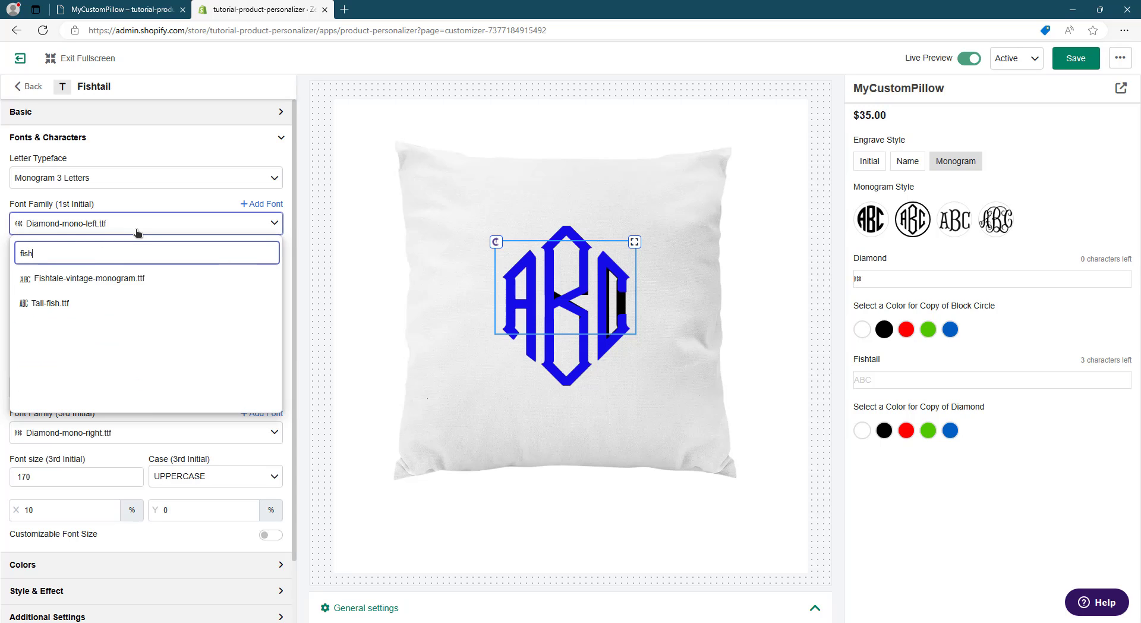
{"action": "left_click", "coordinate": [116, 279]}
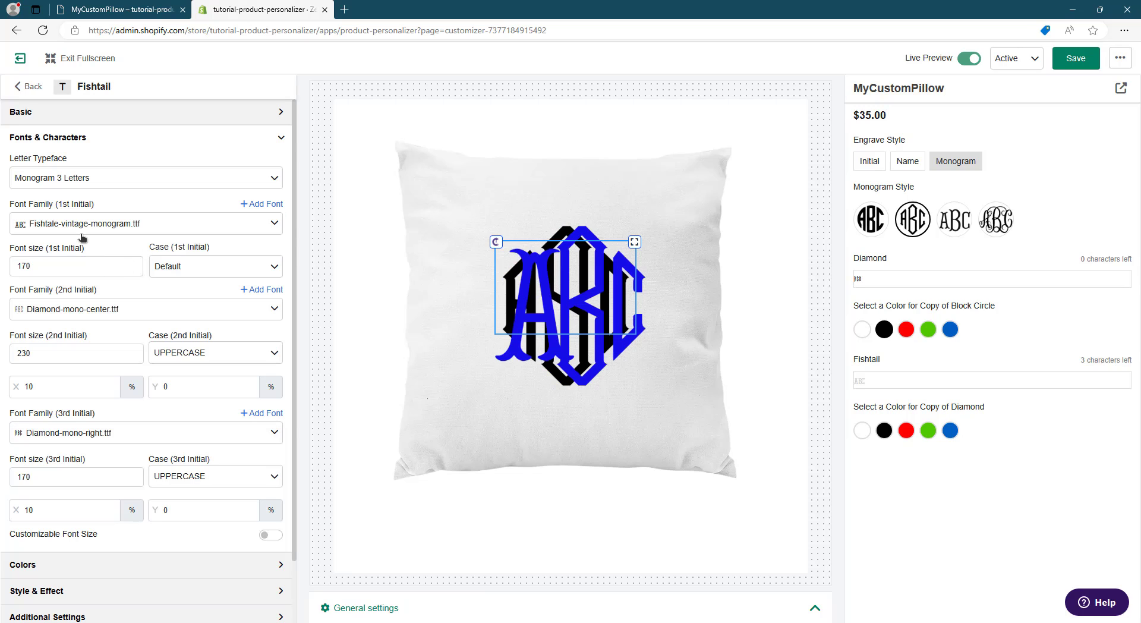
{"action": "left_click", "coordinate": [82, 309]}
{"action": "type", "text": "fish"}
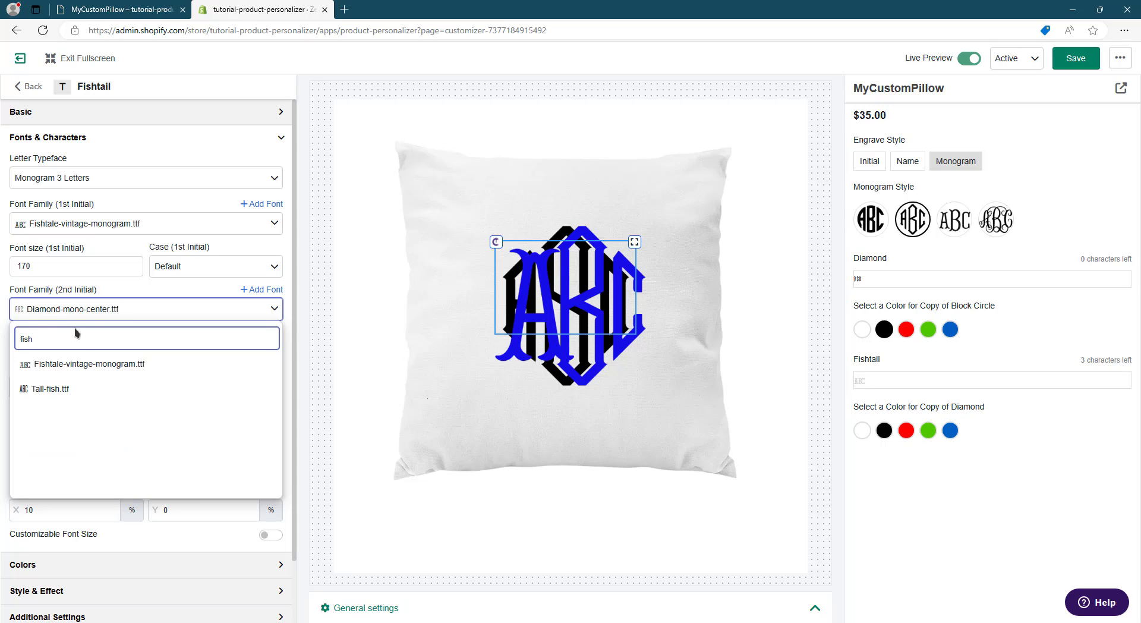
{"action": "left_click", "coordinate": [84, 360]}
{"action": "left_click", "coordinate": [84, 440]}
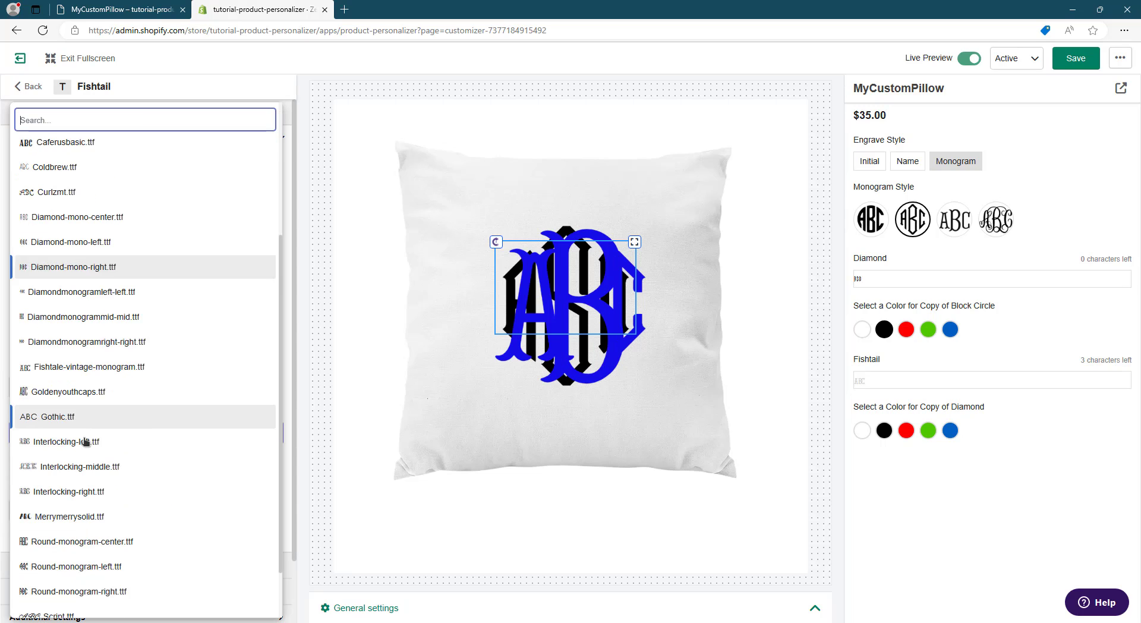
{"action": "type", "text": "fish"}
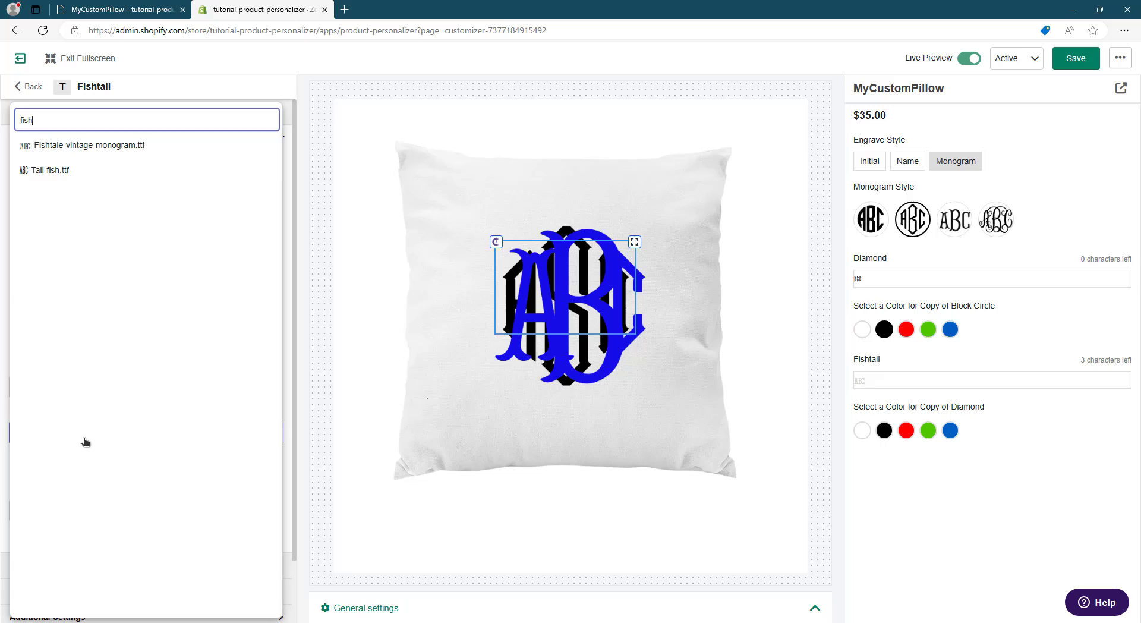
{"action": "left_click", "coordinate": [125, 147]}
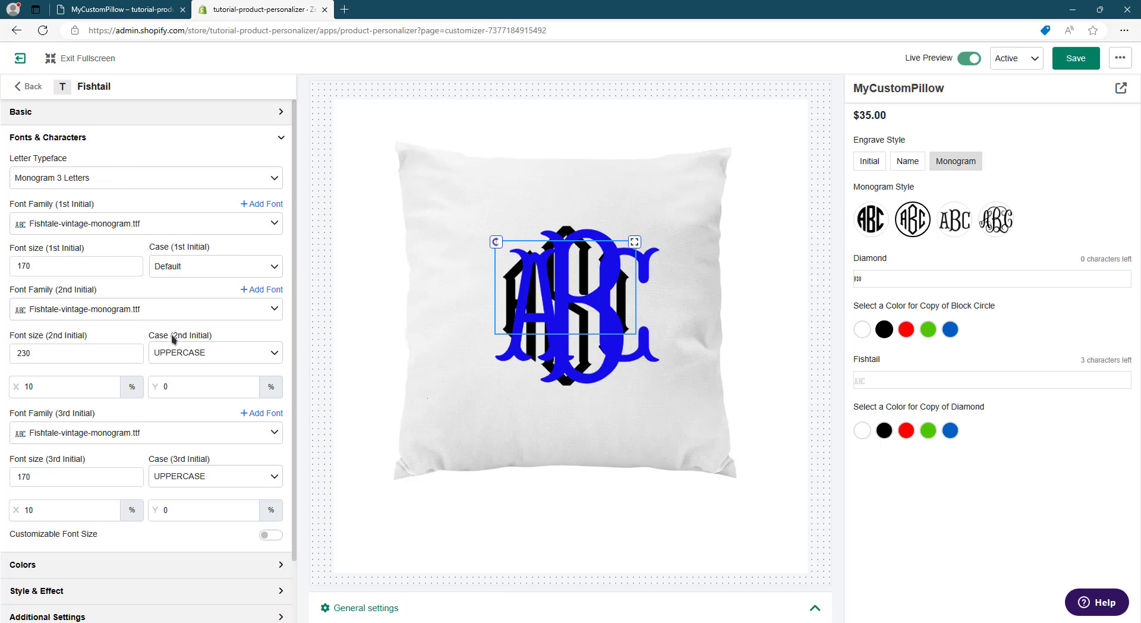
- Change the Fishtail element's Monogram Style condition from Diamond to Fishtail only, and select the Fishtail style in the preview
{"action": "scroll", "coordinate": [172, 333], "scroll_direction": "down", "scroll_amount": 2}
{"action": "left_click", "coordinate": [166, 597]}
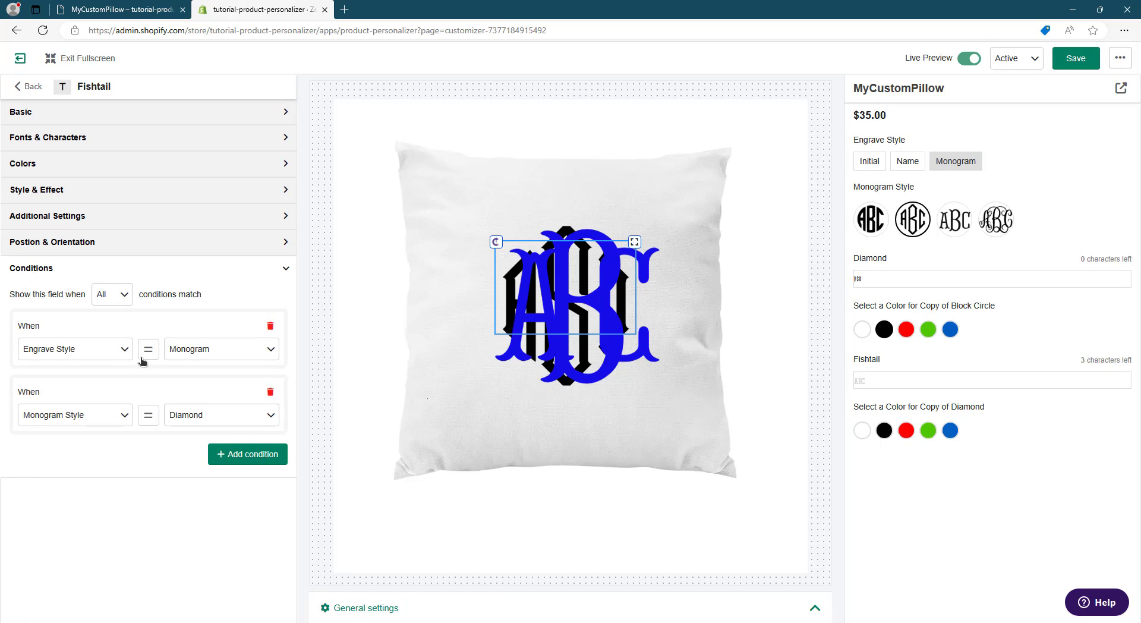
{"action": "left_click", "coordinate": [216, 422]}
{"action": "left_click", "coordinate": [220, 533]}
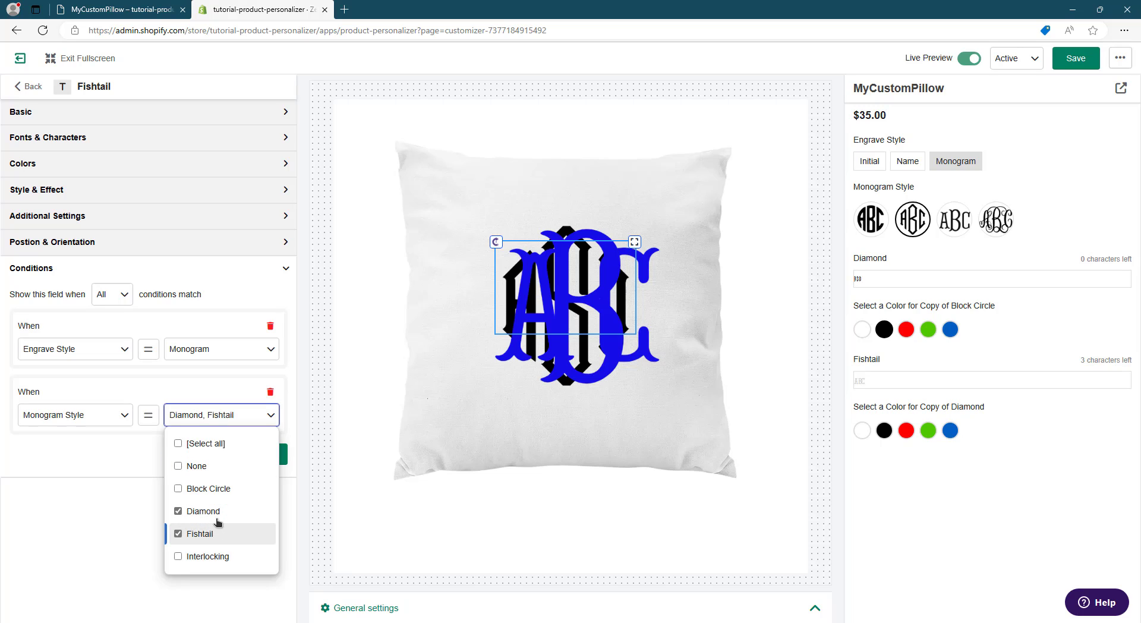
{"action": "left_click", "coordinate": [196, 511]}
{"action": "left_click", "coordinate": [84, 509]}
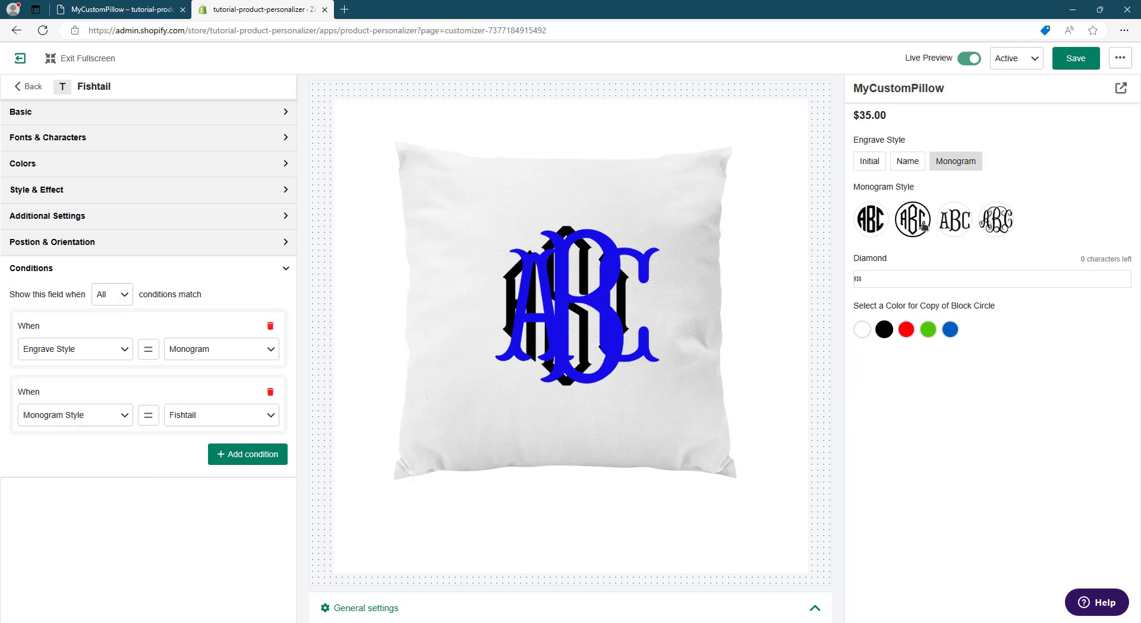
{"action": "left_click", "coordinate": [945, 226]}
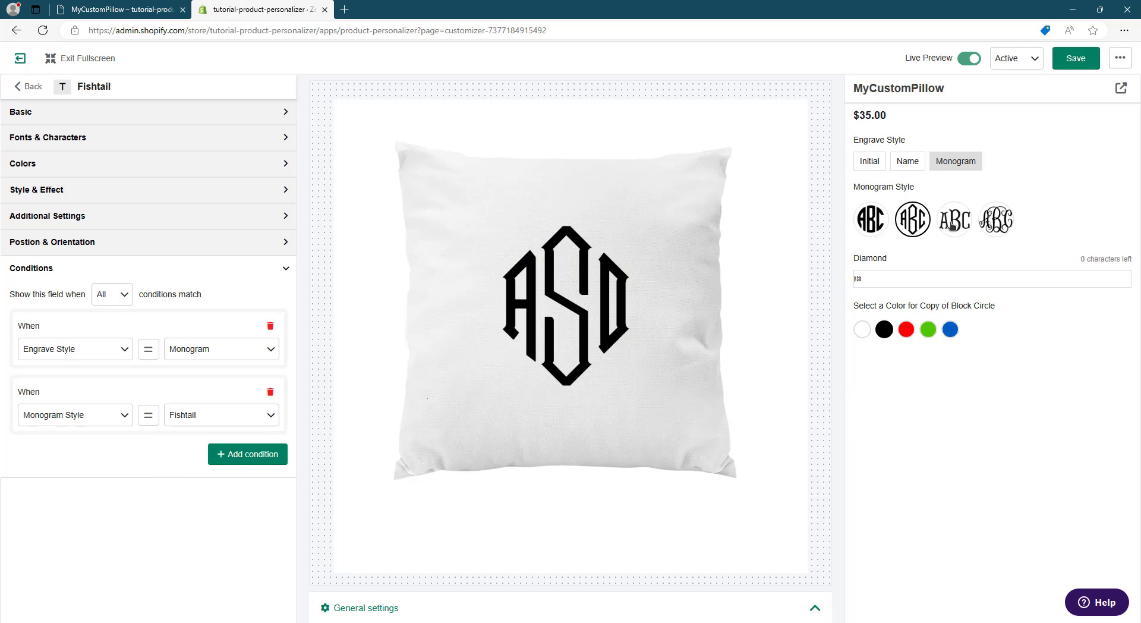
- Set the Fishtail initials' font sizes to 150, 200 and 150
{"action": "left_click", "coordinate": [172, 138]}
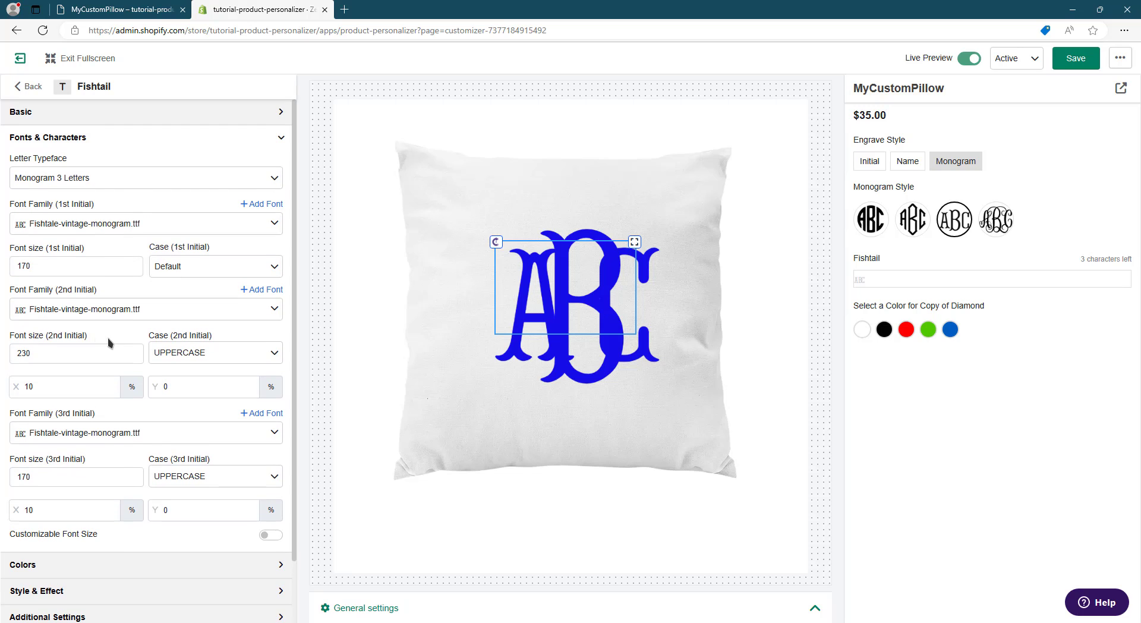
{"action": "double_click", "coordinate": [82, 269]}
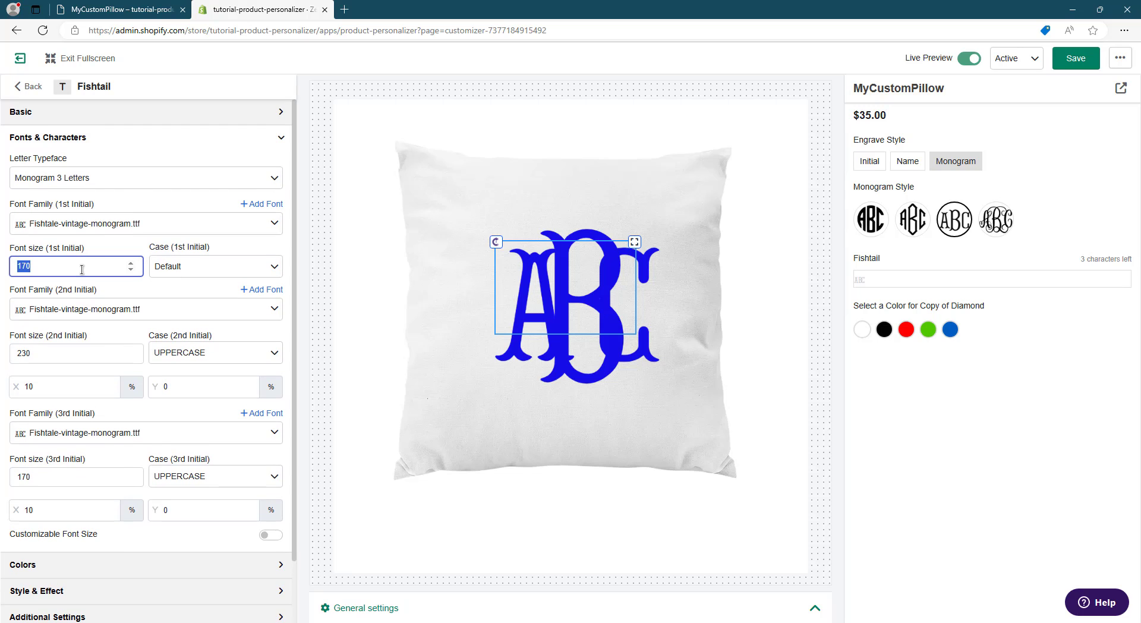
{"action": "type", "text": "150"}
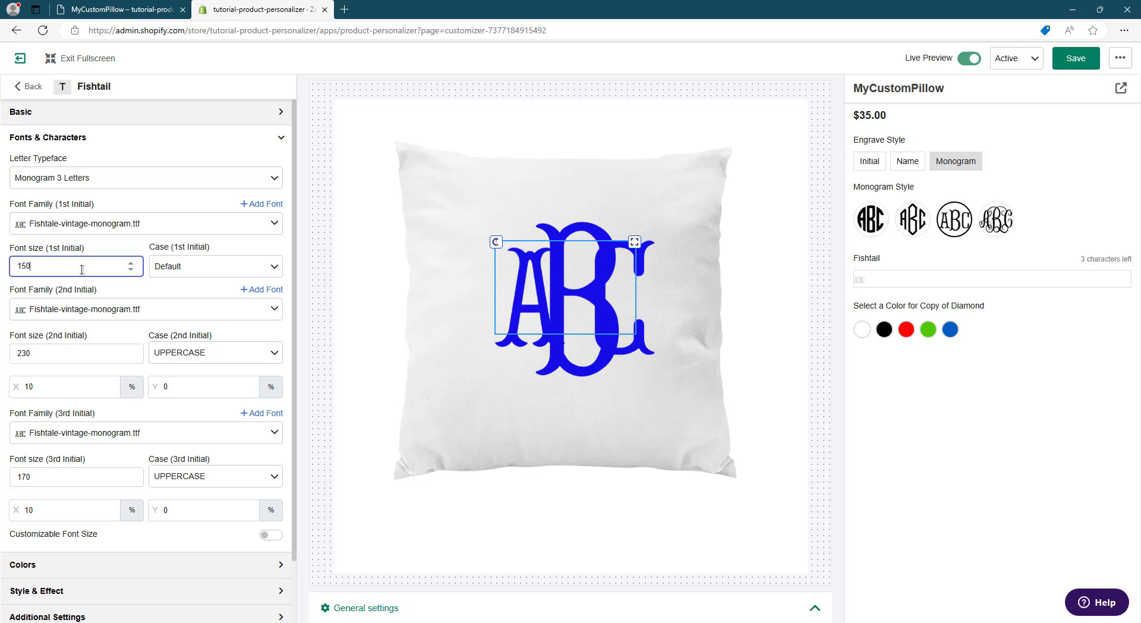
{"action": "double_click", "coordinate": [68, 349]}
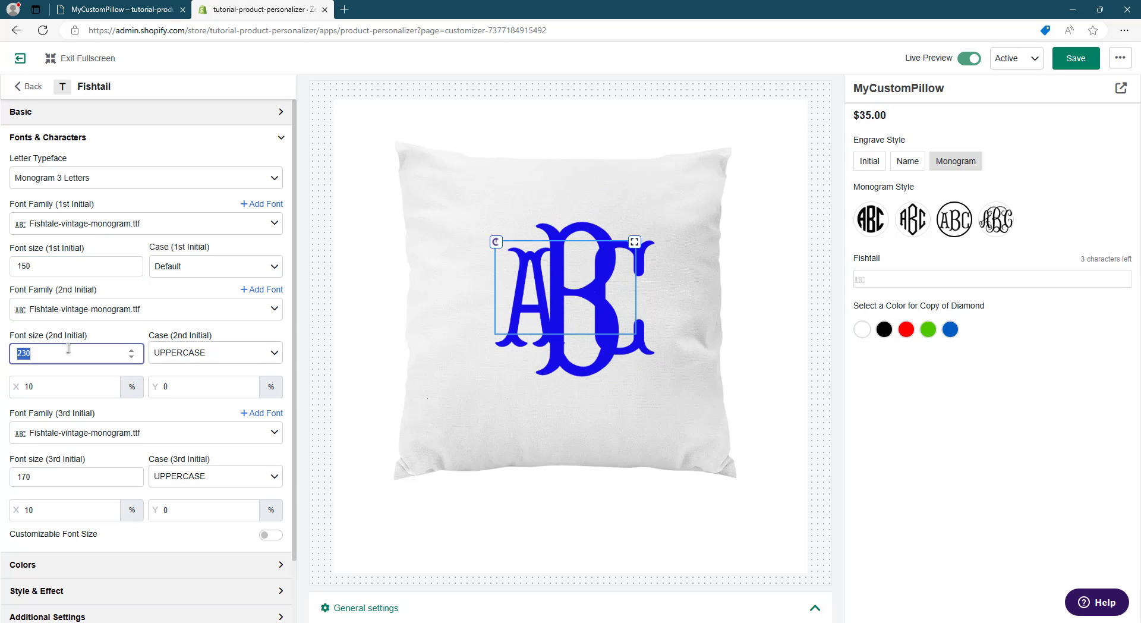
{"action": "type", "text": "200"}
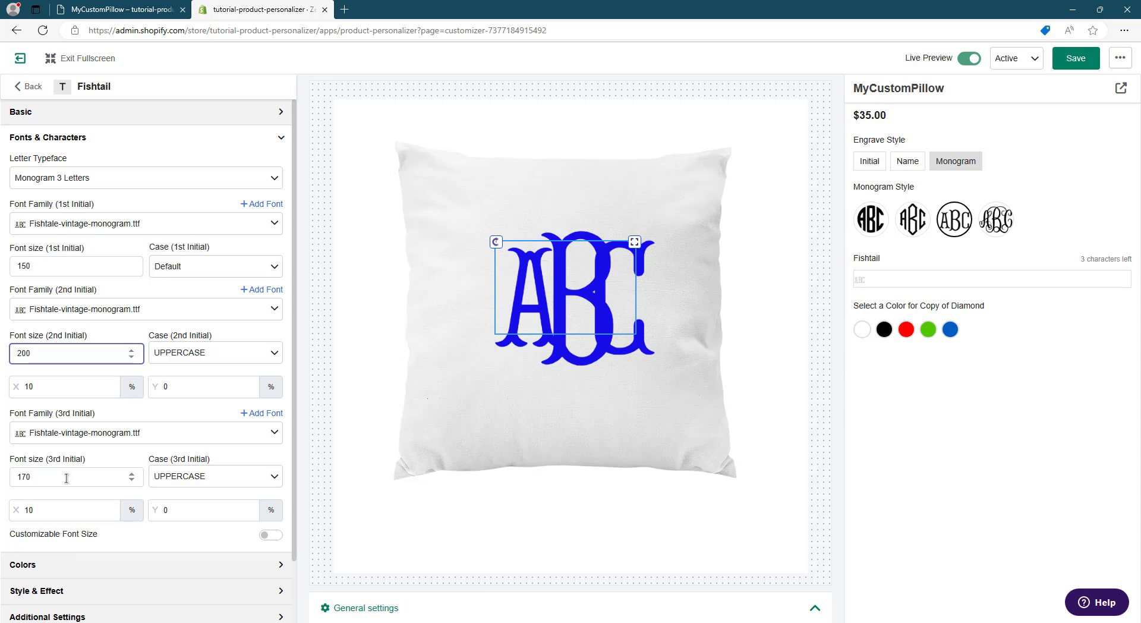
{"action": "left_click", "coordinate": [66, 478]}
{"action": "double_click", "coordinate": [66, 478]}
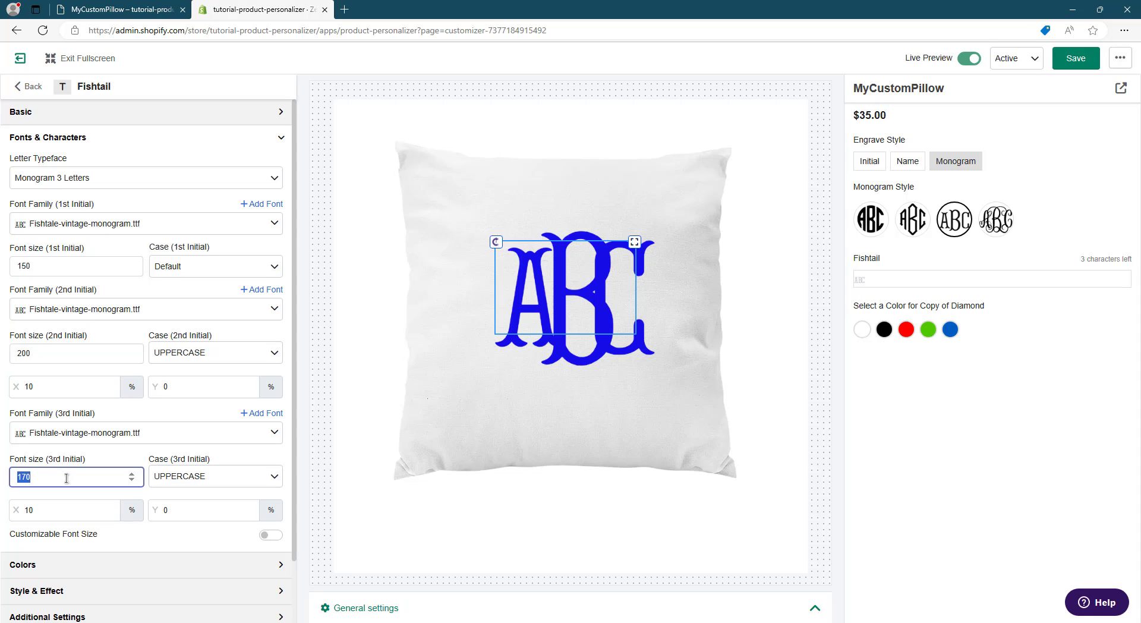
{"action": "type", "text": "150"}
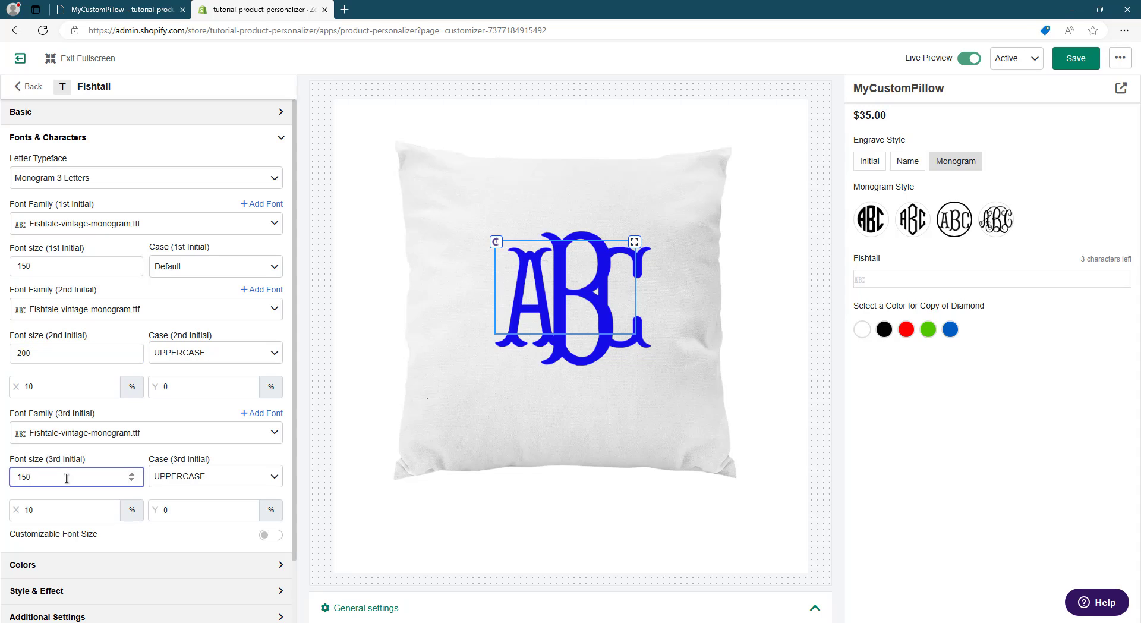
- Set the Fishtail X offsets to 13% for the second initial and 14% for the third, and move the monogram to about X 44.36, Y 30.36
{"action": "left_click", "coordinate": [64, 390]}
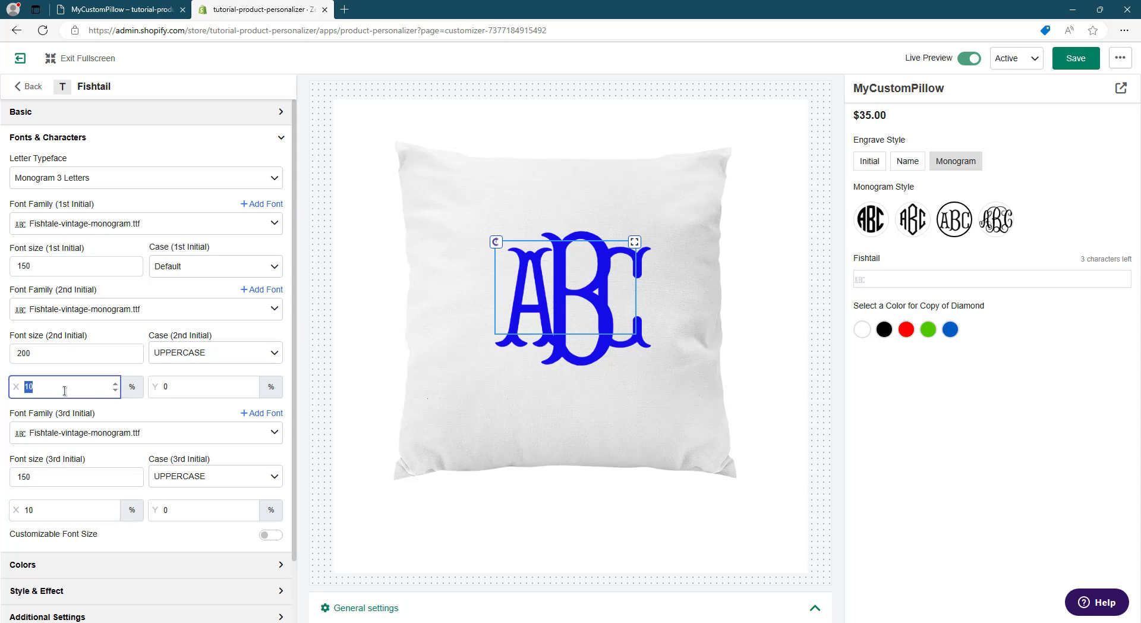
{"action": "left_click", "coordinate": [116, 384]}
{"action": "left_click", "coordinate": [116, 384]}
{"action": "left_click", "coordinate": [116, 384]}
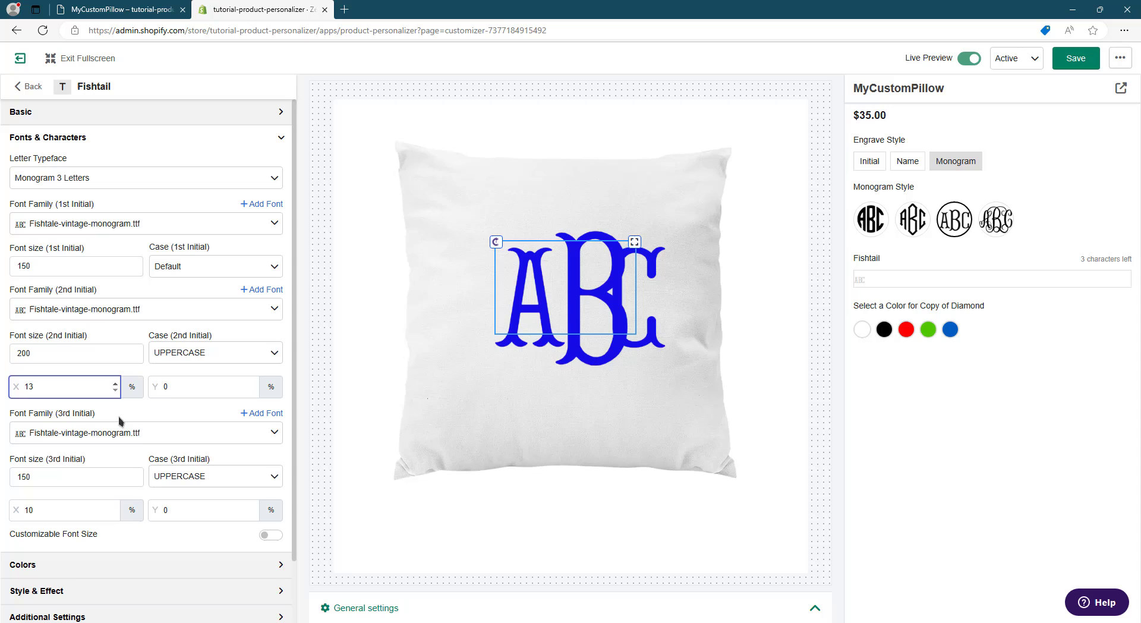
{"action": "left_click", "coordinate": [115, 508]}
{"action": "left_click", "coordinate": [115, 508]}
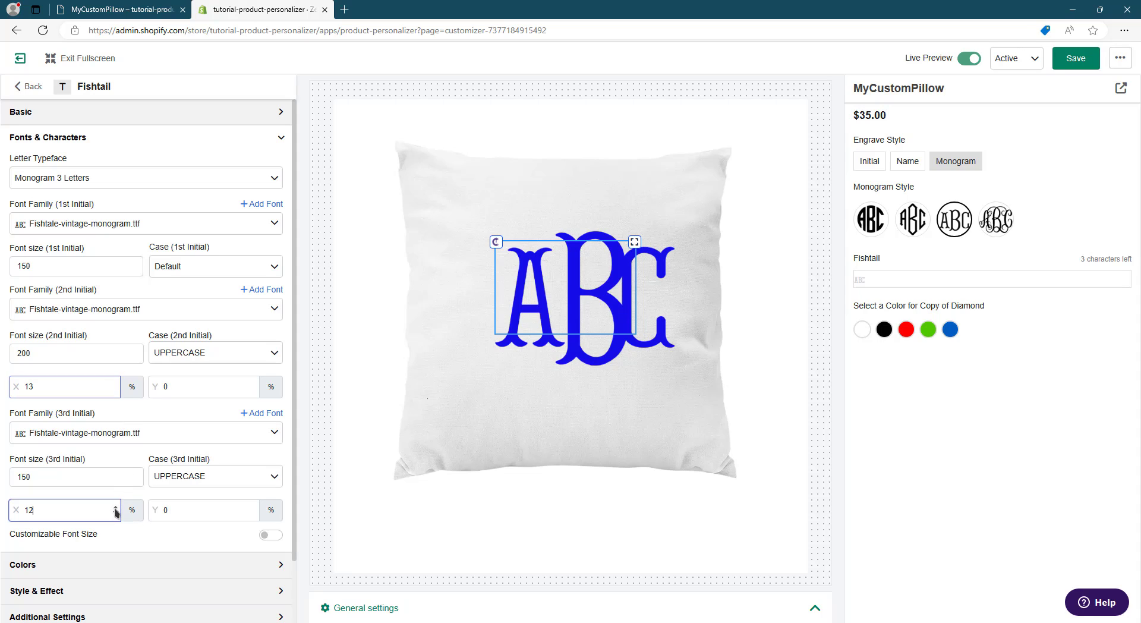
{"action": "left_click", "coordinate": [116, 507]}
{"action": "left_click", "coordinate": [116, 507]}
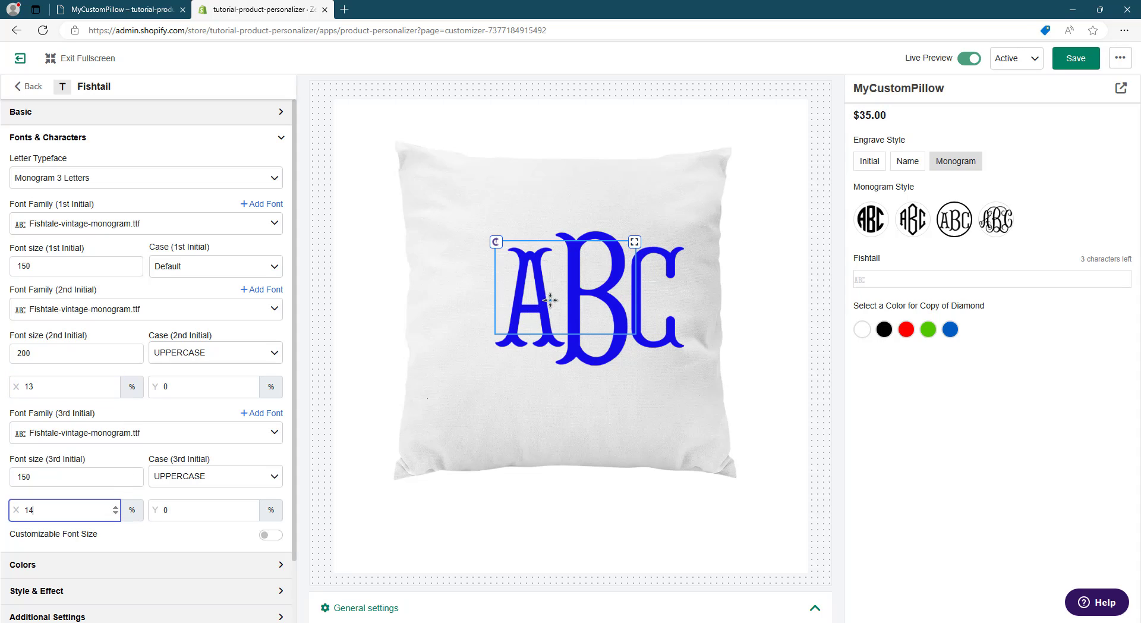
{"action": "left_click_drag", "start_coordinate": [550, 300], "coordinate": [529, 302]}
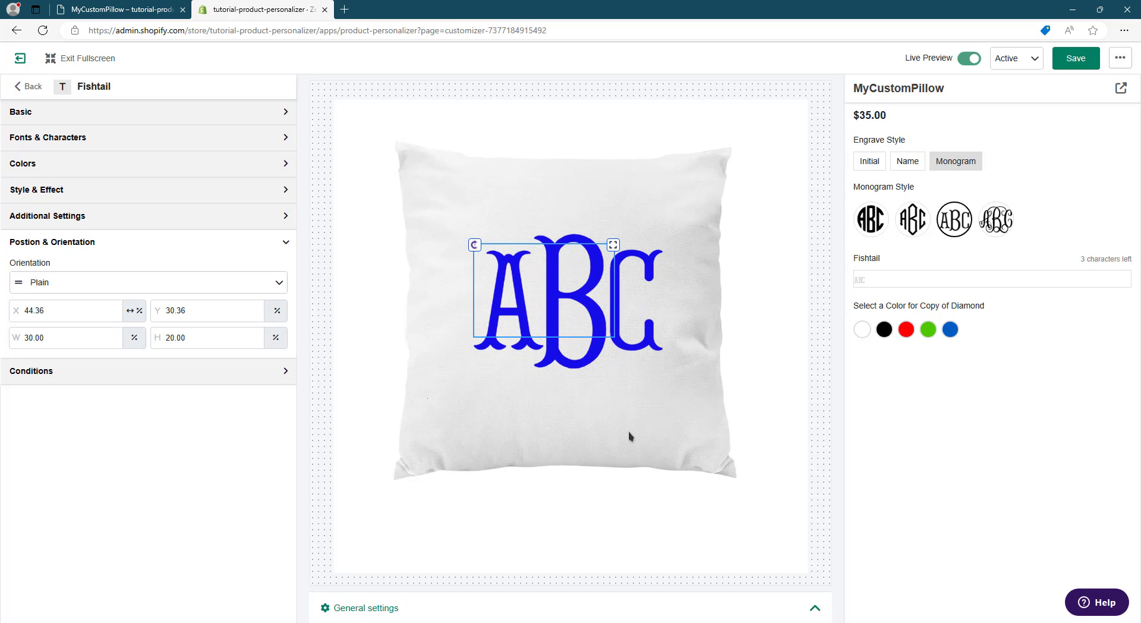
{"action": "left_click", "coordinate": [285, 140]}
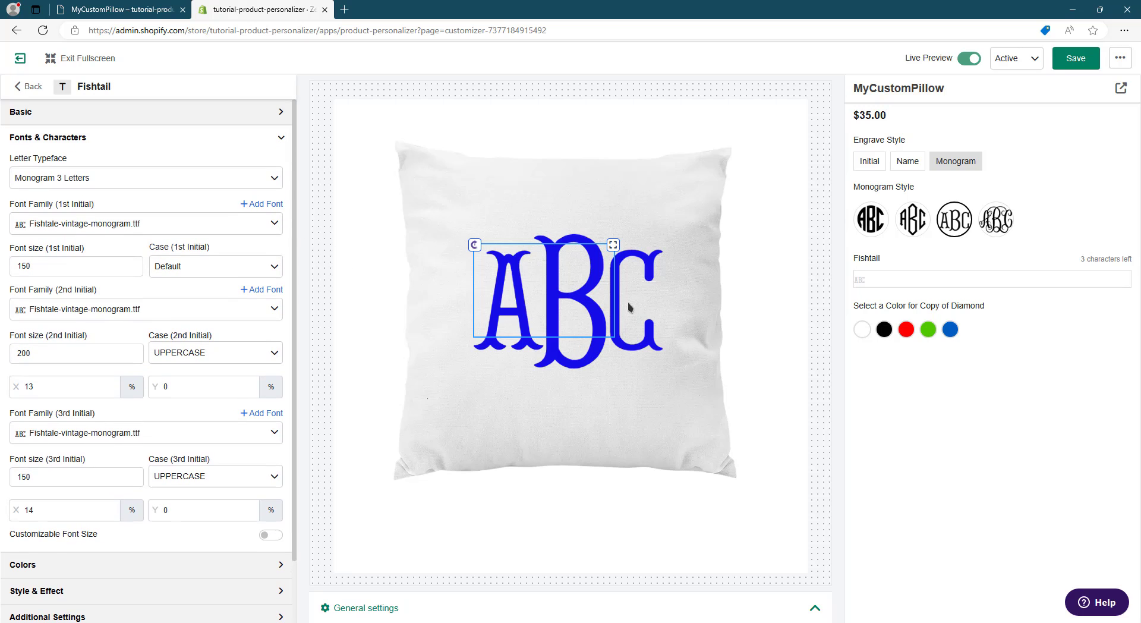
{"action": "left_click", "coordinate": [39, 352]}
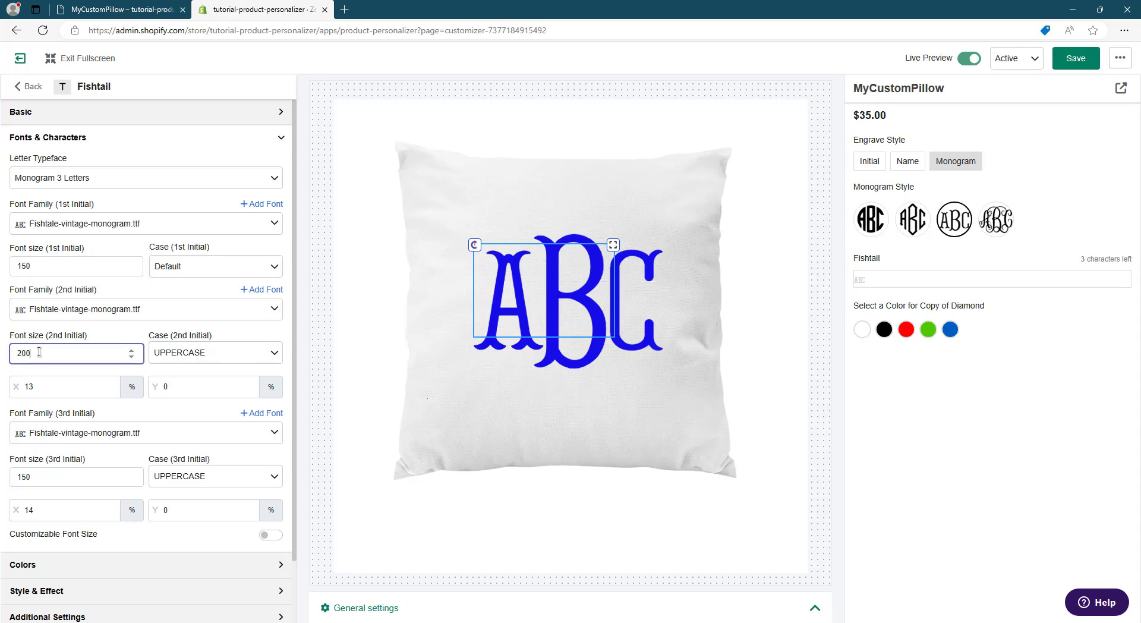
{"action": "left_click", "coordinate": [46, 263]}
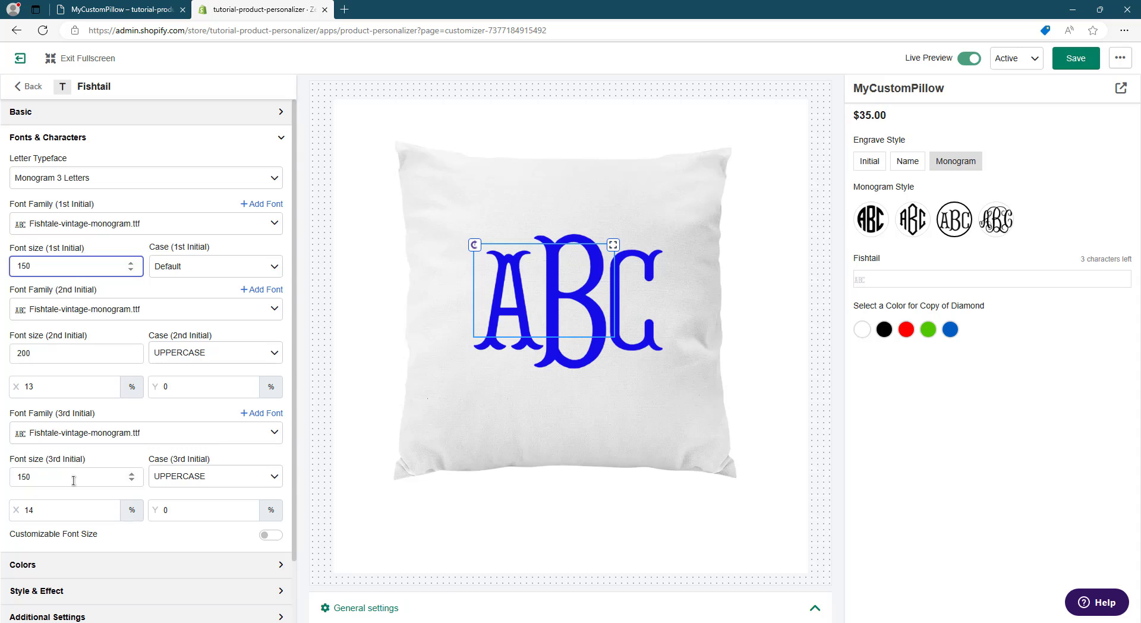
{"action": "double_click", "coordinate": [53, 351]}
{"action": "left_click", "coordinate": [945, 165]}
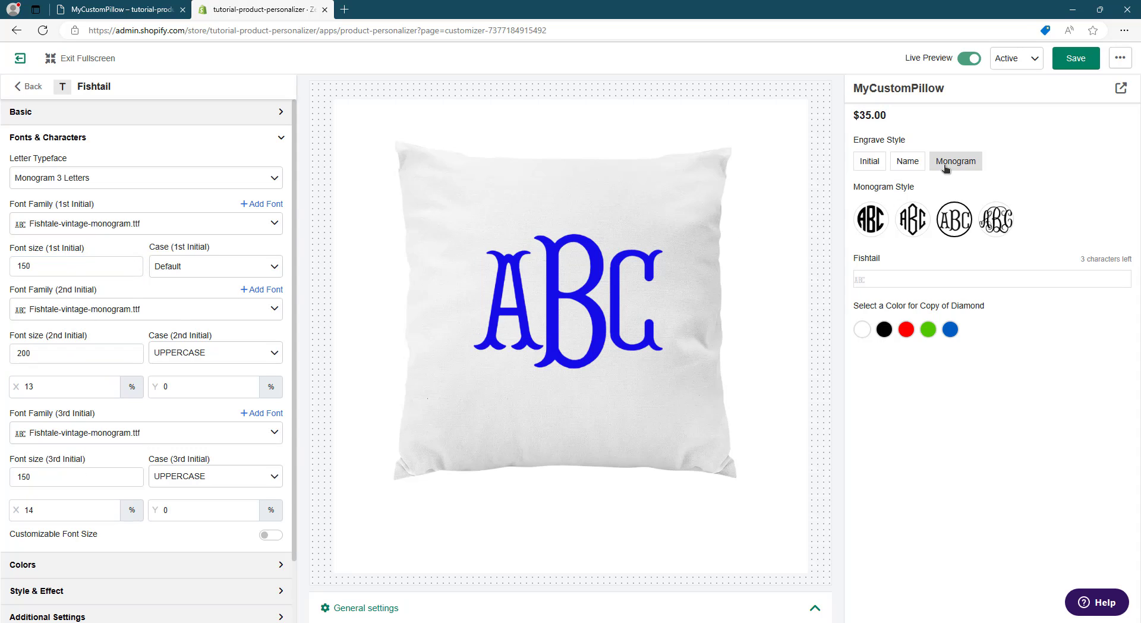
- Duplicate the Fishtail element and change the copy's label to "Interlocking"
{"action": "left_click", "coordinate": [29, 87]}
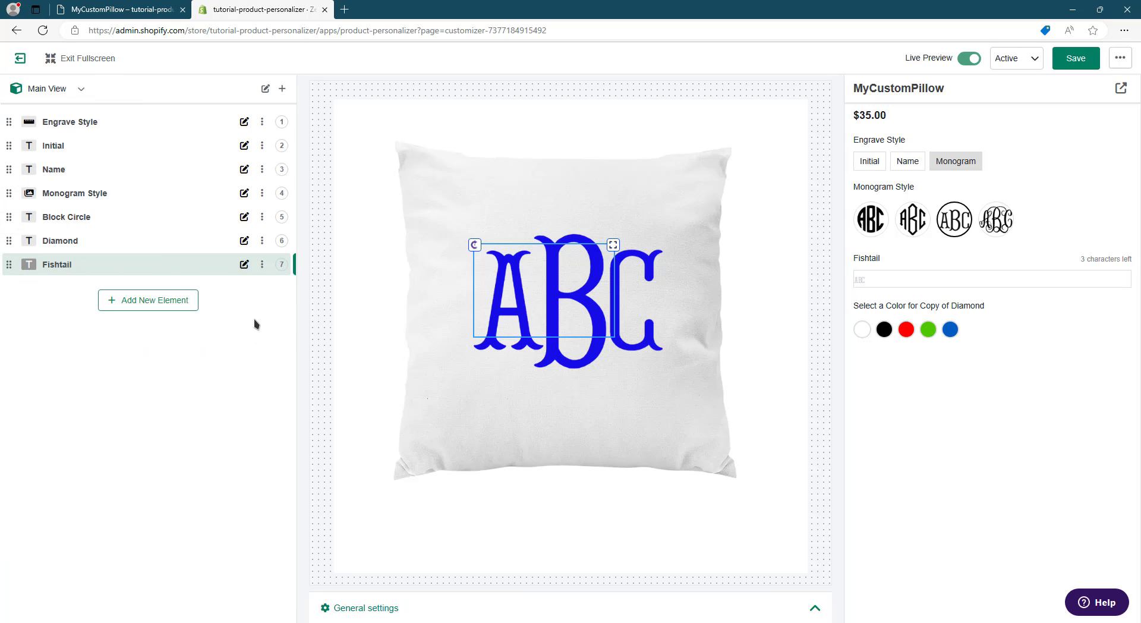
{"action": "left_click", "coordinate": [262, 264]}
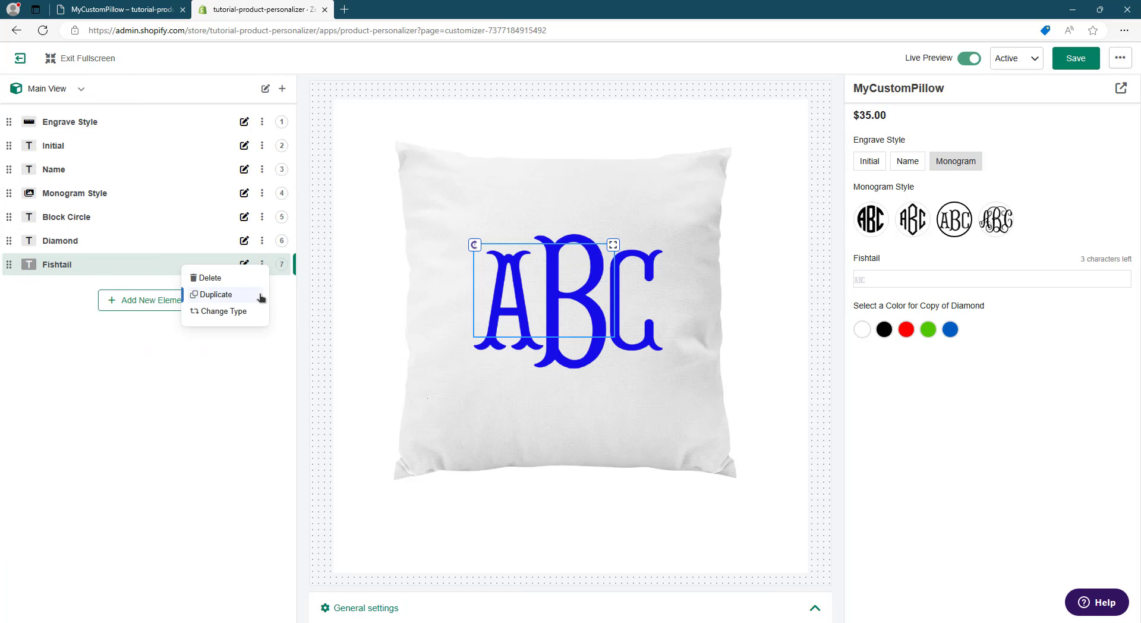
{"action": "left_click", "coordinate": [216, 294]}
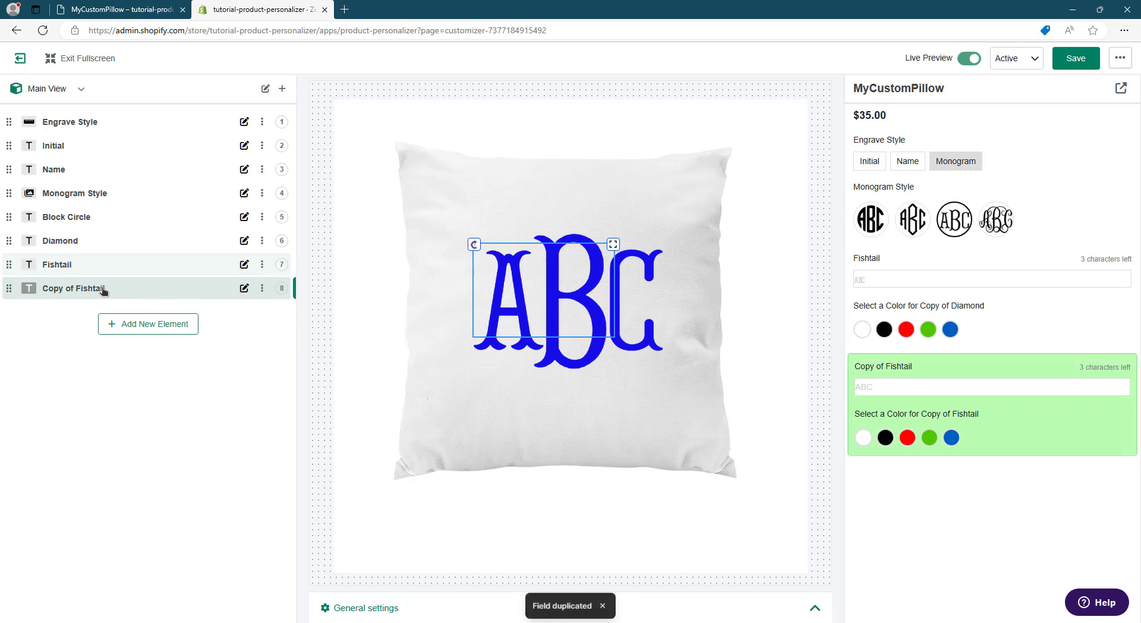
{"action": "left_click", "coordinate": [130, 291]}
{"action": "left_click", "coordinate": [119, 152]}
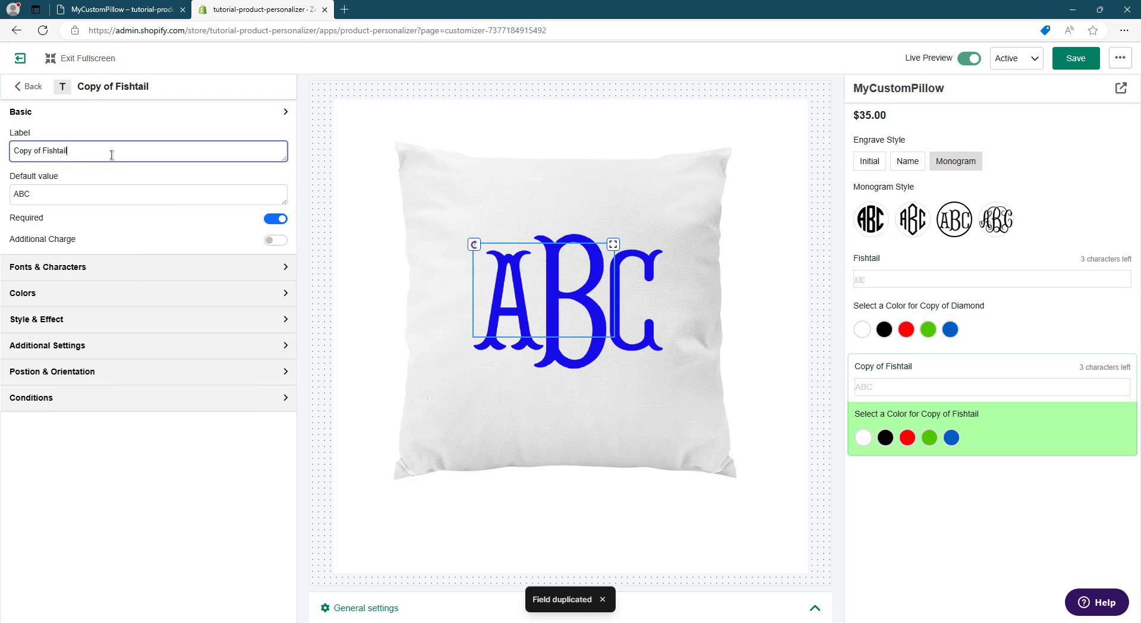
{"action": "key", "text": "ctrl+a"}
{"action": "type", "text": "Interlocking"}
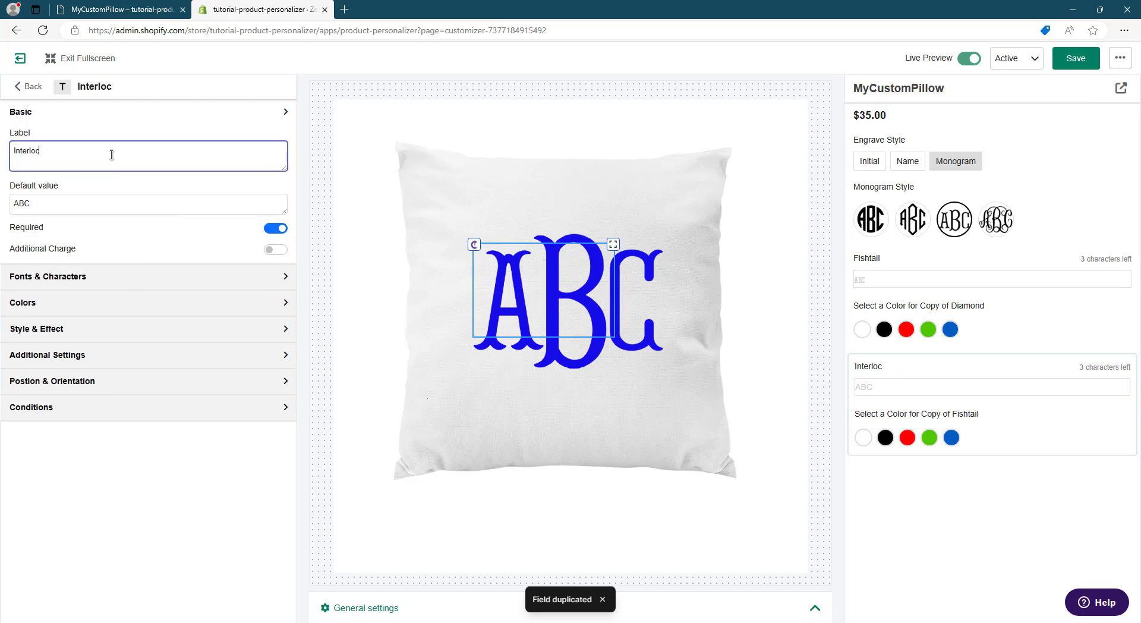
{"action": "left_click", "coordinate": [212, 223]}
- Upload Elegantvinemonogramregular.ttf from the Elegant Vine Monogram folder as the Interlocking element's first-initial font
{"action": "left_click", "coordinate": [118, 276]}
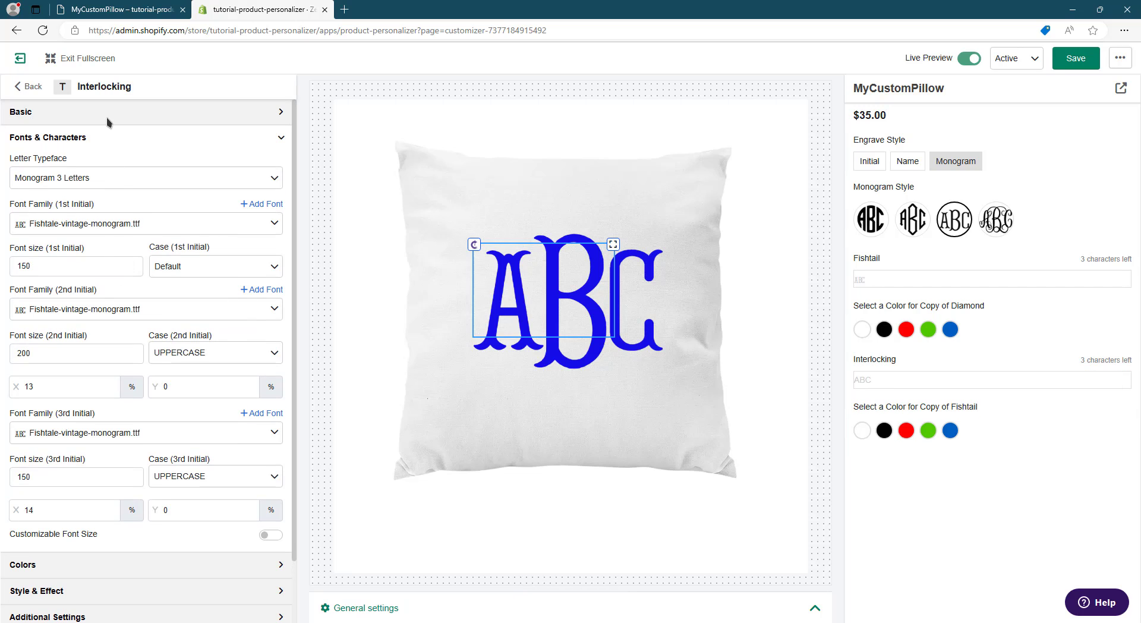
{"action": "left_click", "coordinate": [61, 113]}
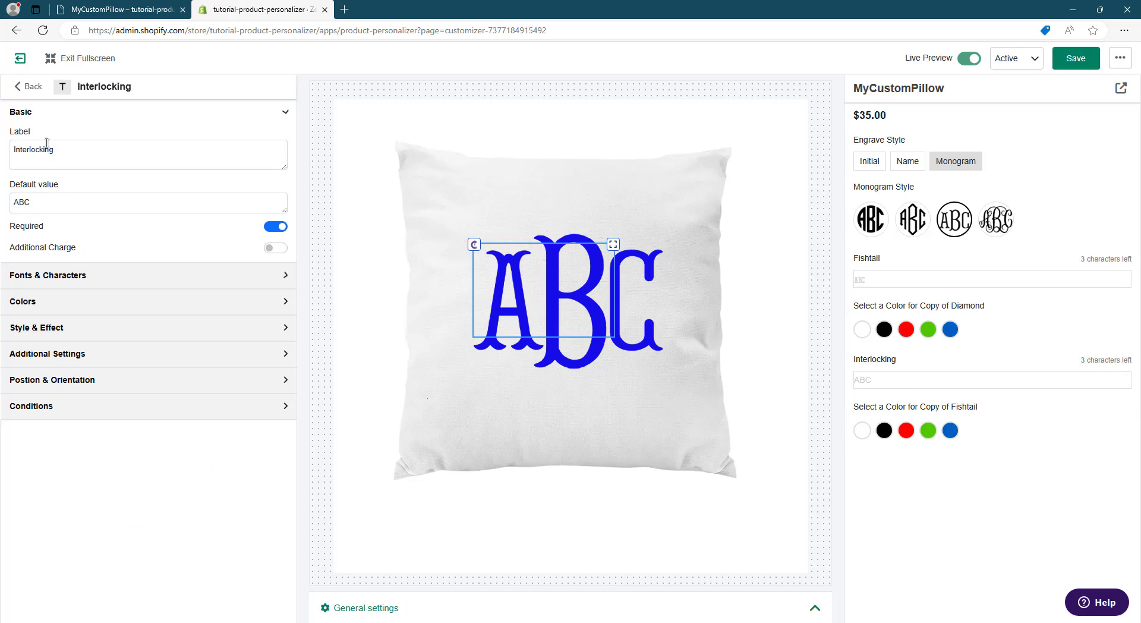
{"action": "left_click", "coordinate": [69, 278]}
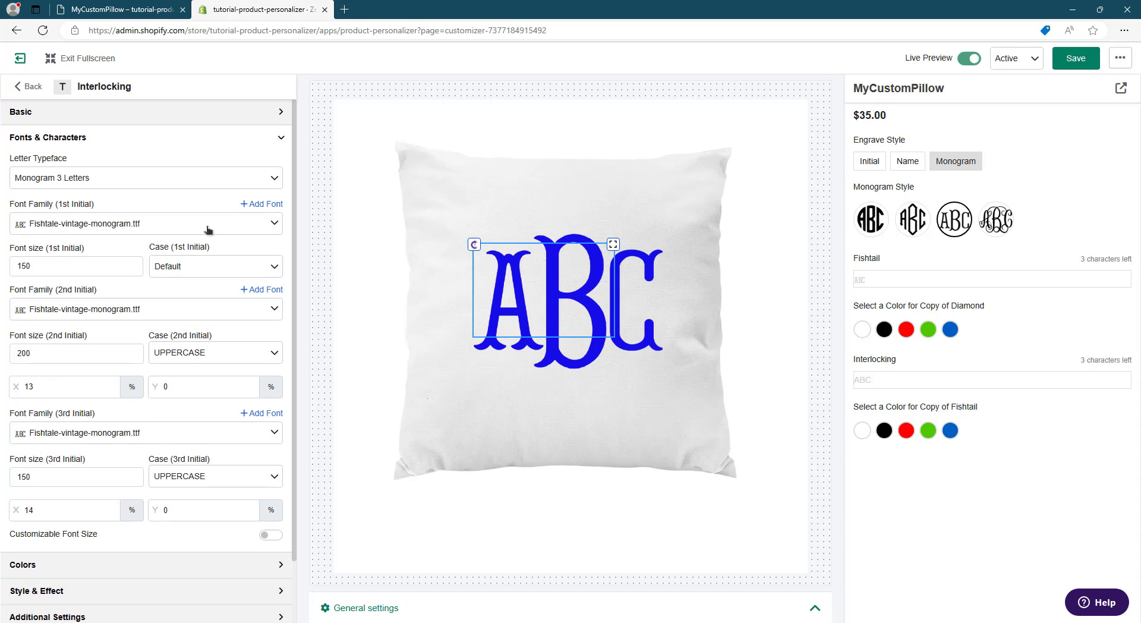
{"action": "left_click", "coordinate": [262, 205]}
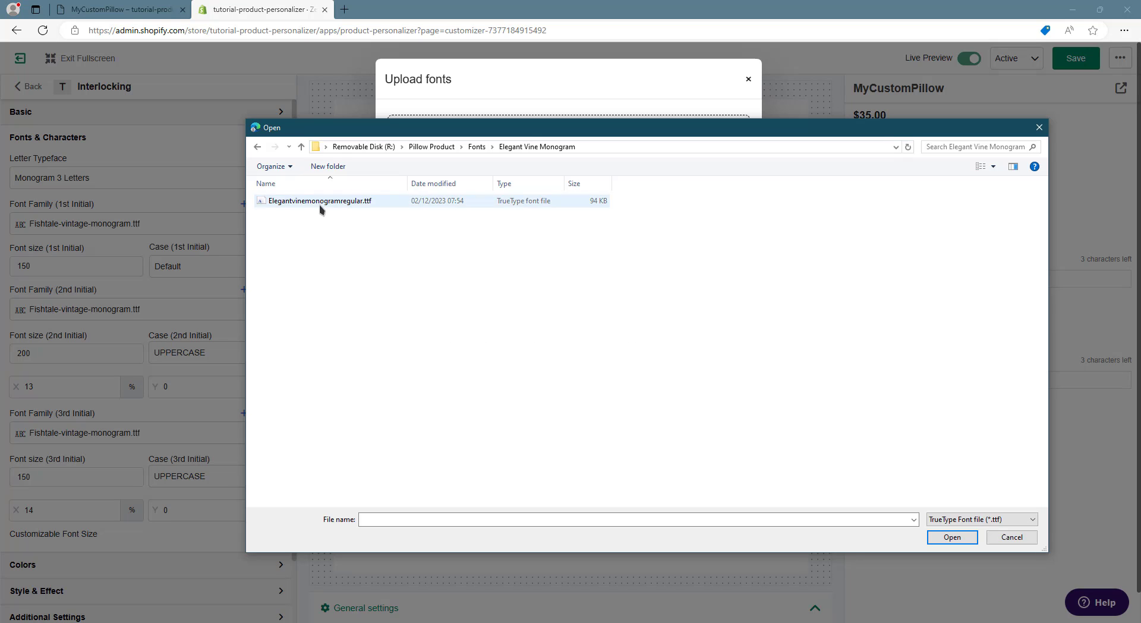
{"action": "double_click", "coordinate": [320, 202]}
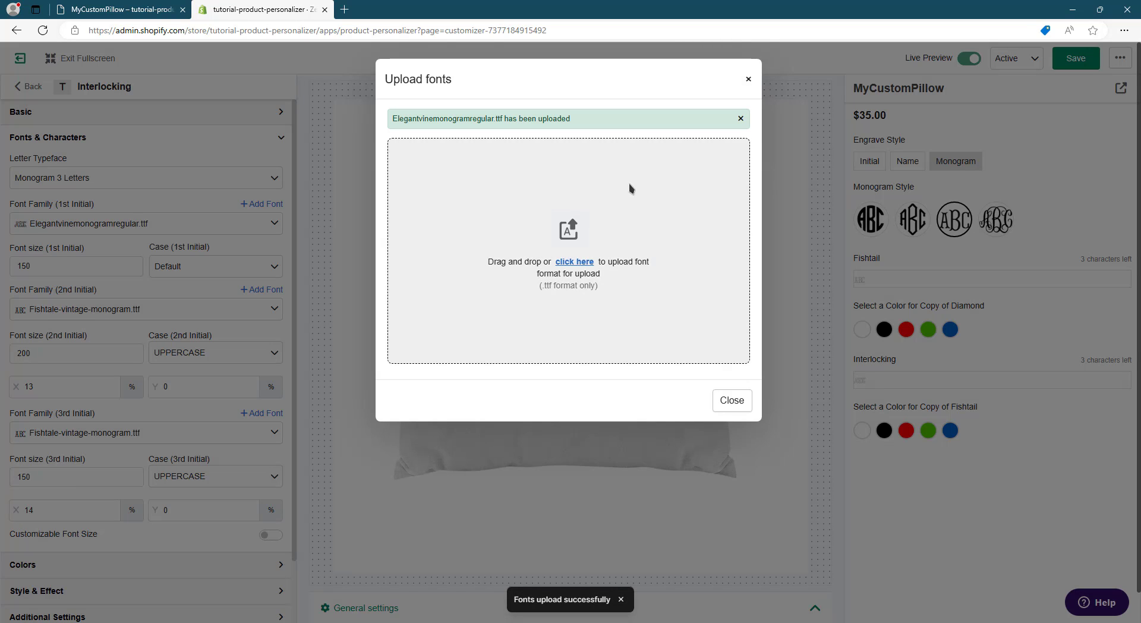
{"action": "left_click", "coordinate": [737, 399]}
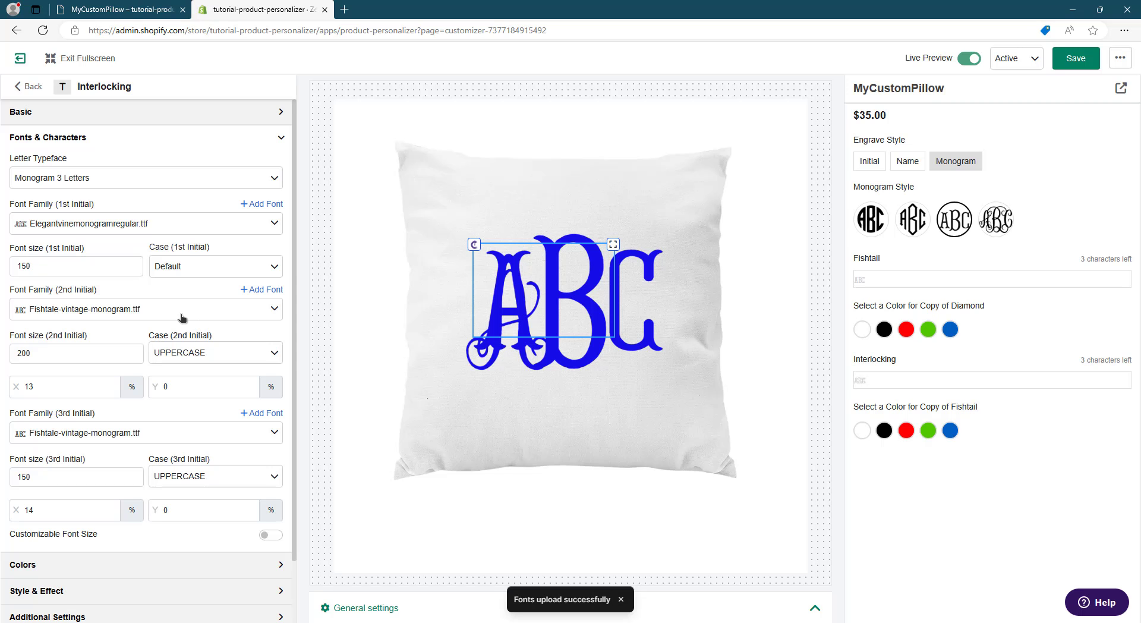
- Set the Interlocking element's second-initial and third-initial fonts to Elegantvinemonogramregular.ttf
{"action": "left_click", "coordinate": [101, 312]}
{"action": "type", "text": "el"}
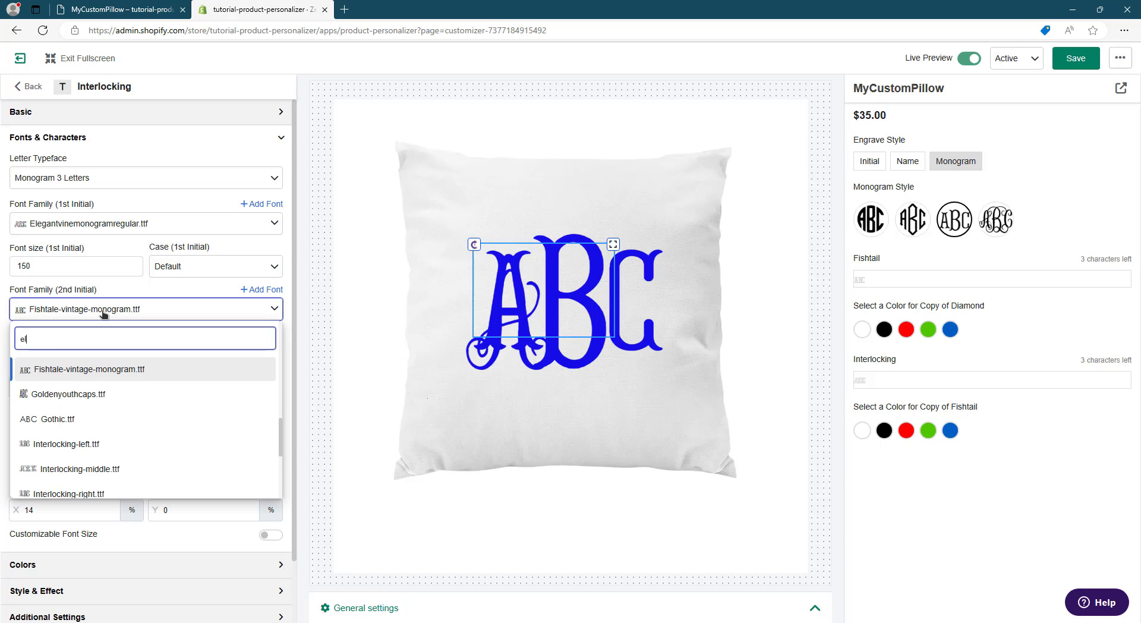
{"action": "type", "text": "eg"}
{"action": "left_click", "coordinate": [117, 365]}
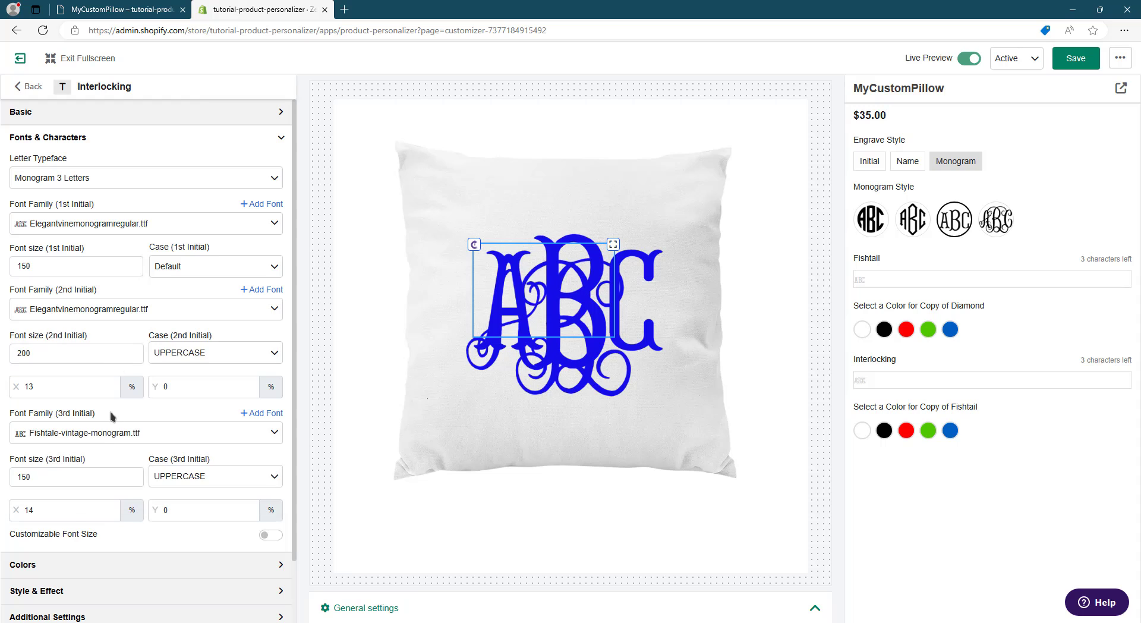
{"action": "left_click", "coordinate": [103, 435]}
{"action": "type", "text": "el"}
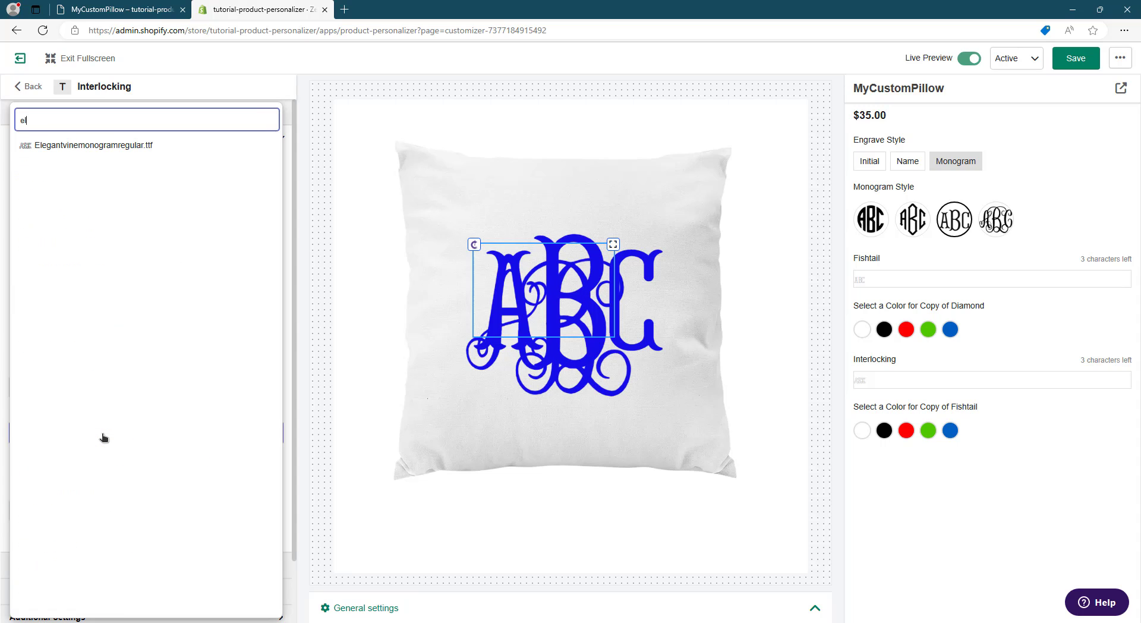
{"action": "left_click", "coordinate": [114, 145]}
- Change the Interlocking element's Monogram Style condition from Fishtail to Interlocking only, and select the Interlocking style in the preview
{"action": "scroll", "coordinate": [158, 569], "scroll_direction": "down", "scroll_amount": 2}
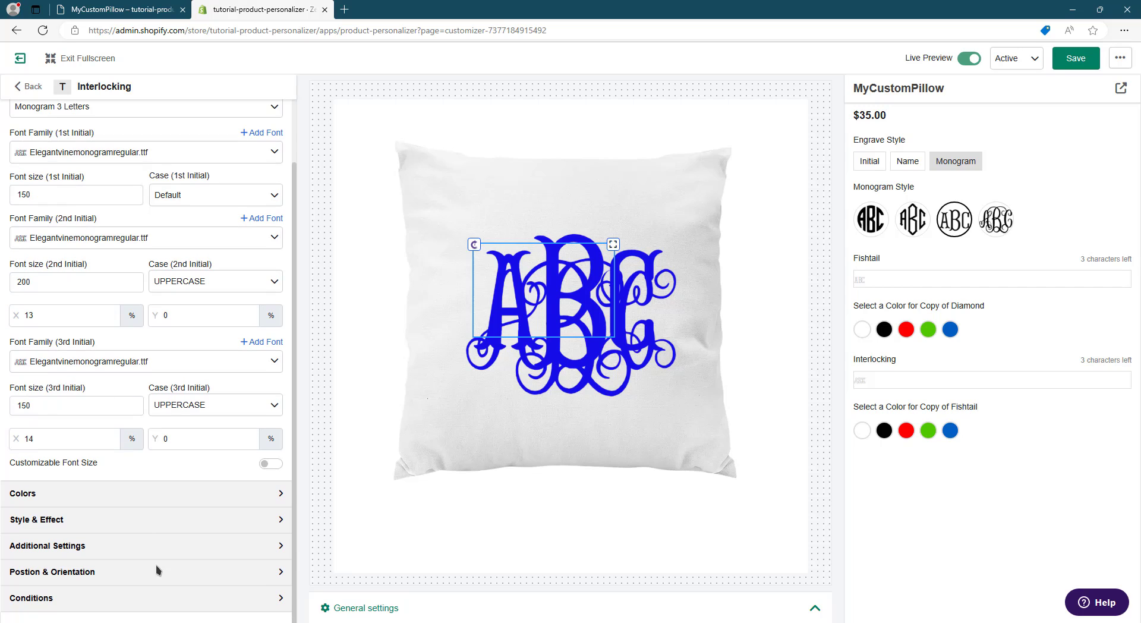
{"action": "left_click", "coordinate": [158, 598]}
{"action": "left_click", "coordinate": [181, 416]}
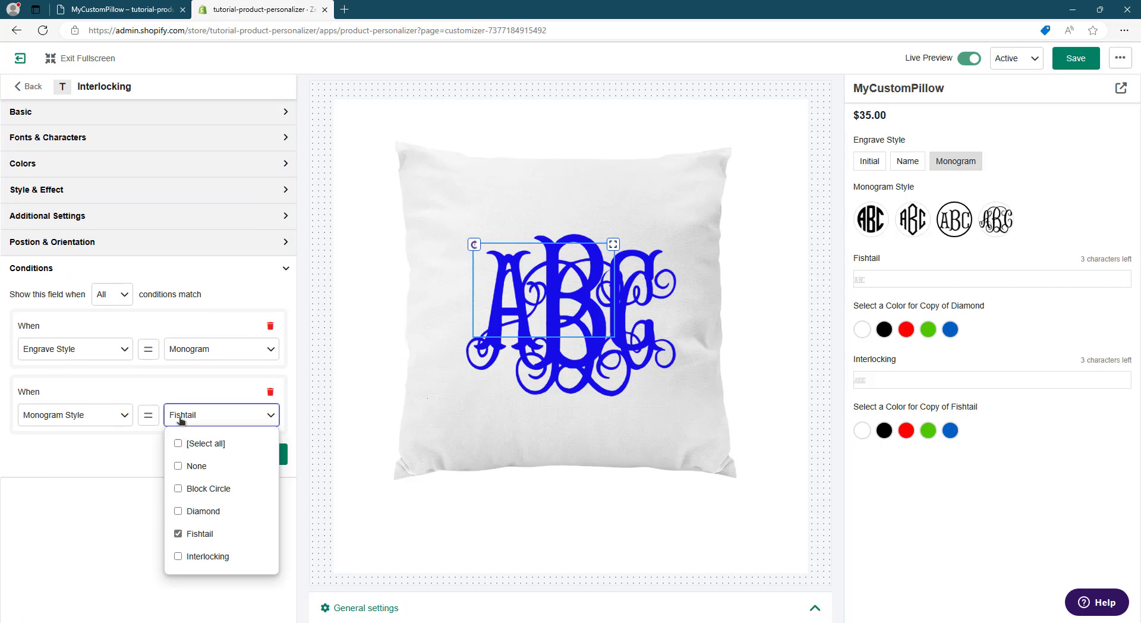
{"action": "left_click", "coordinate": [196, 556]}
{"action": "left_click", "coordinate": [196, 535]}
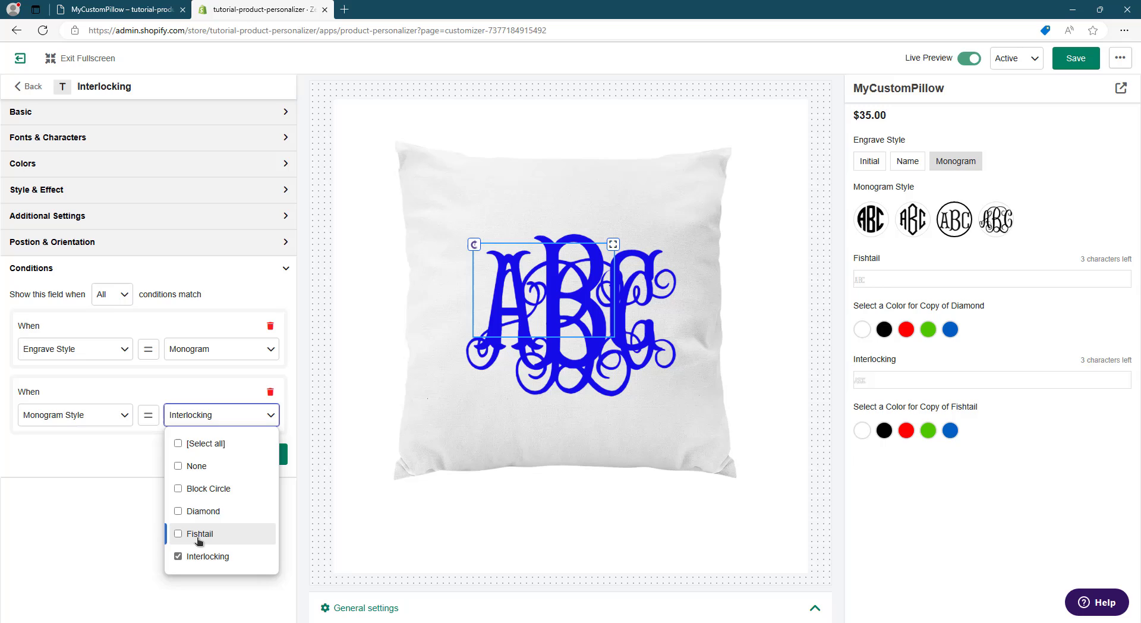
{"action": "left_click", "coordinate": [95, 524]}
{"action": "left_click", "coordinate": [991, 220]}
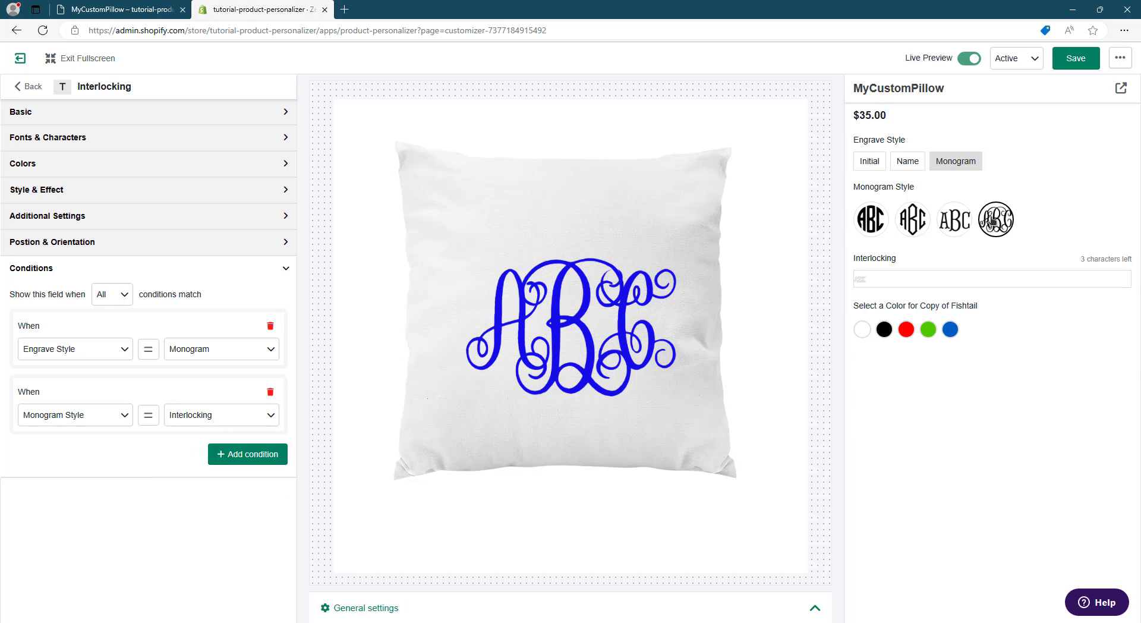
- Set the Interlocking X offsets to 15% for the second initial and 16% for the third, and move the monogram to about X 40.97, Y 26.35
{"action": "left_click", "coordinate": [116, 139]}
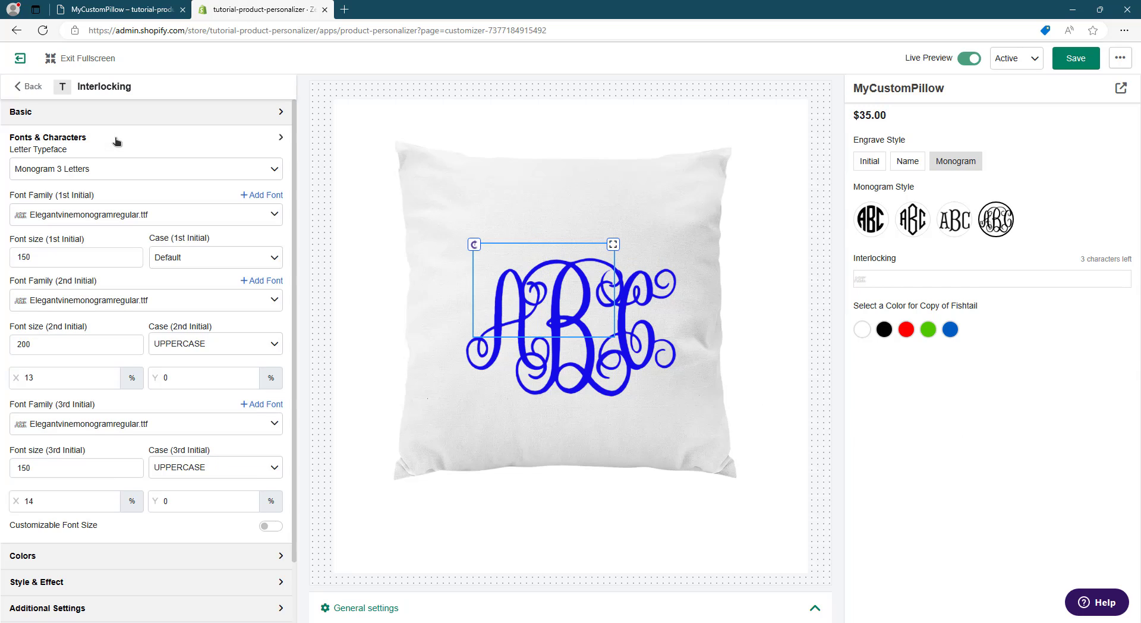
{"action": "left_click", "coordinate": [55, 265]}
{"action": "double_click", "coordinate": [55, 266]}
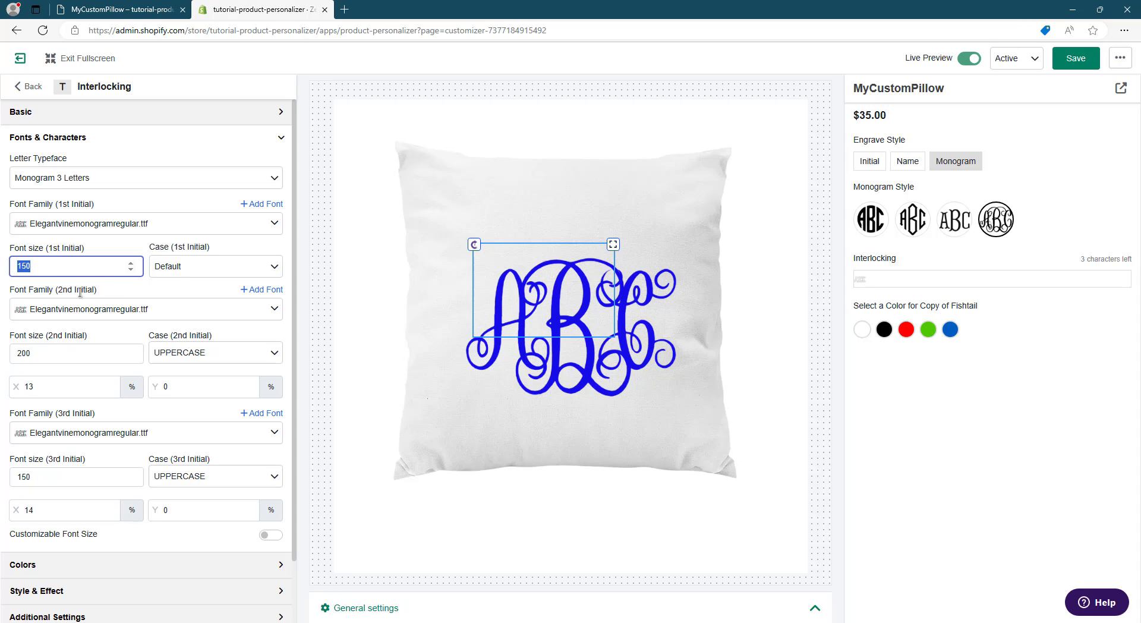
{"action": "left_click", "coordinate": [281, 138]}
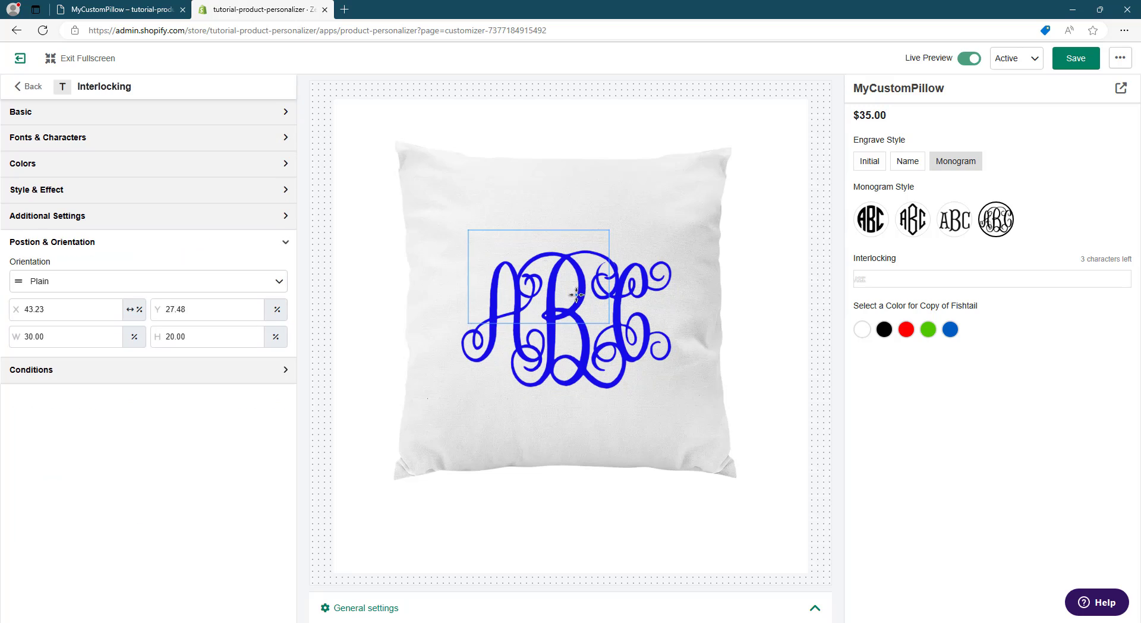
{"action": "left_click", "coordinate": [281, 139]}
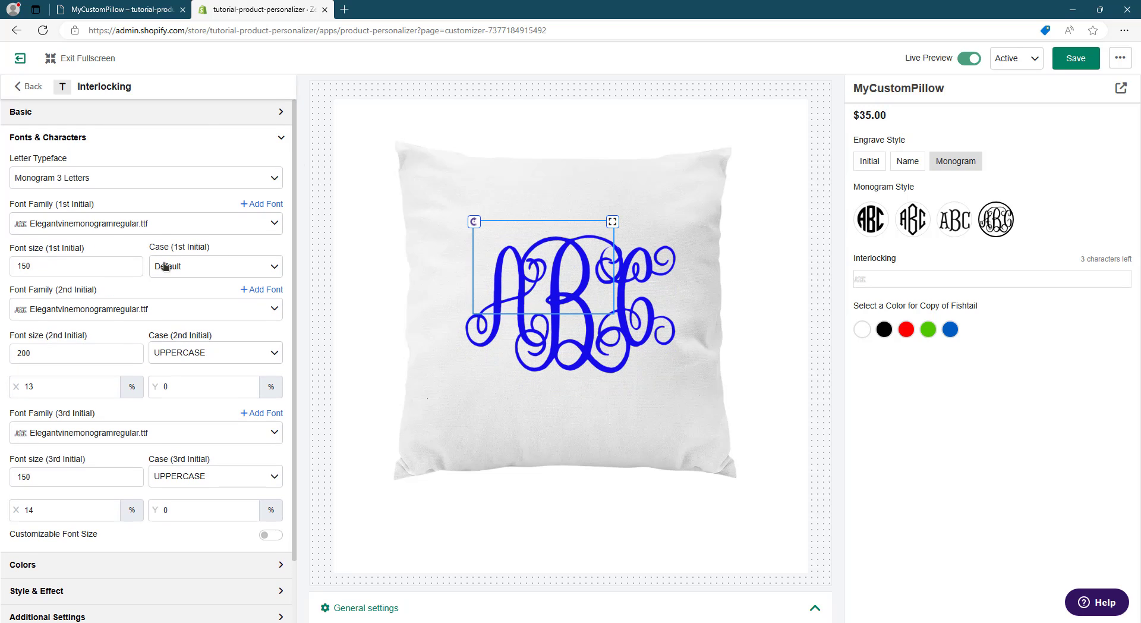
{"action": "left_click", "coordinate": [116, 384]}
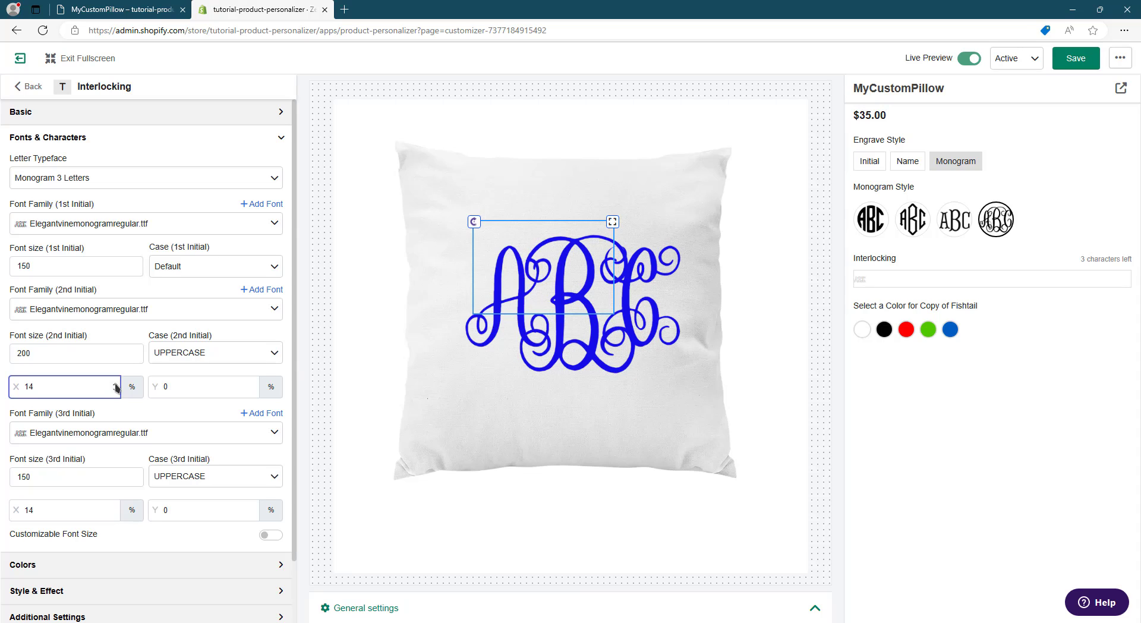
{"action": "left_click", "coordinate": [116, 384]}
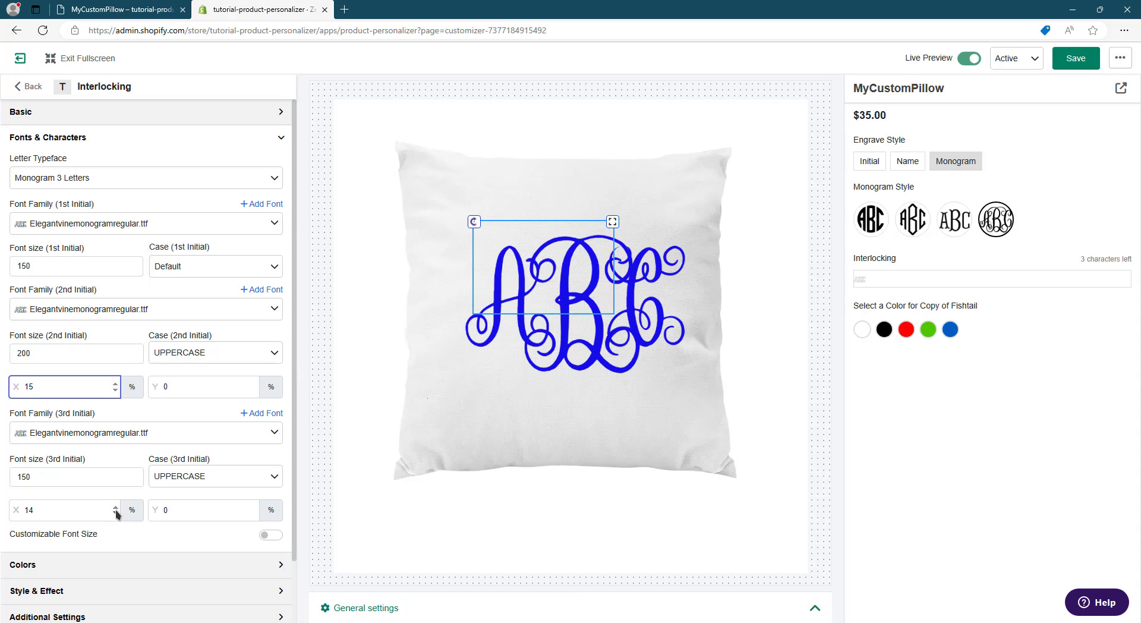
{"action": "left_click", "coordinate": [115, 507]}
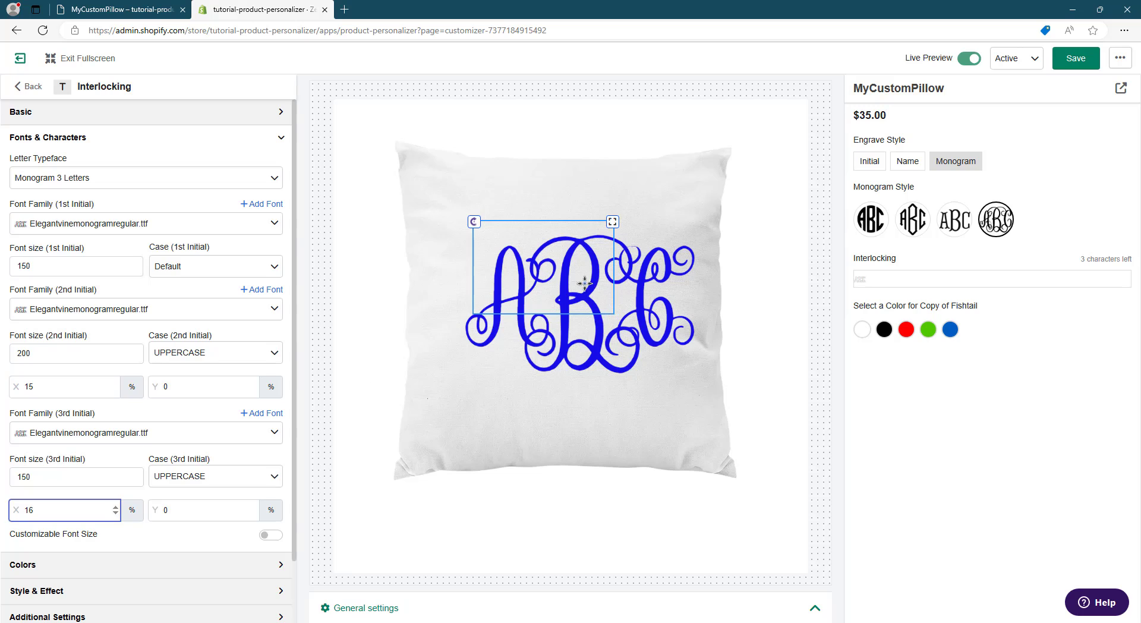
{"action": "left_click_drag", "start_coordinate": [595, 283], "coordinate": [579, 286]}
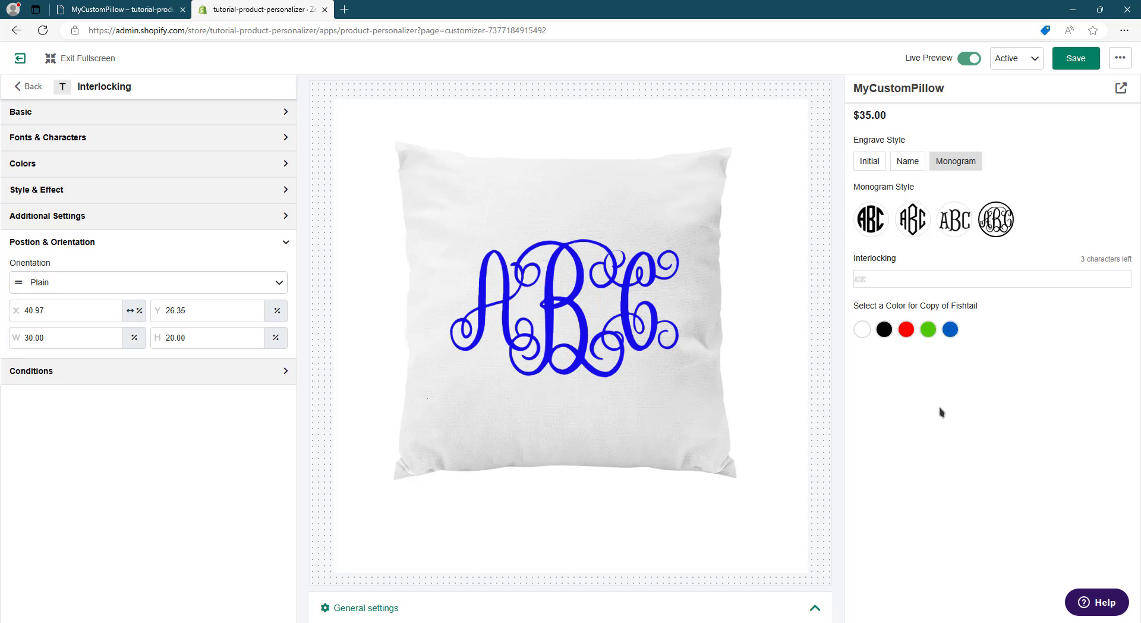
- Save the customizer, then open the MyCustomPillow storefront page and choose the Monogram engrave style
{"action": "left_click", "coordinate": [1075, 58]}
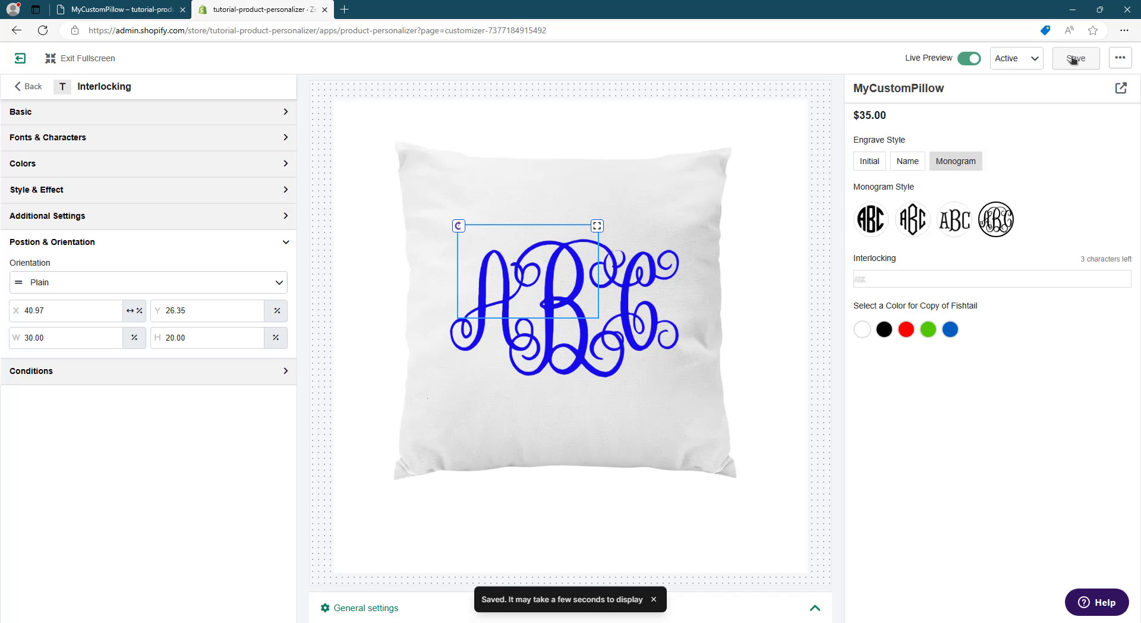
{"action": "left_click", "coordinate": [1121, 89]}
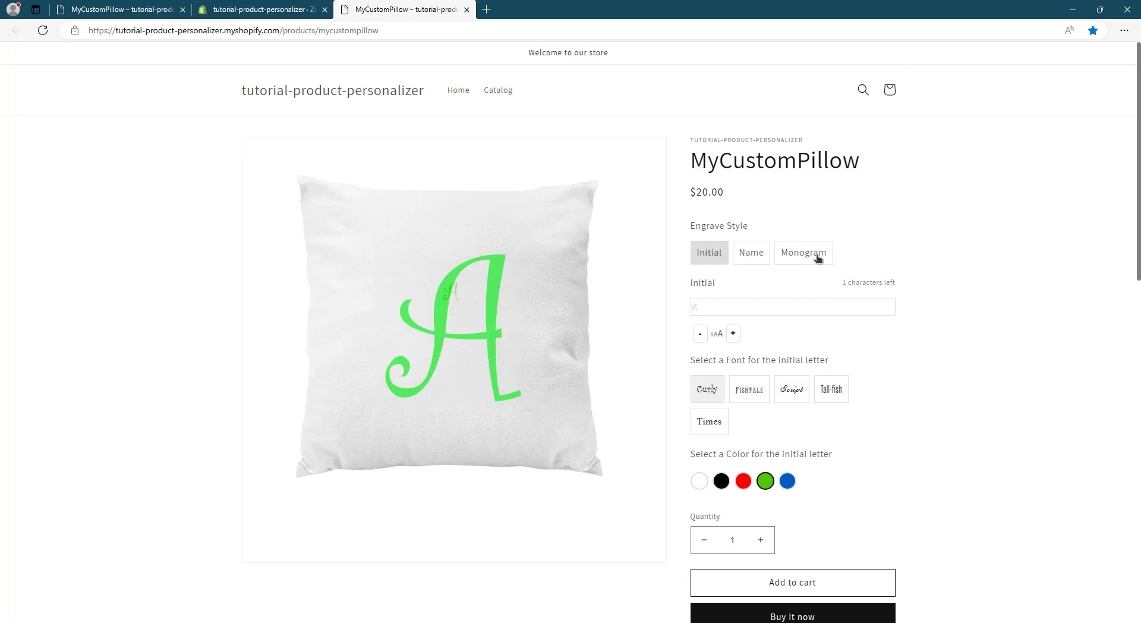
{"action": "left_click", "coordinate": [813, 259]}
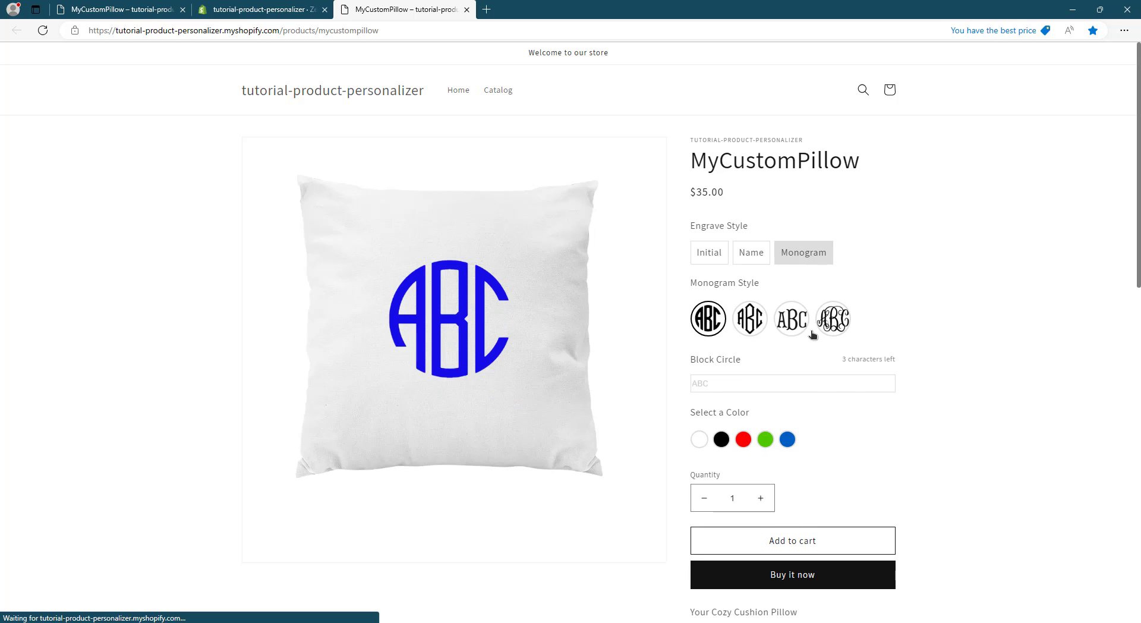
- Test the Block Circle monogram on the storefront with the initials "ASD" in red
{"action": "mouse_move", "coordinate": [714, 321]}
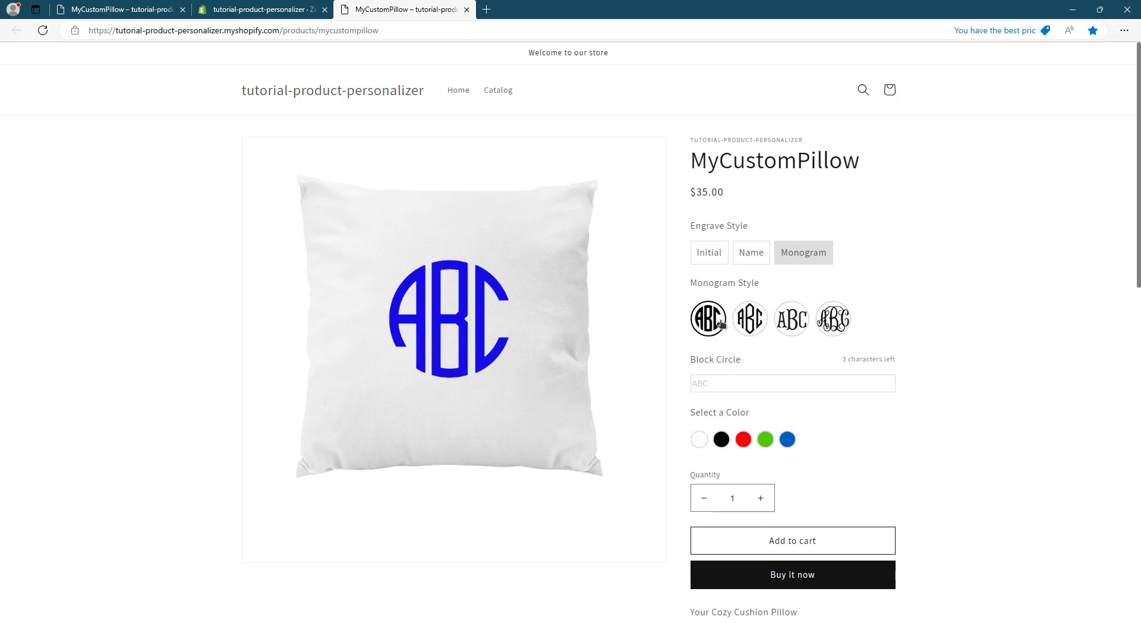
{"action": "left_click", "coordinate": [854, 381]}
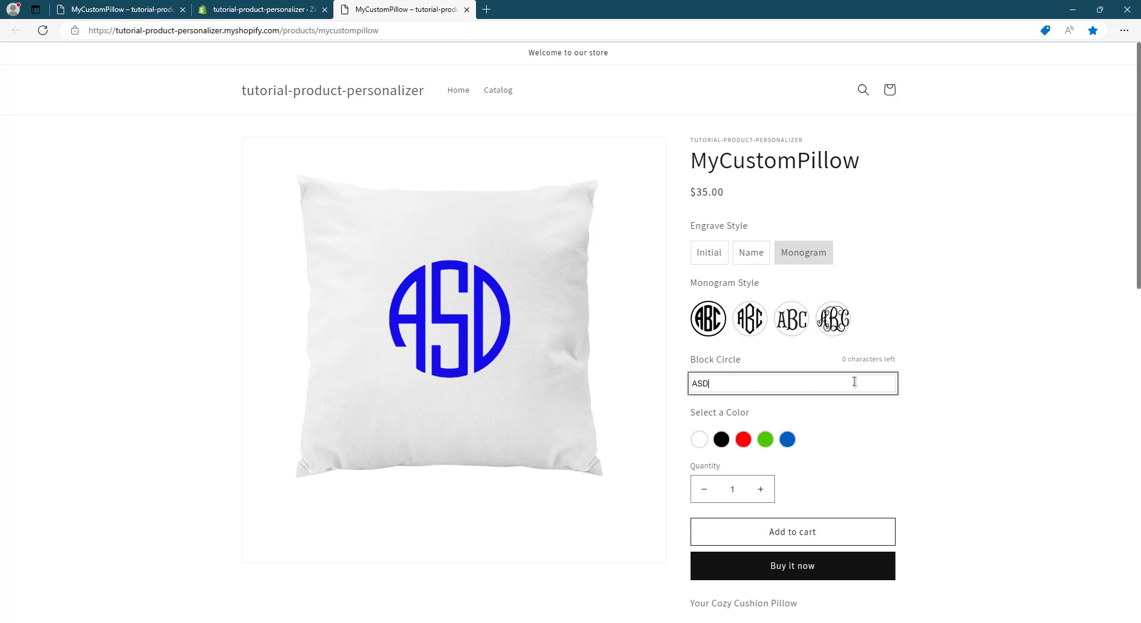
{"action": "left_click", "coordinate": [744, 439]}
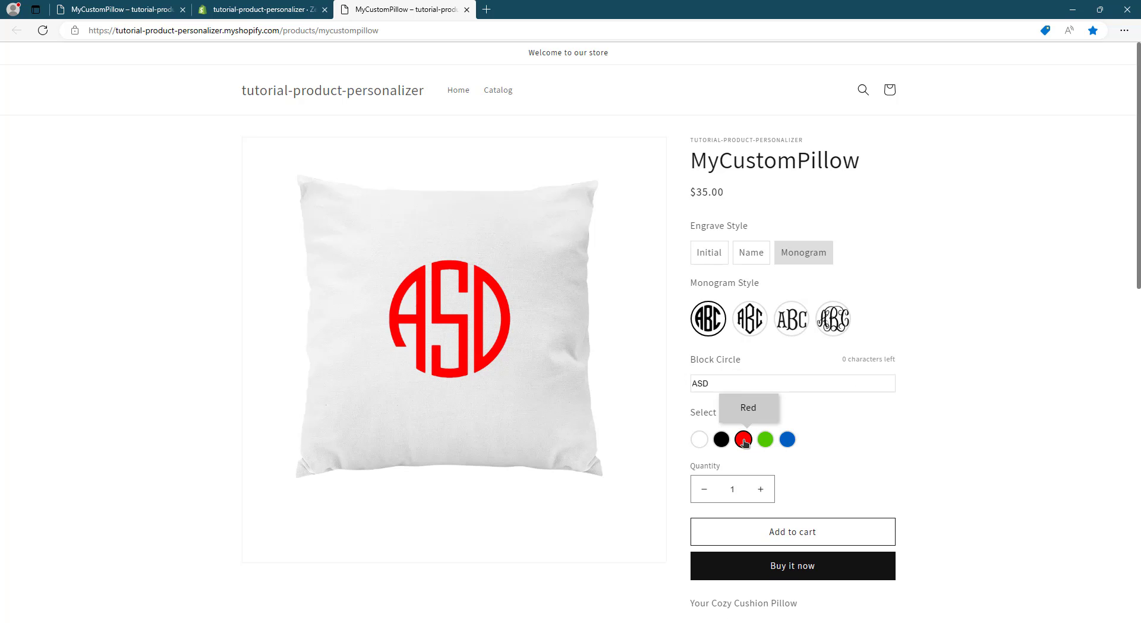
- Preview the Diamond monogram style, then test the Interlocking style with the initials "ASD"
{"action": "left_click", "coordinate": [756, 325]}
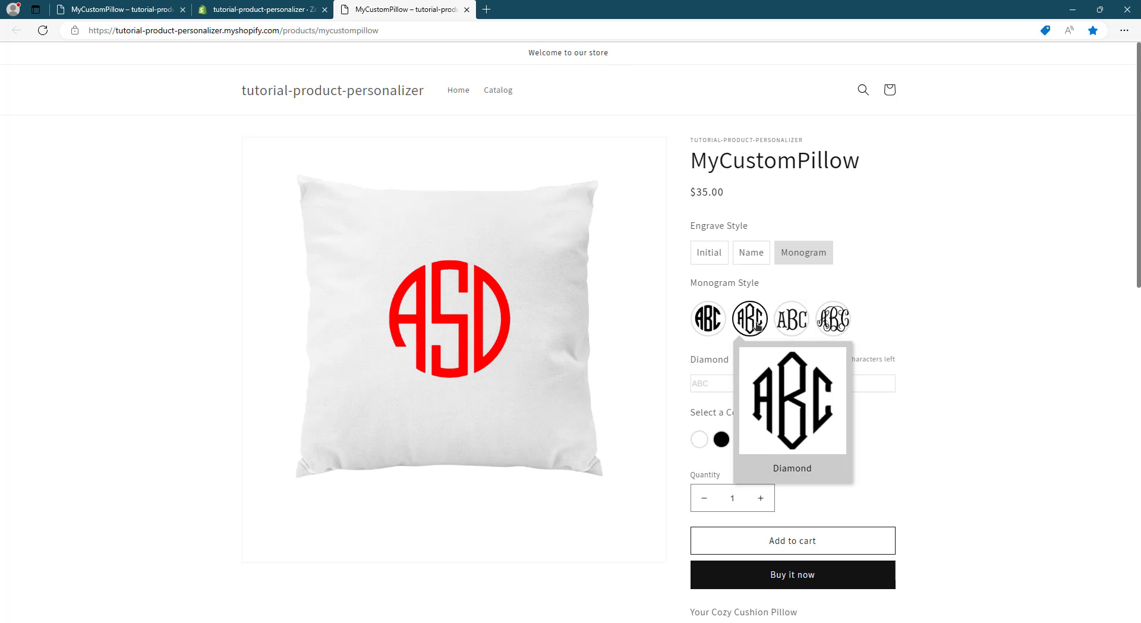
{"action": "left_click", "coordinate": [835, 321]}
{"action": "left_click", "coordinate": [743, 380]}
{"action": "type", "text": "ASD"}
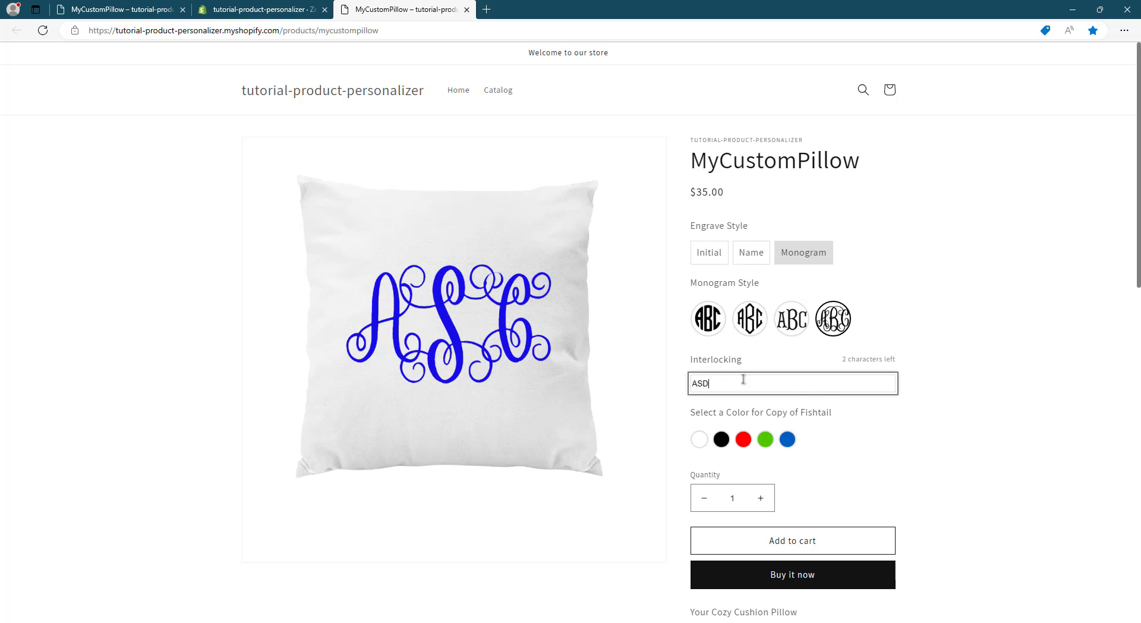
- Test the Fishtail monogram on the storefront with the initials "ASD" in green
{"action": "left_click", "coordinate": [792, 319]}
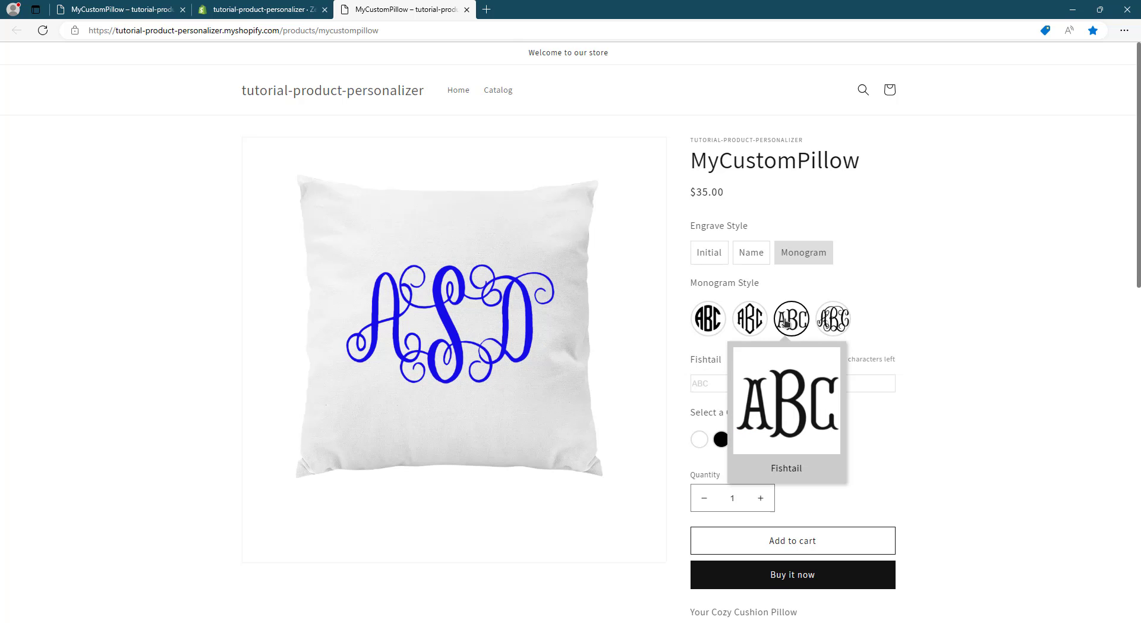
{"action": "left_click", "coordinate": [711, 377]}
{"action": "type", "text": "ASD"}
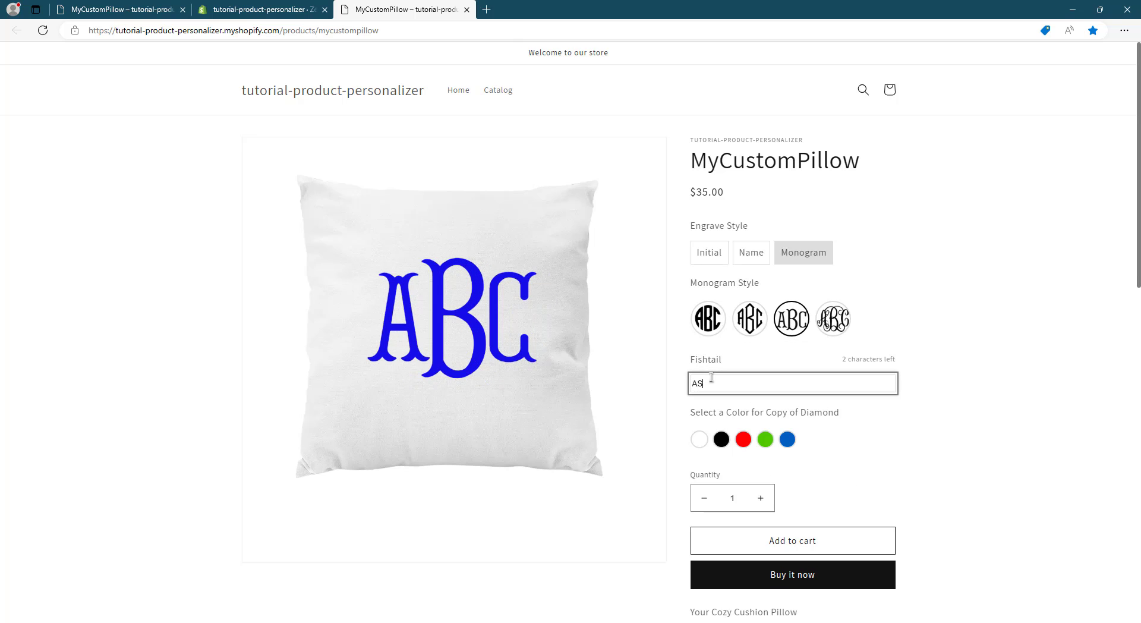
{"action": "left_click", "coordinate": [765, 441]}
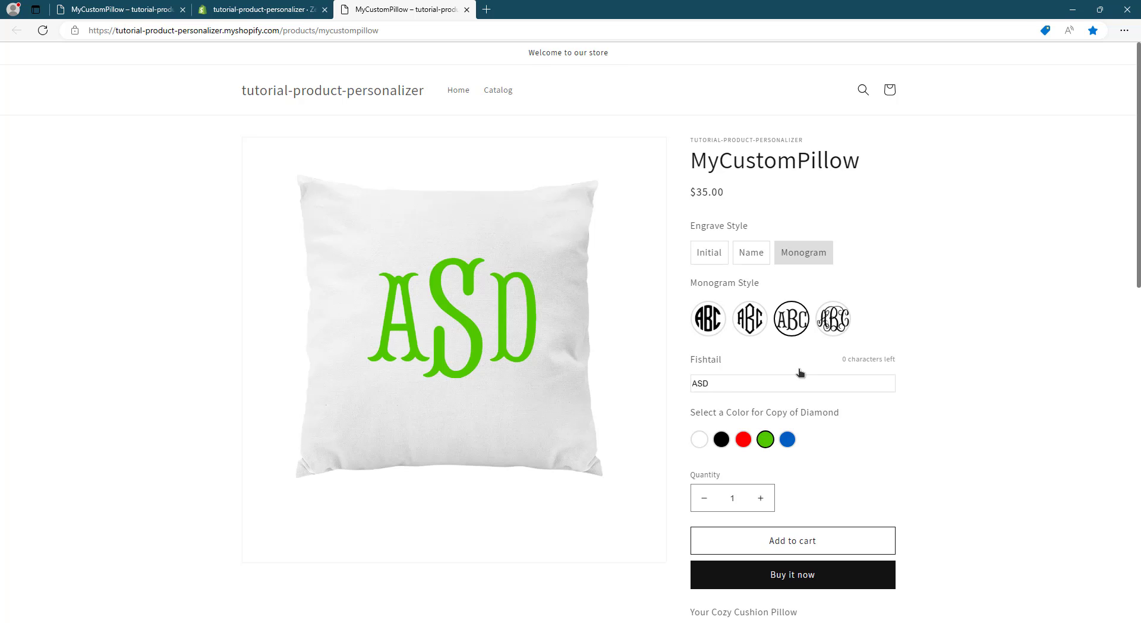